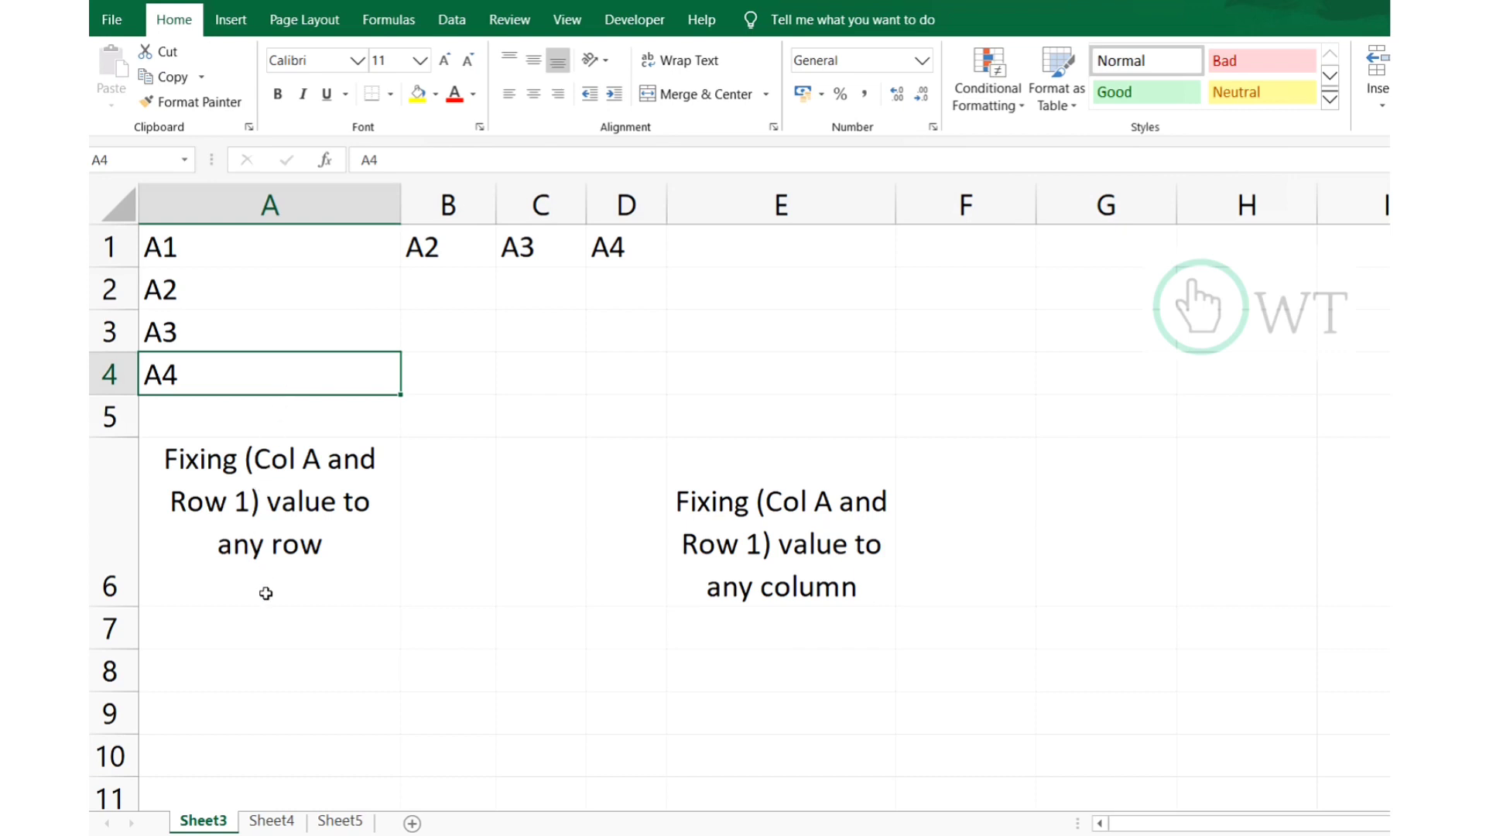
Enter the mixed-reference formula =$A1 in cell A7, fixing column A.
{"action": "left_click", "coordinate": [213, 257]}
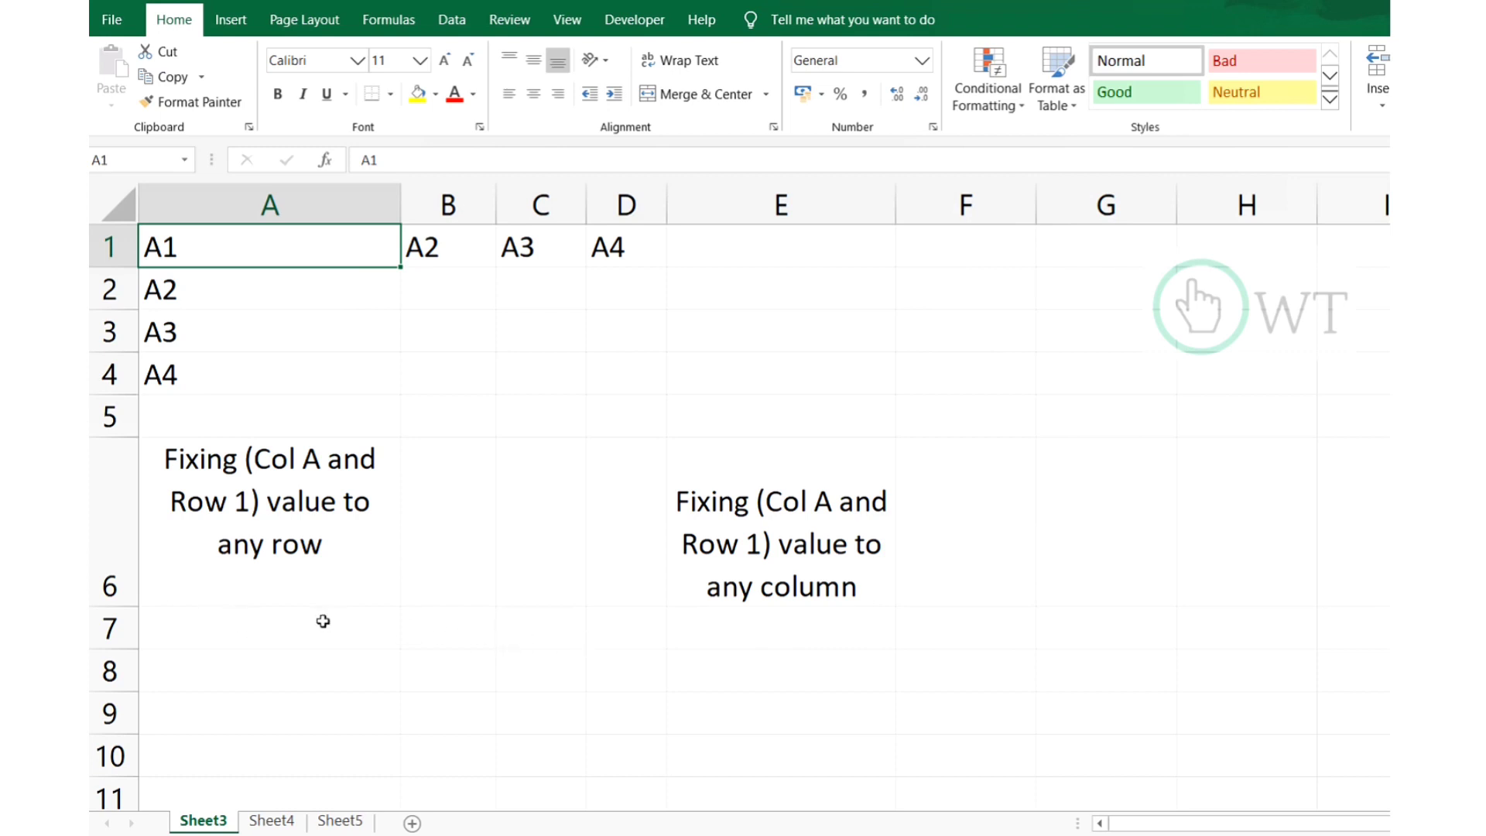
{"action": "double_click", "coordinate": [286, 622]}
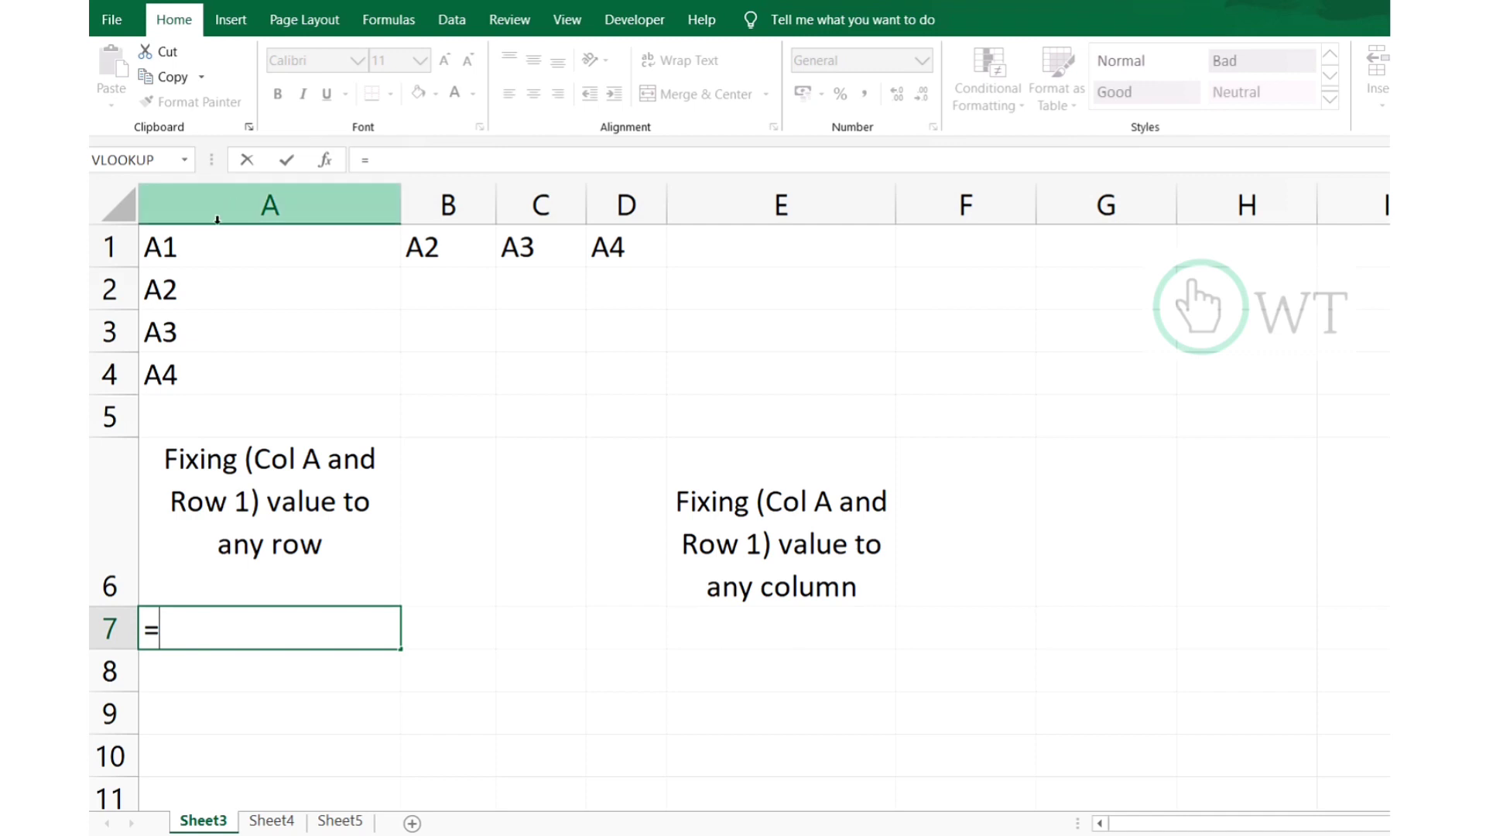
{"action": "left_click", "coordinate": [206, 244]}
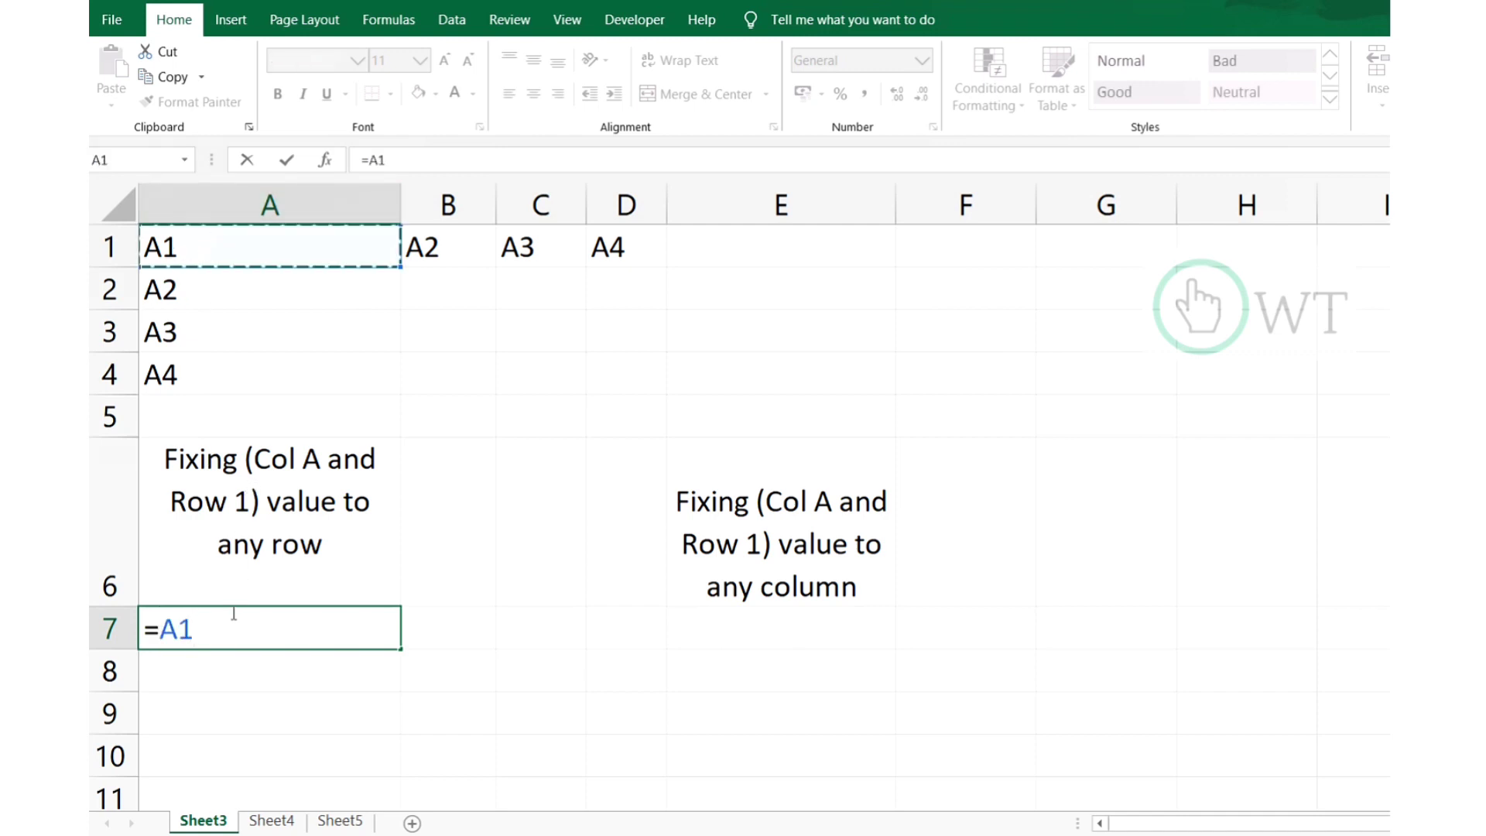
{"action": "left_click", "coordinate": [168, 633]}
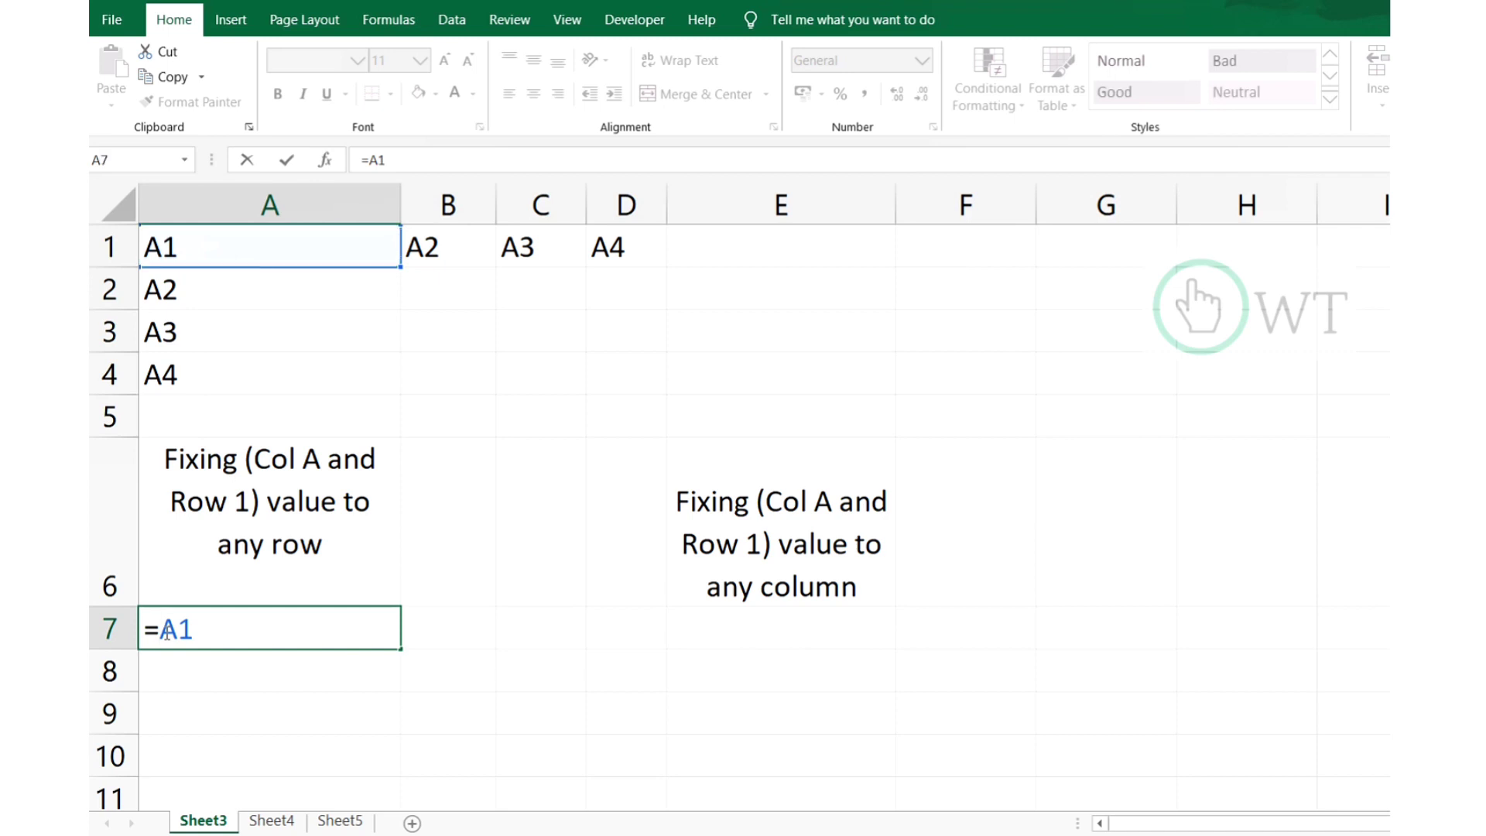
{"action": "type", "text": "$"}
{"action": "key", "text": "Return"}
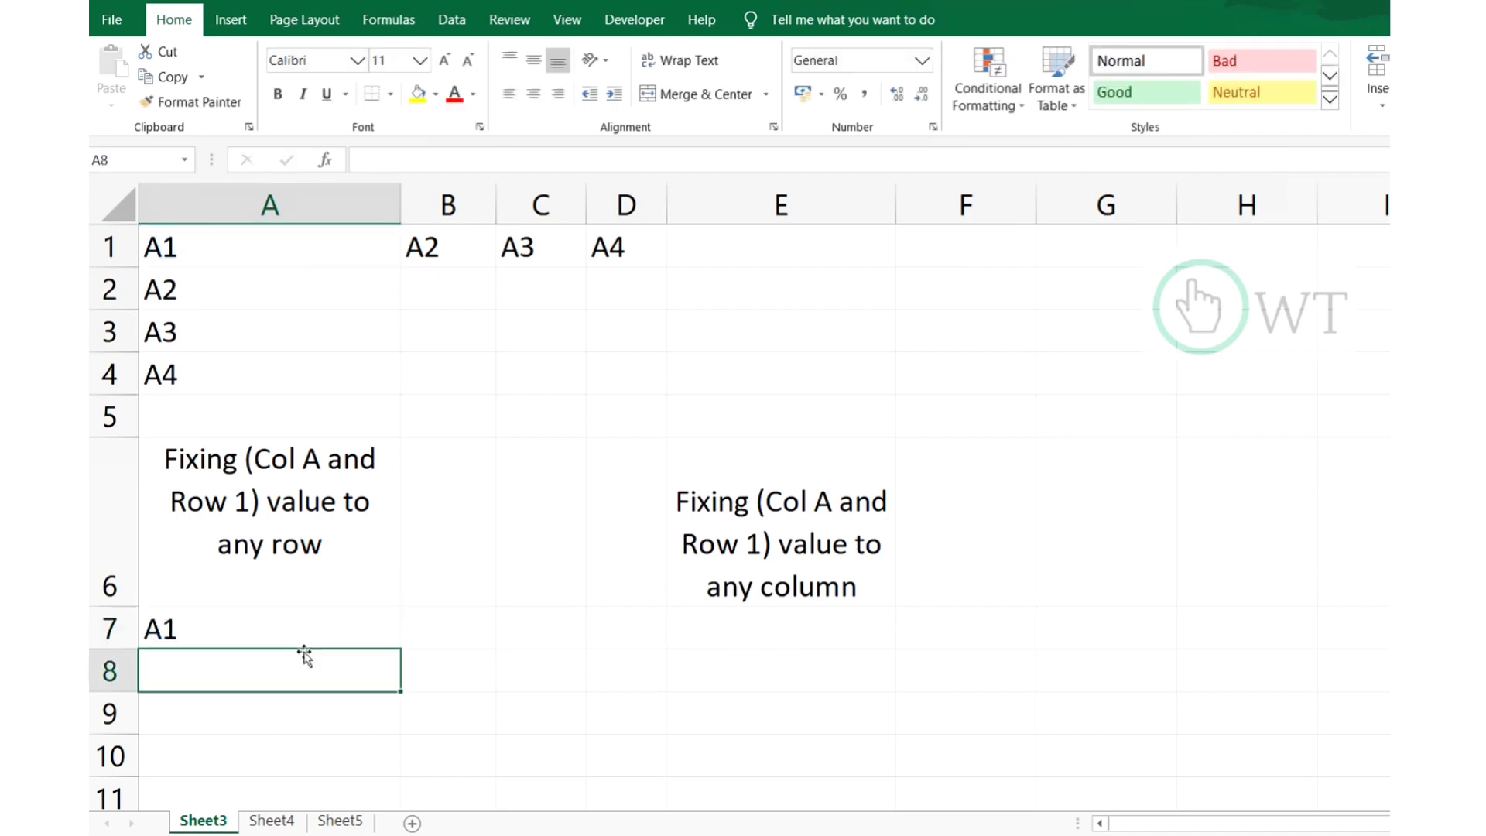
Fill the formula in A7 across to D7 and down to A10.
{"action": "left_click", "coordinate": [308, 636]}
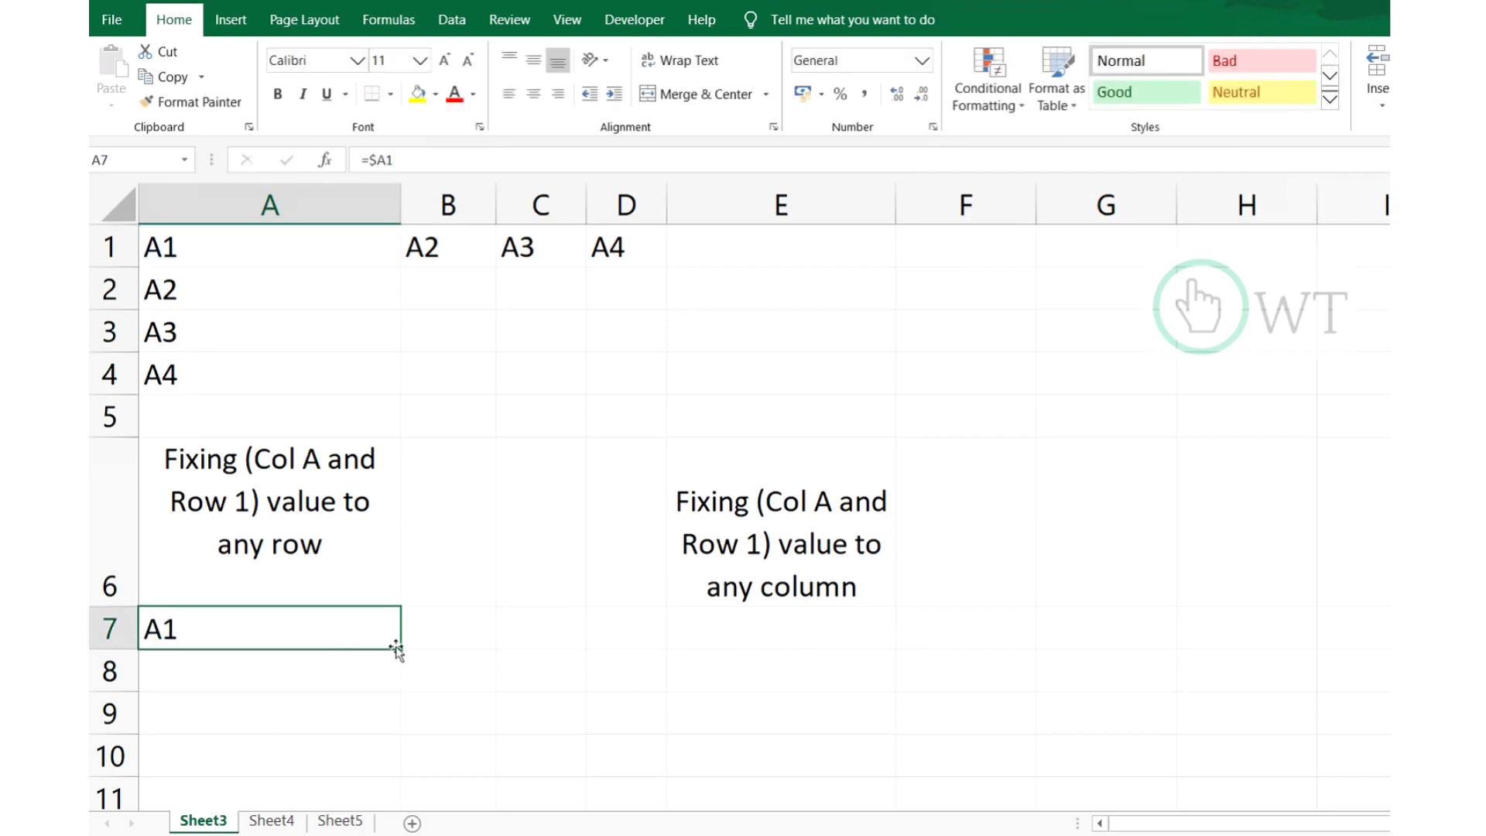
{"action": "left_click_drag", "start_coordinate": [398, 647], "coordinate": [650, 644]}
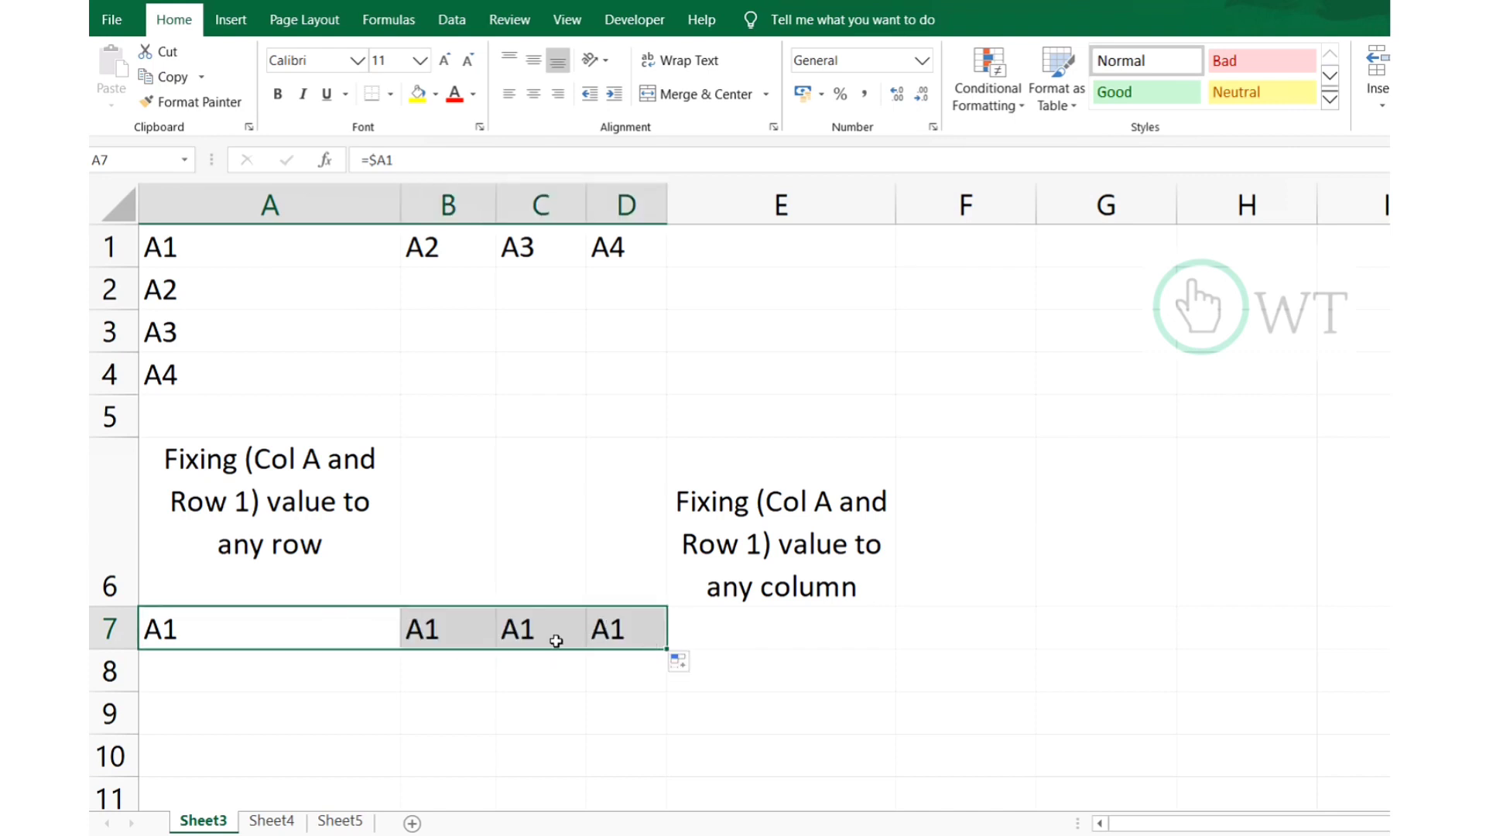
{"action": "left_click", "coordinate": [360, 645]}
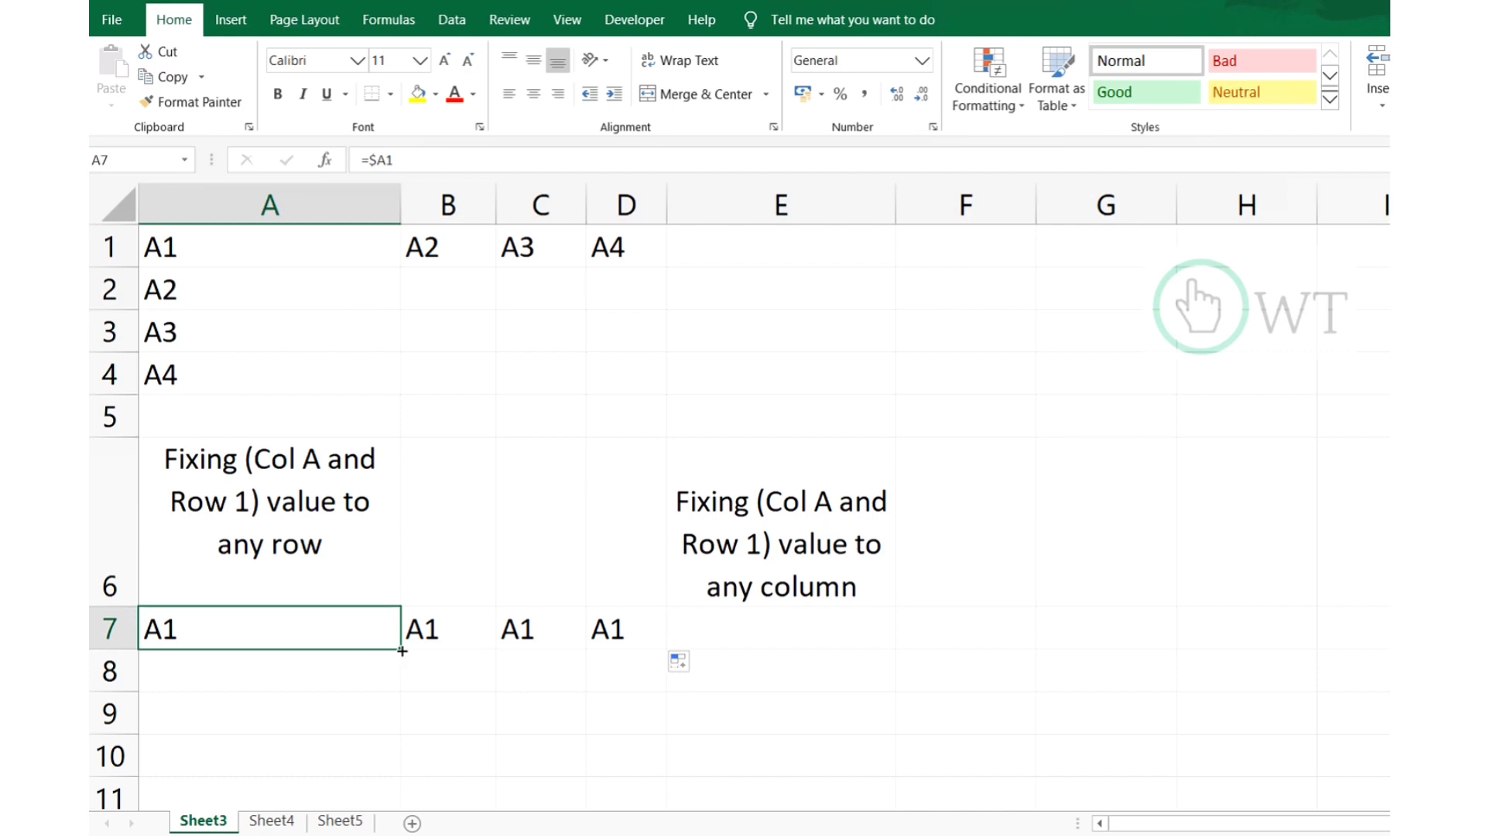
{"action": "left_click_drag", "start_coordinate": [403, 663], "coordinate": [389, 762]}
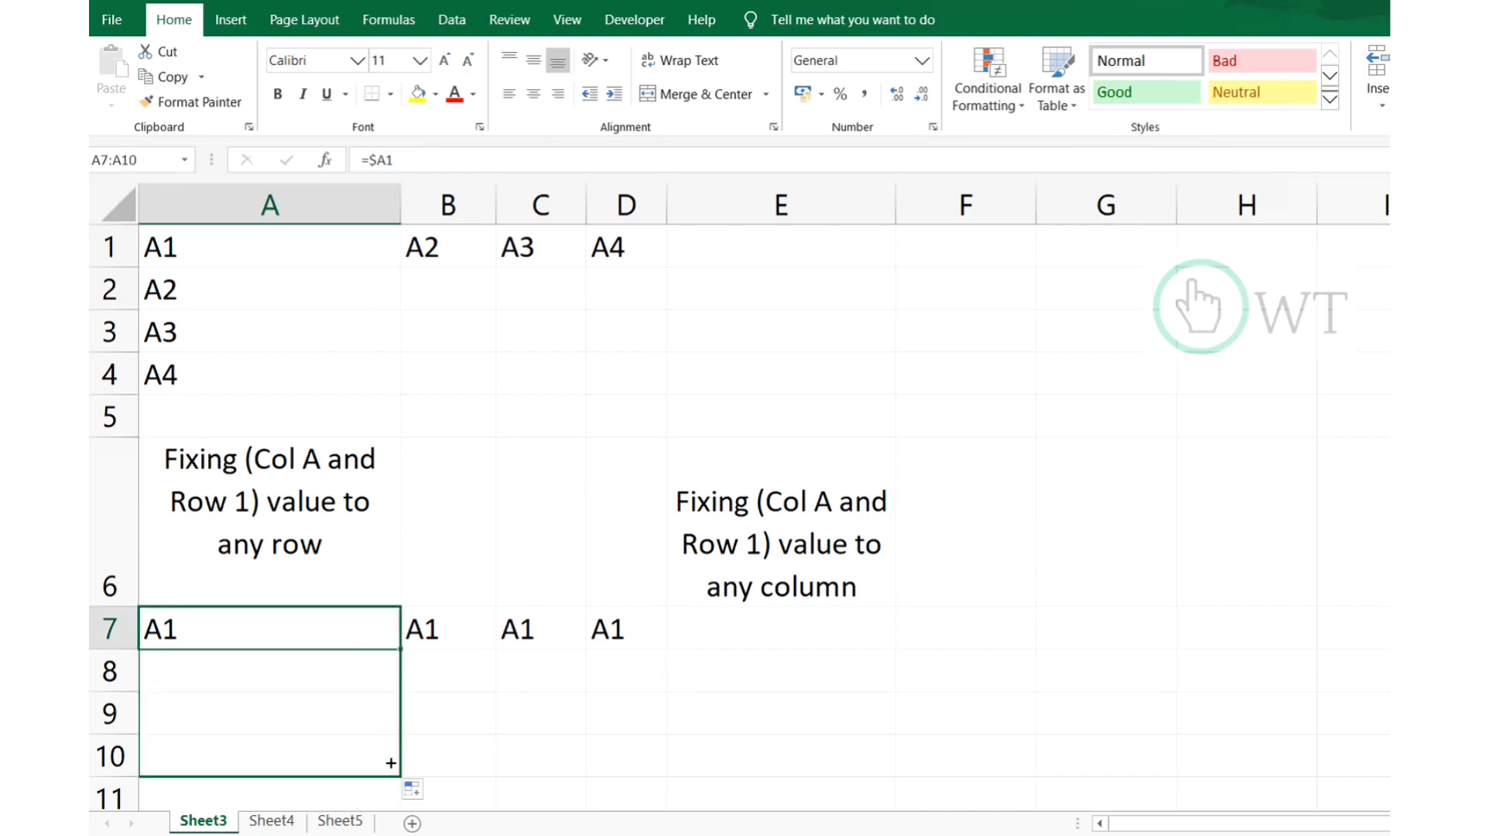
{"action": "left_click", "coordinate": [207, 640]}
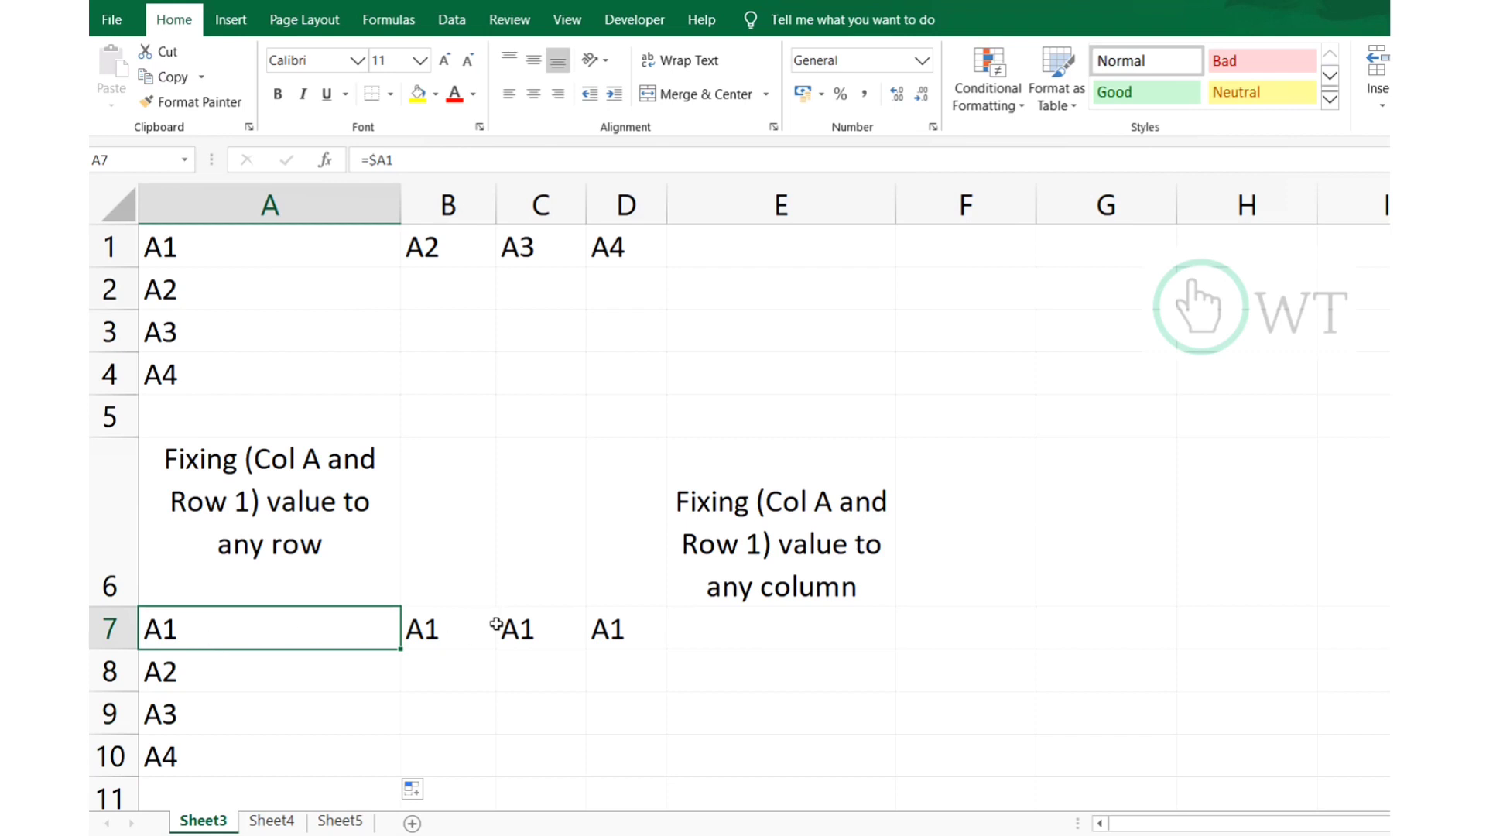
Fill the formulas in A8 and A9 across their rows to column D.
{"action": "left_click", "coordinate": [250, 664]}
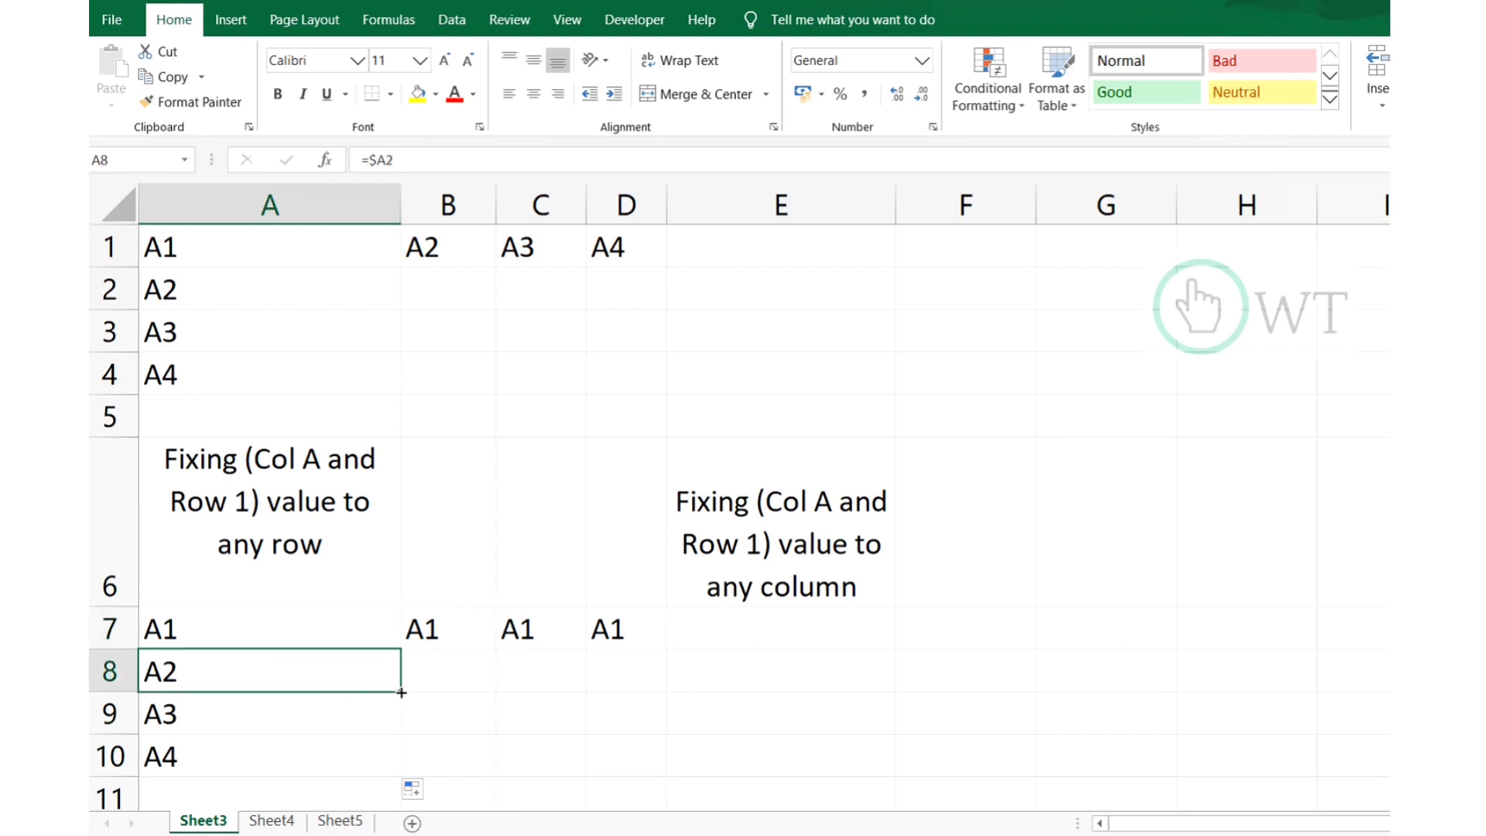
{"action": "left_click_drag", "start_coordinate": [401, 692], "coordinate": [632, 682]}
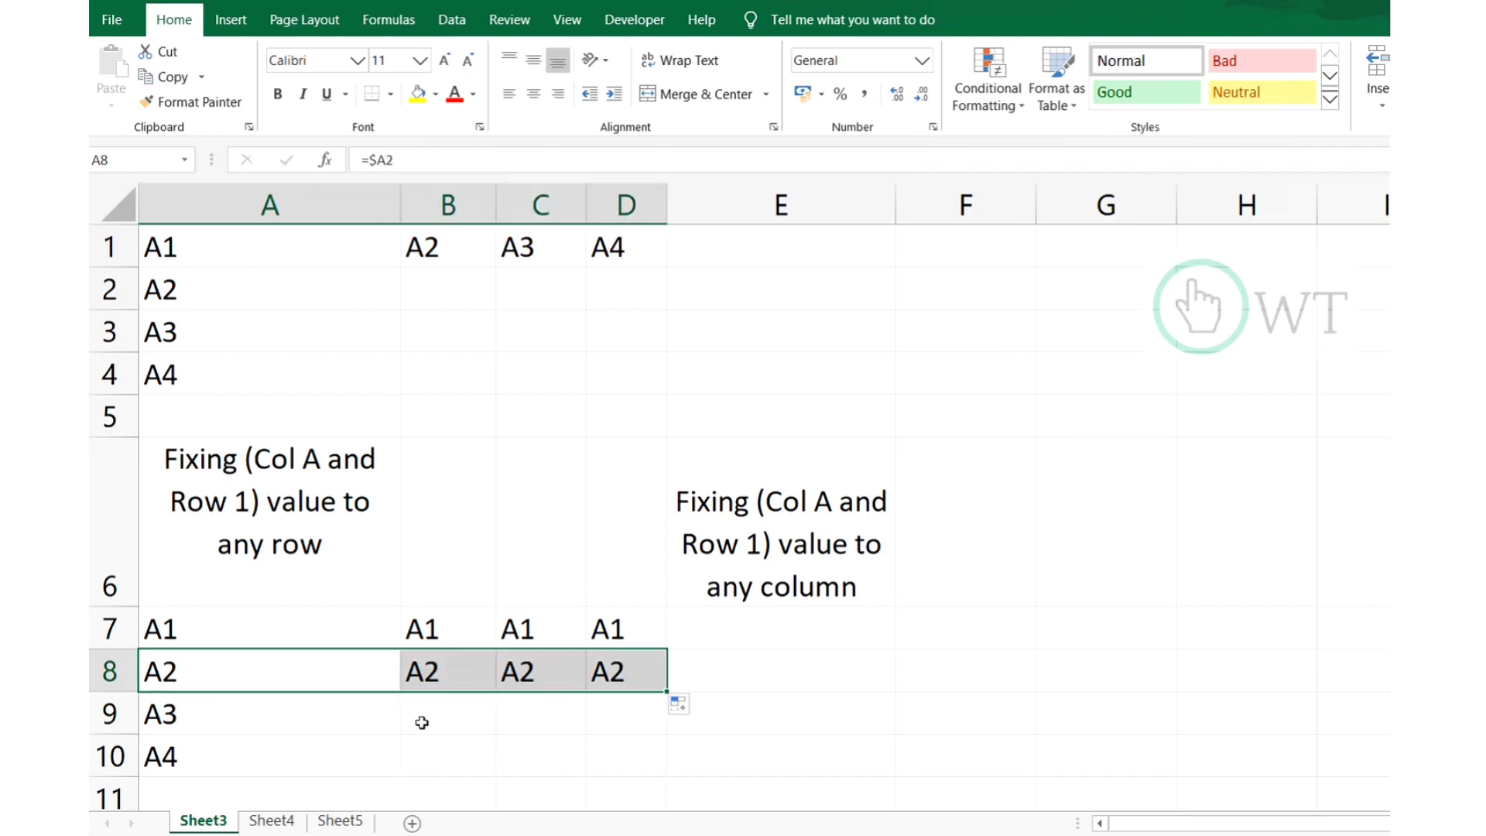
{"action": "left_click", "coordinate": [352, 732]}
{"action": "left_click_drag", "start_coordinate": [401, 733], "coordinate": [631, 723]}
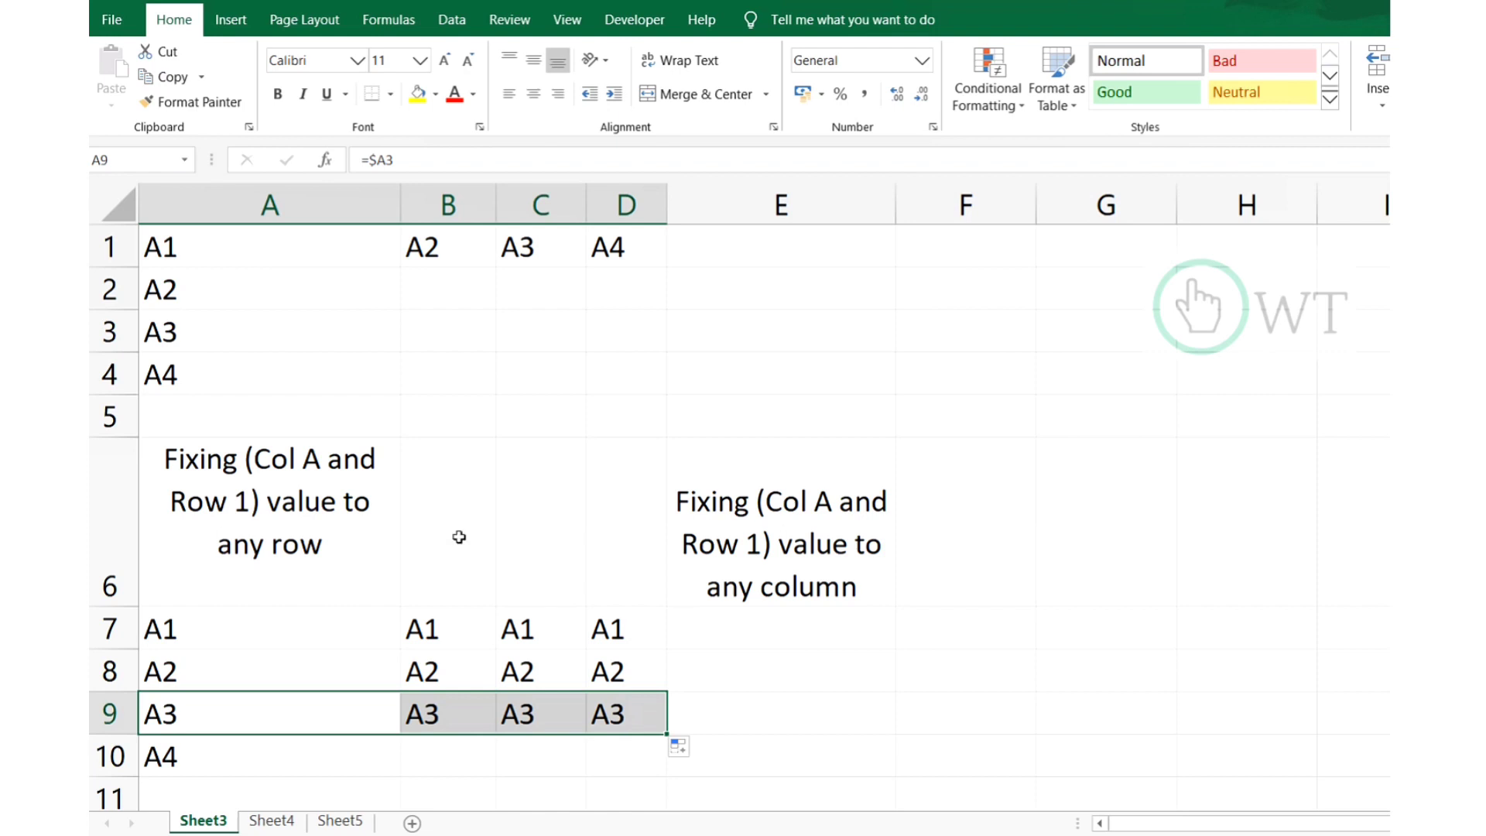
{"action": "left_click", "coordinate": [224, 501]}
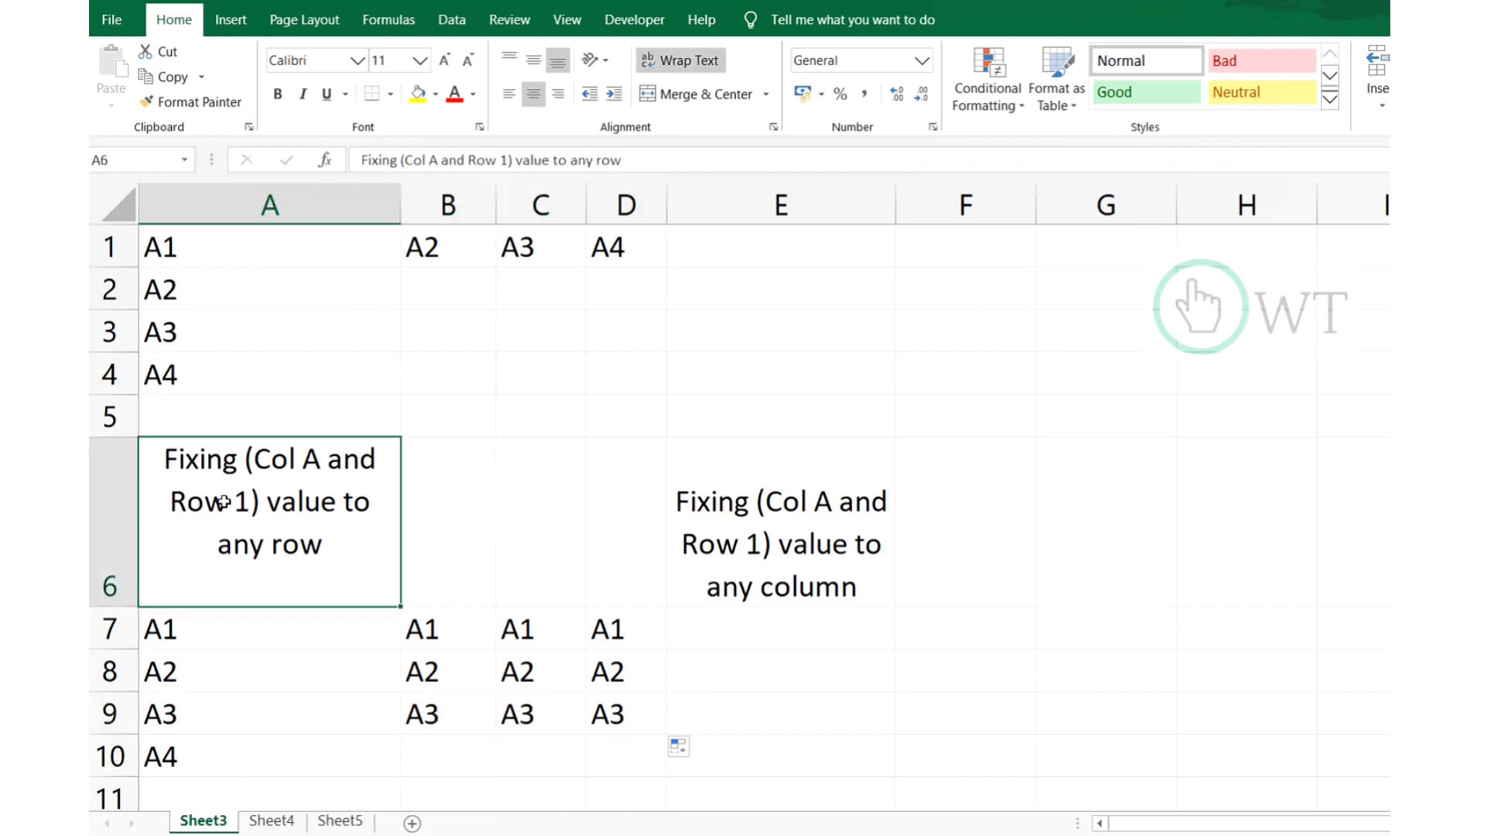
{"action": "left_click", "coordinate": [194, 243]}
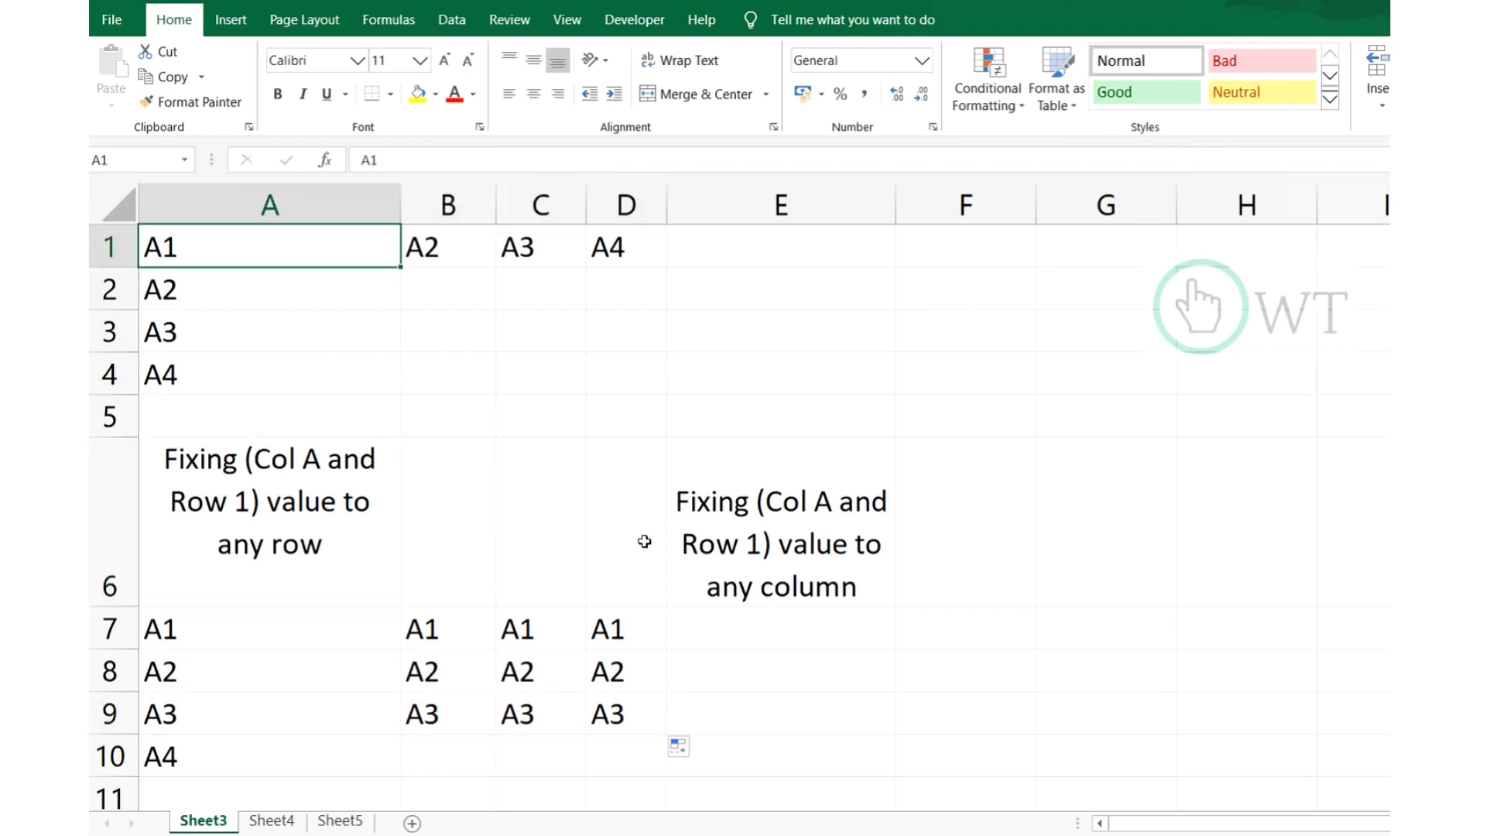
{"action": "left_click", "coordinate": [312, 548]}
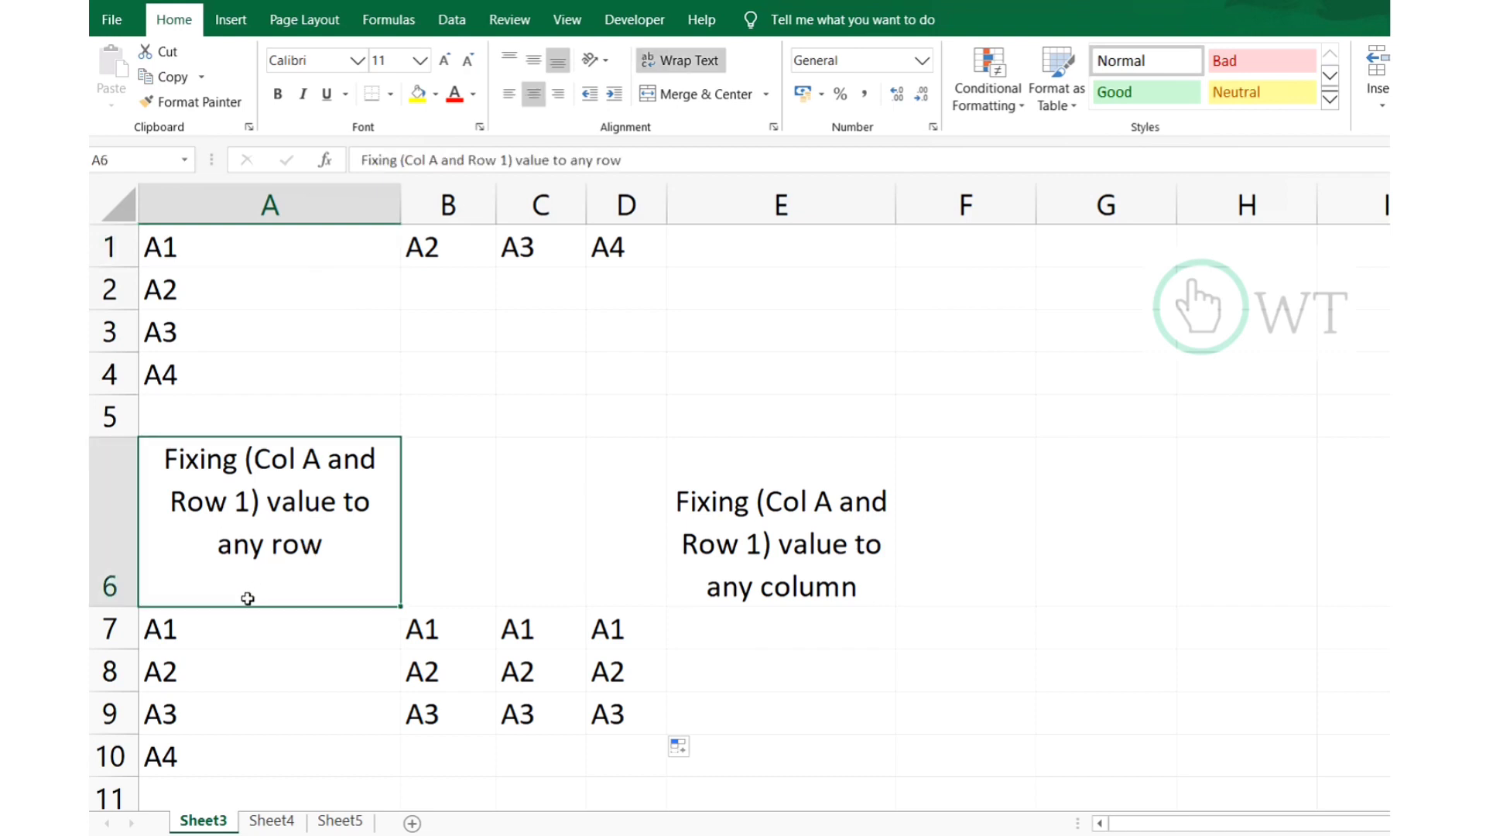
{"action": "left_click", "coordinate": [246, 634]}
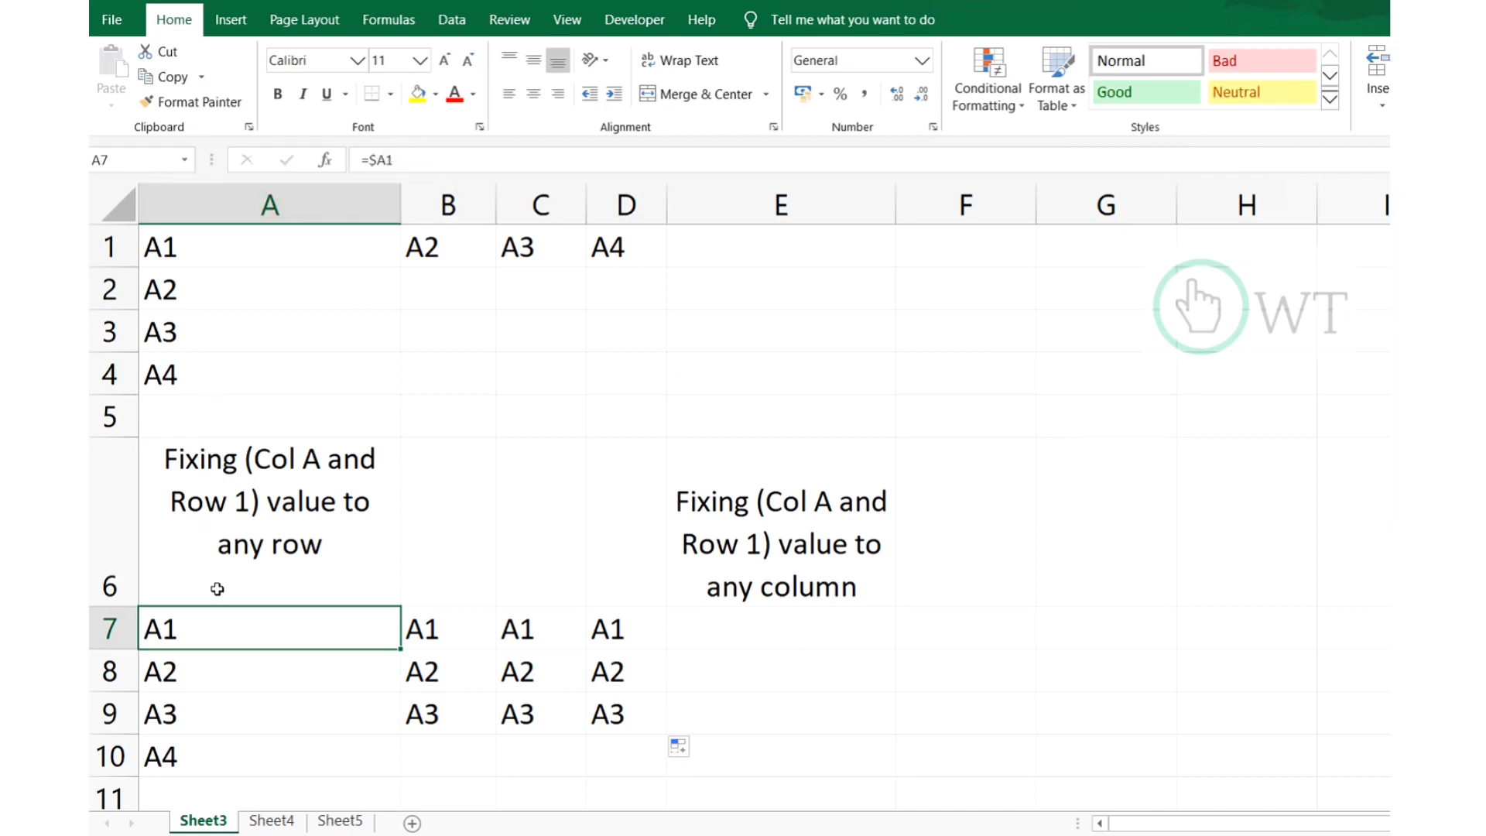
{"action": "left_click", "coordinate": [438, 628]}
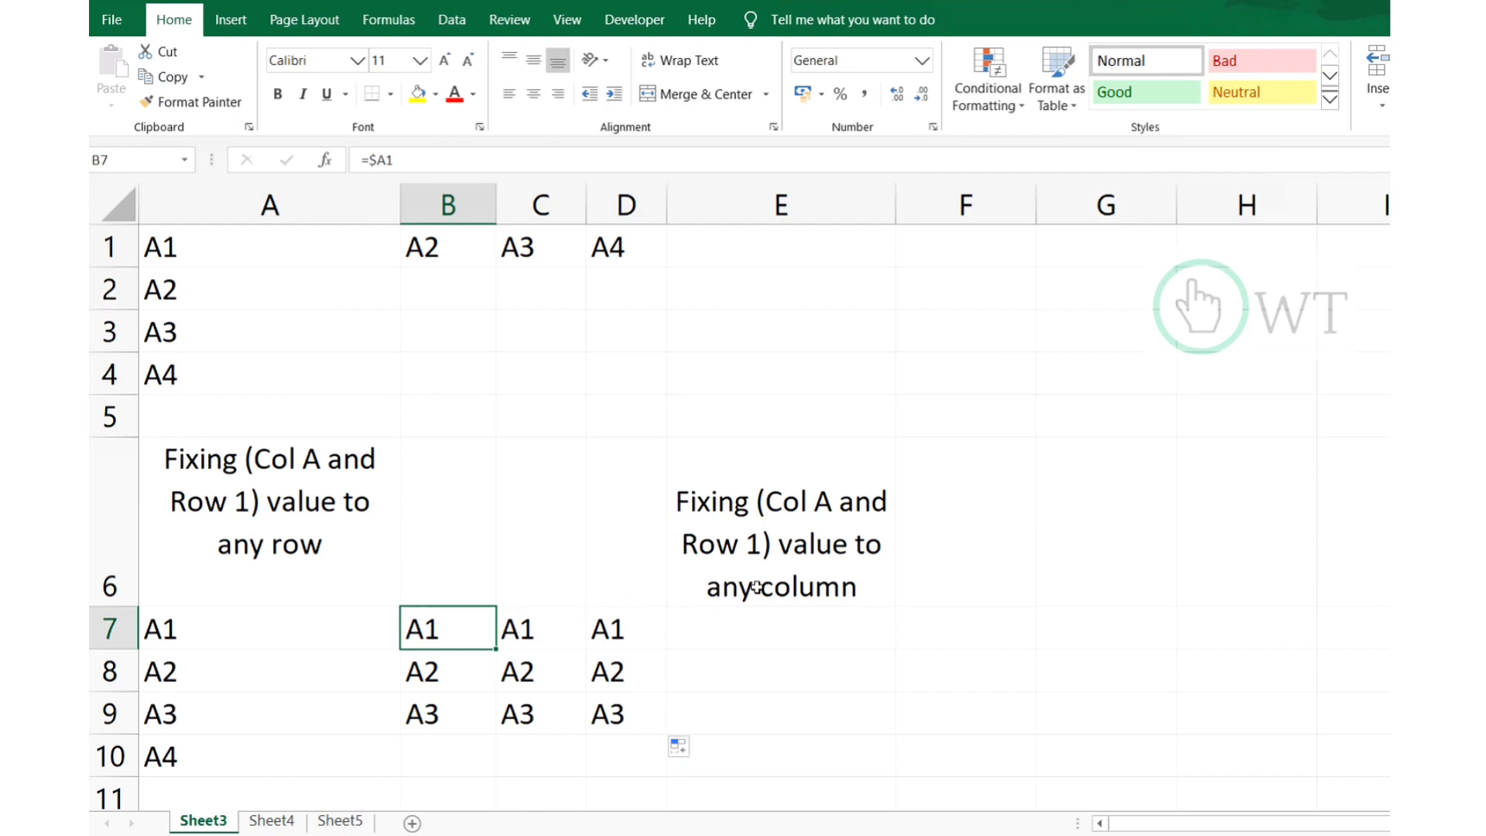
Enter the mixed-reference formula =A$1 in cell E7, fixing row 1.
{"action": "left_click", "coordinate": [754, 630]}
{"action": "double_click", "coordinate": [756, 630]}
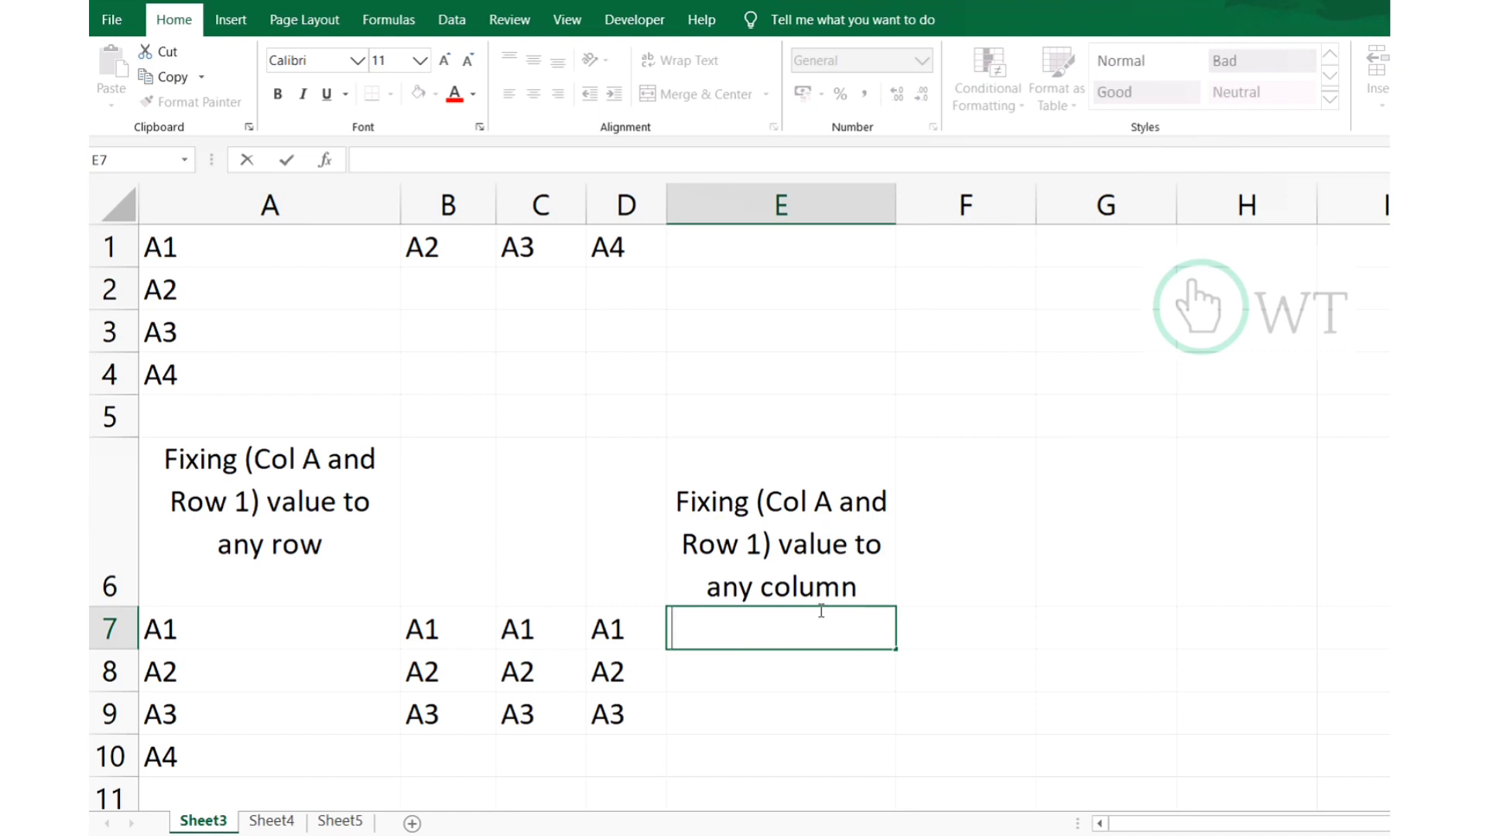
{"action": "type", "text": "="}
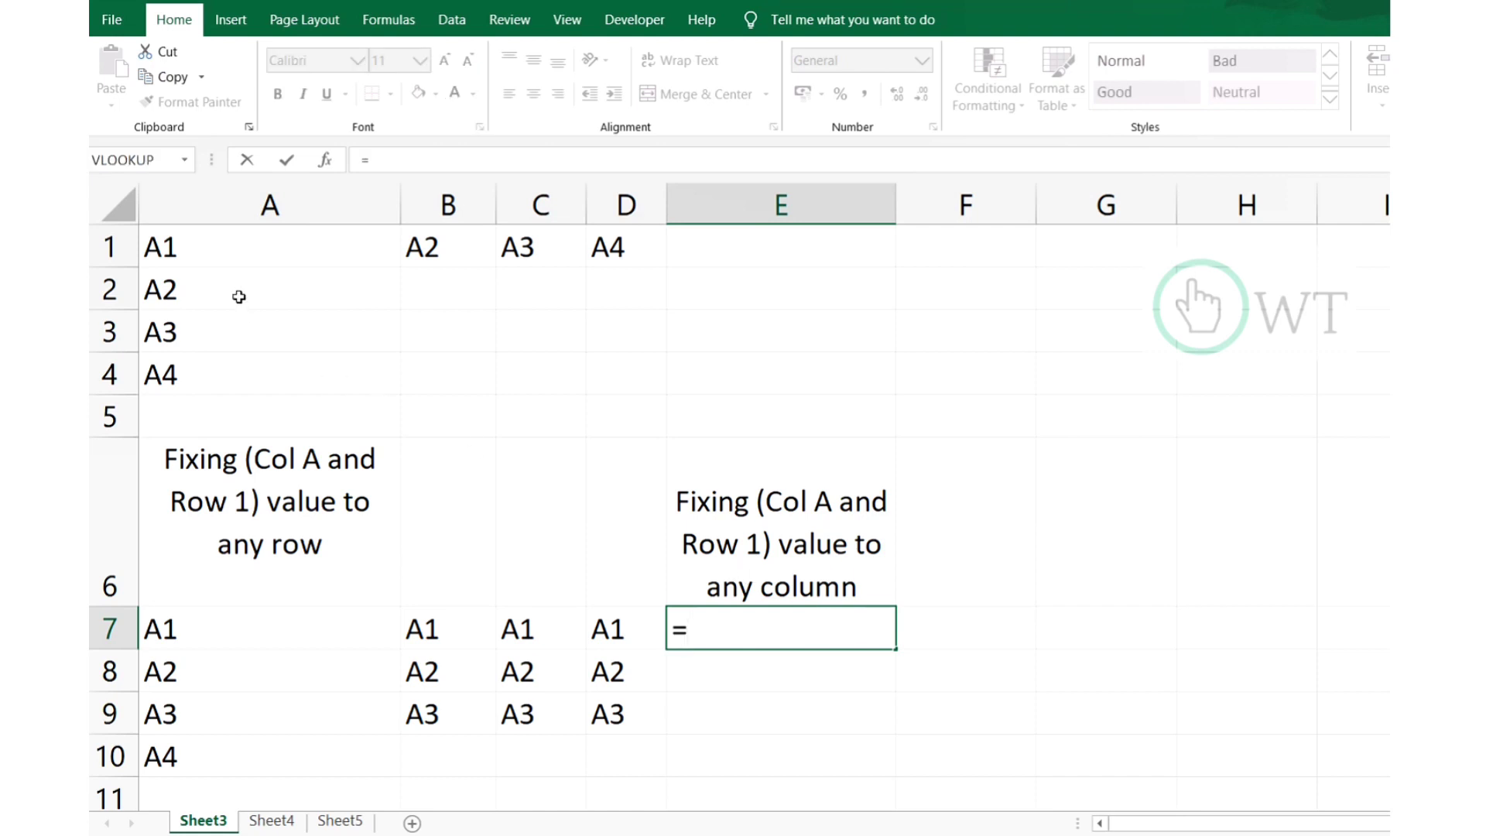
{"action": "left_click", "coordinate": [221, 246]}
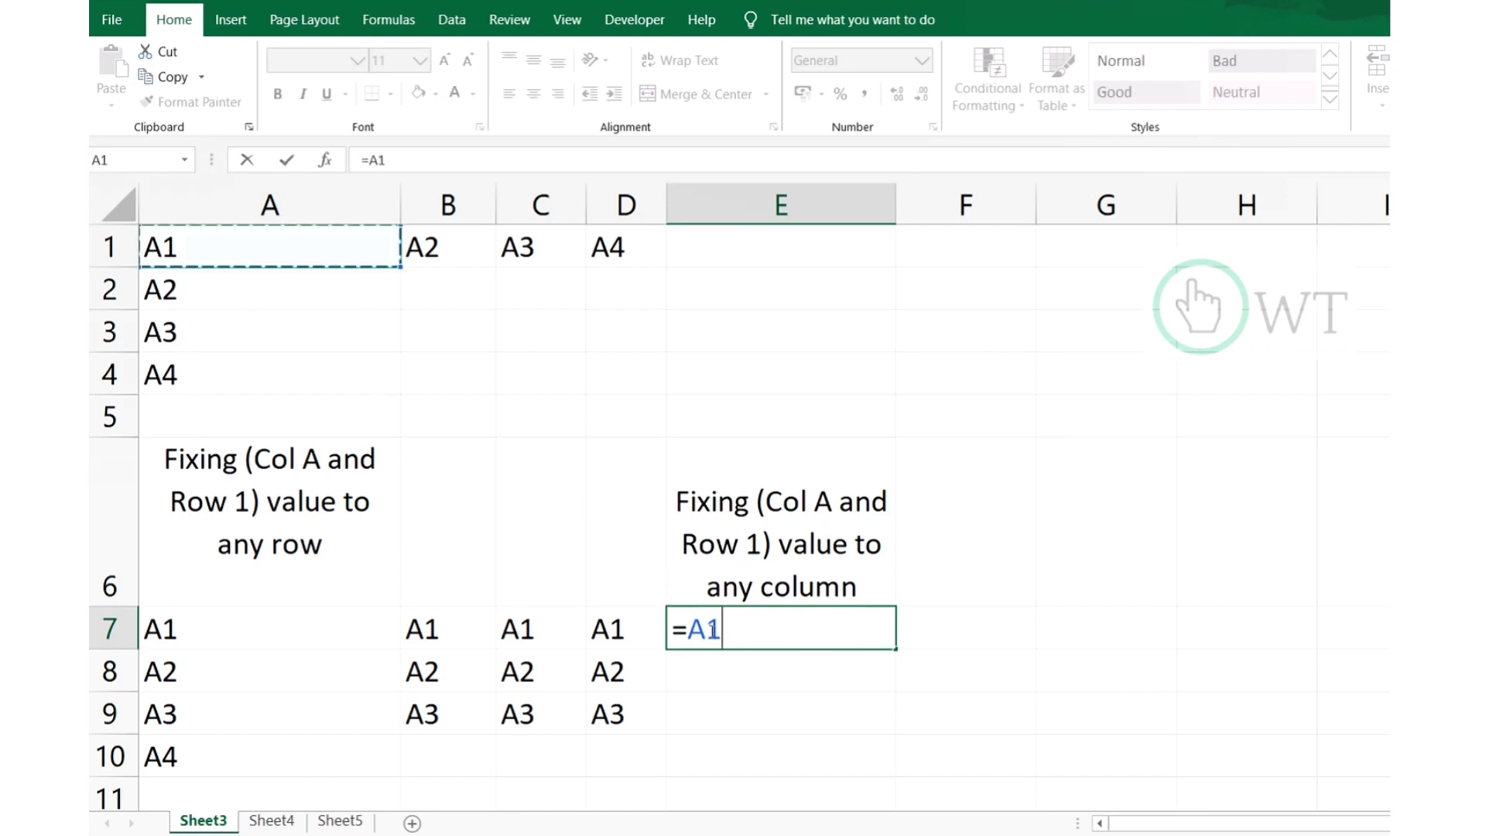
{"action": "left_click", "coordinate": [711, 628]}
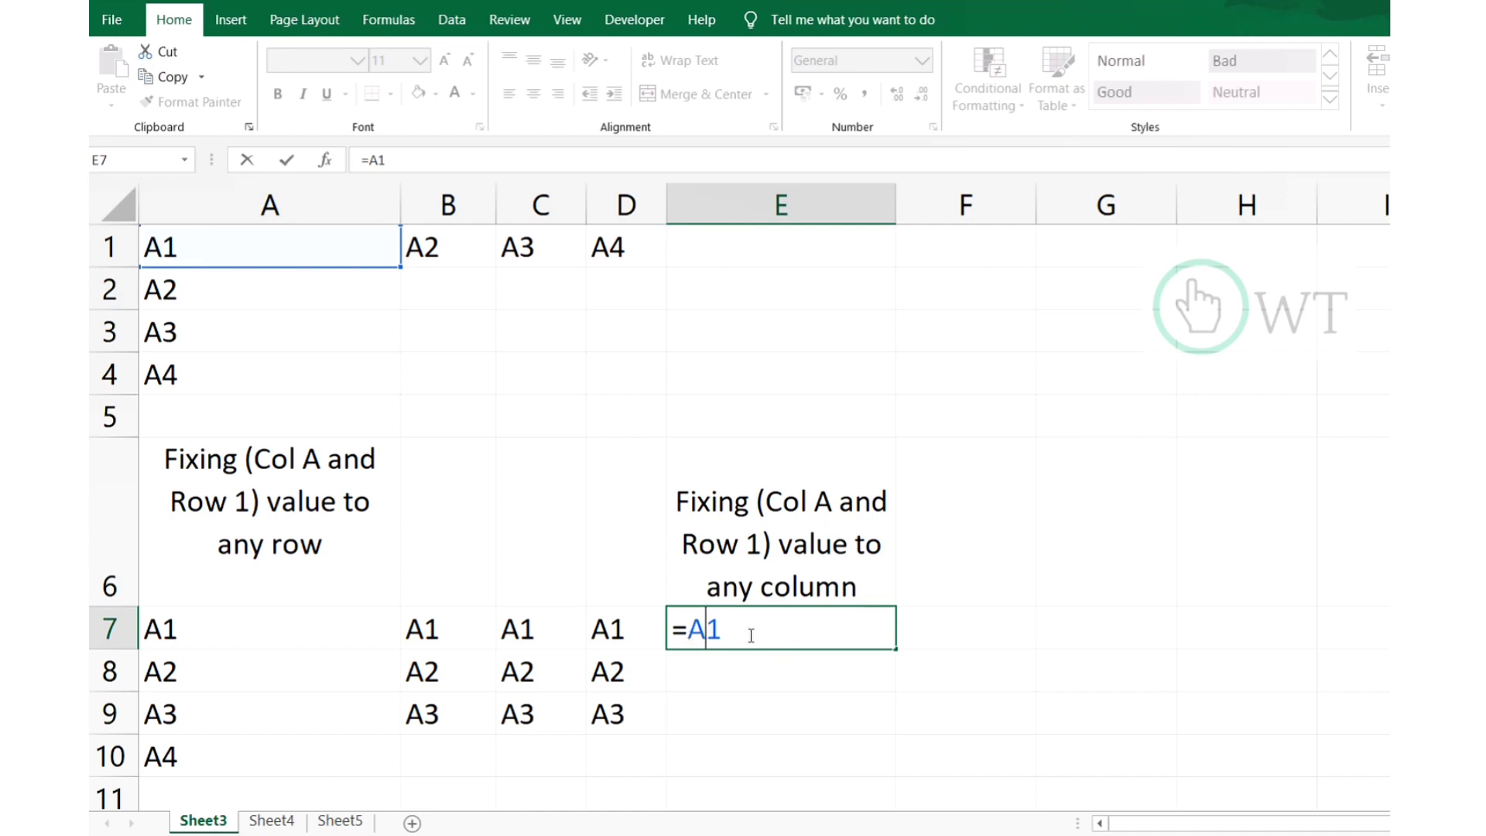
{"action": "type", "text": "$"}
{"action": "key", "text": "Return"}
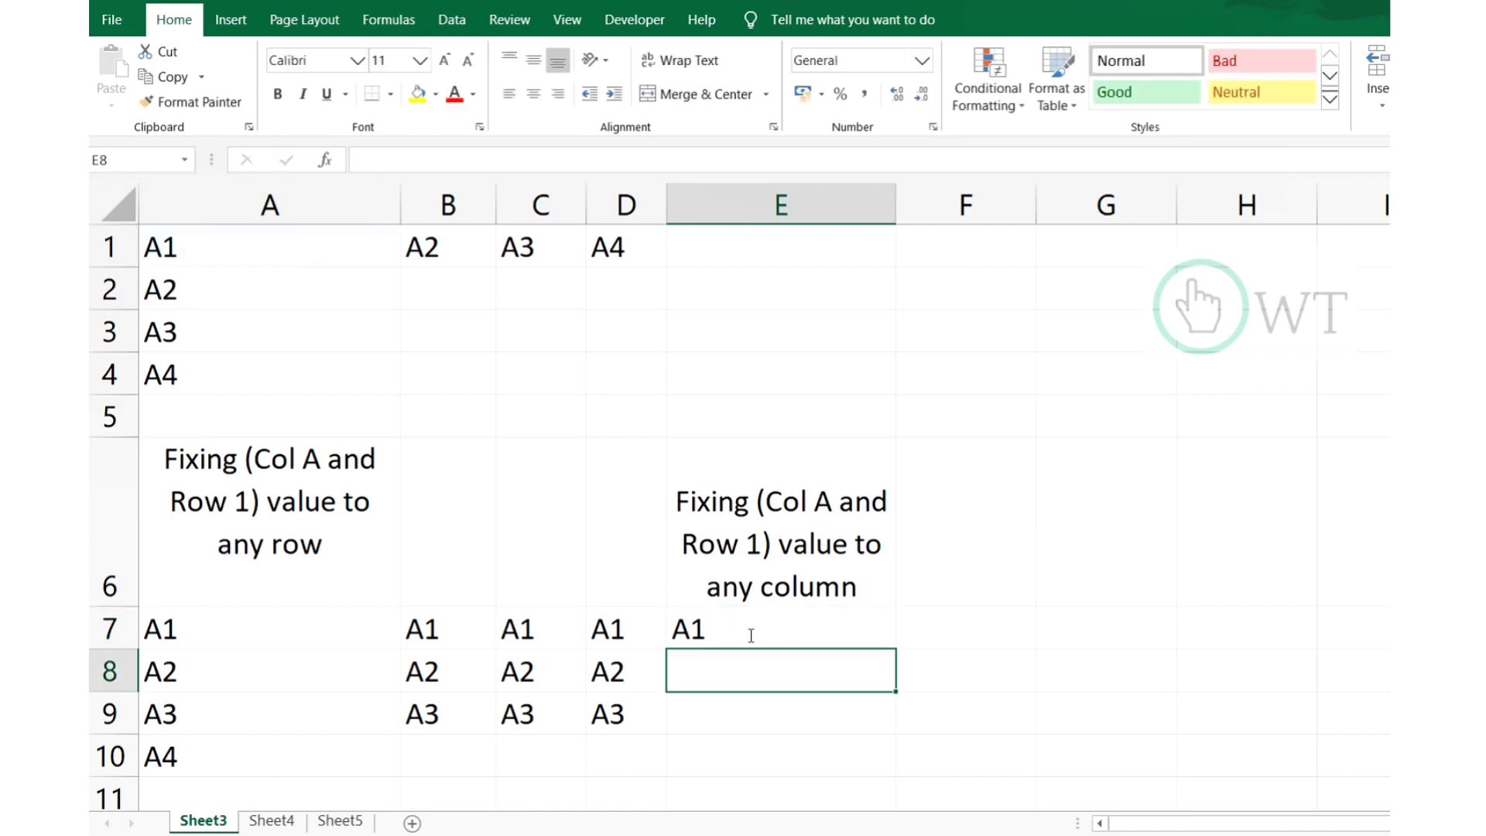
Fill the formula in E7 down to E10 and across to H7.
{"action": "left_click", "coordinate": [777, 635]}
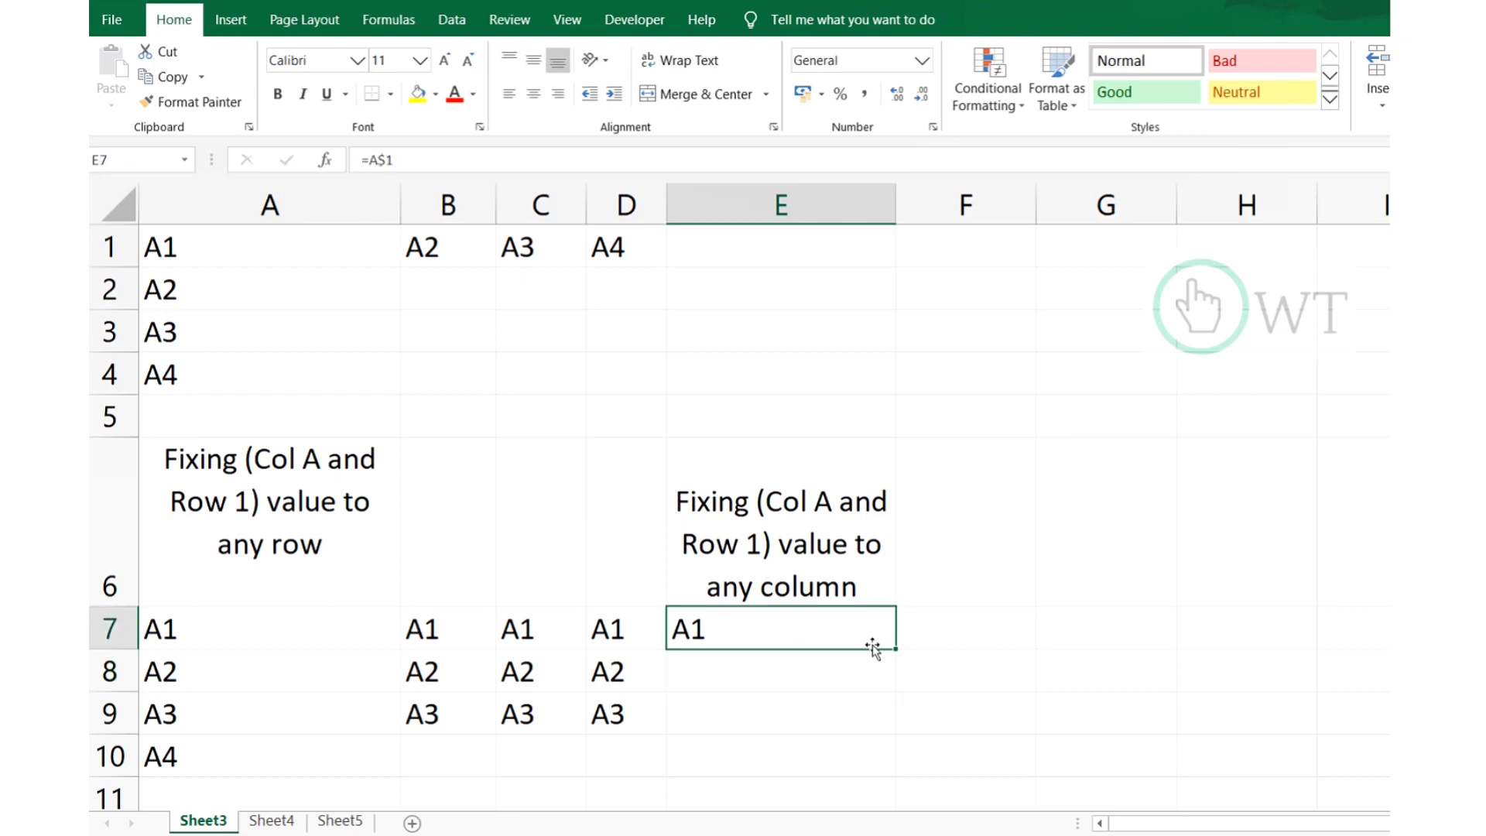
{"action": "left_click_drag", "start_coordinate": [895, 650], "coordinate": [896, 766]}
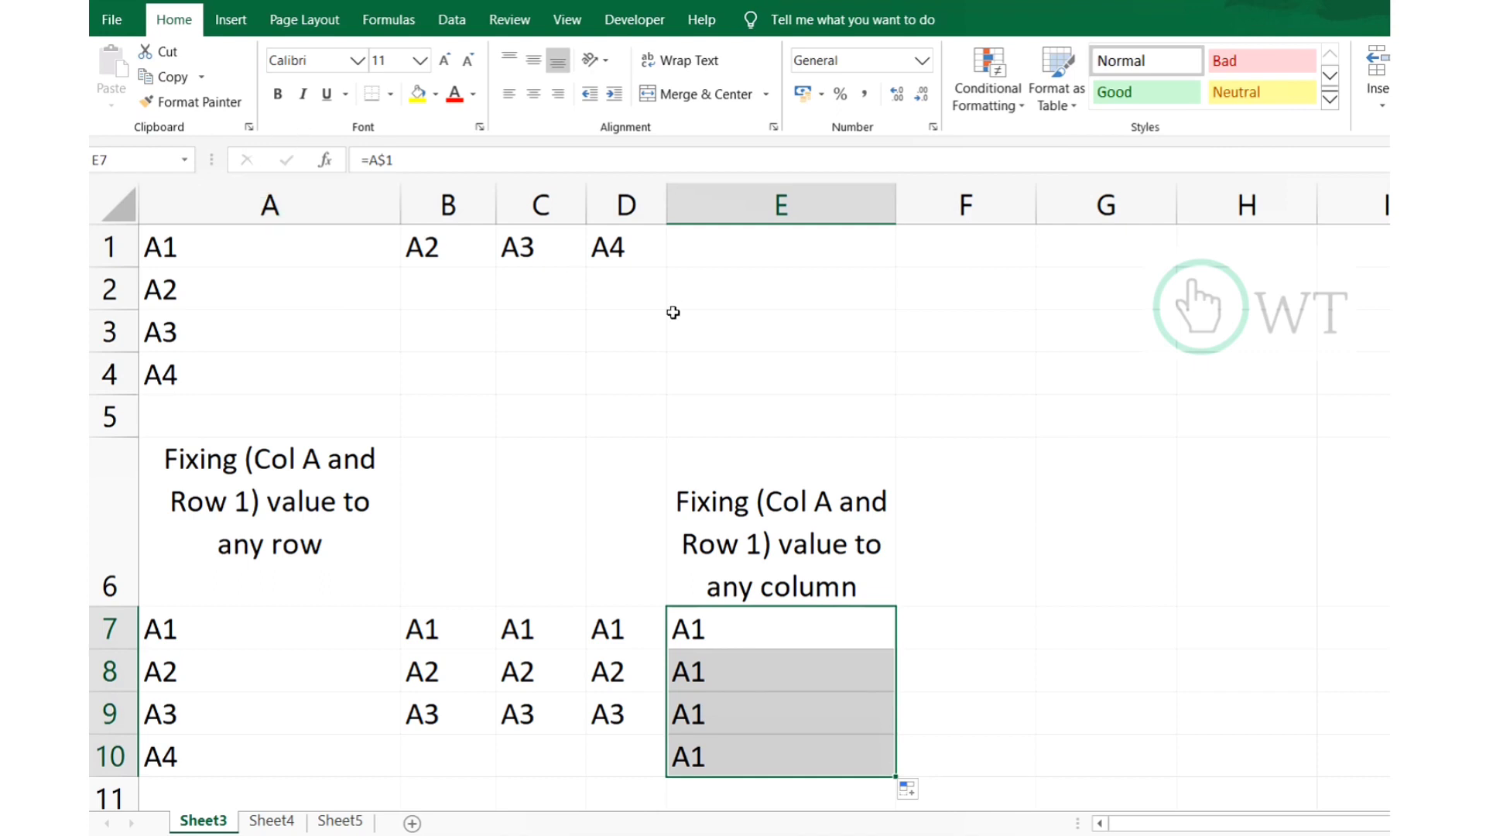
{"action": "left_click", "coordinate": [271, 246]}
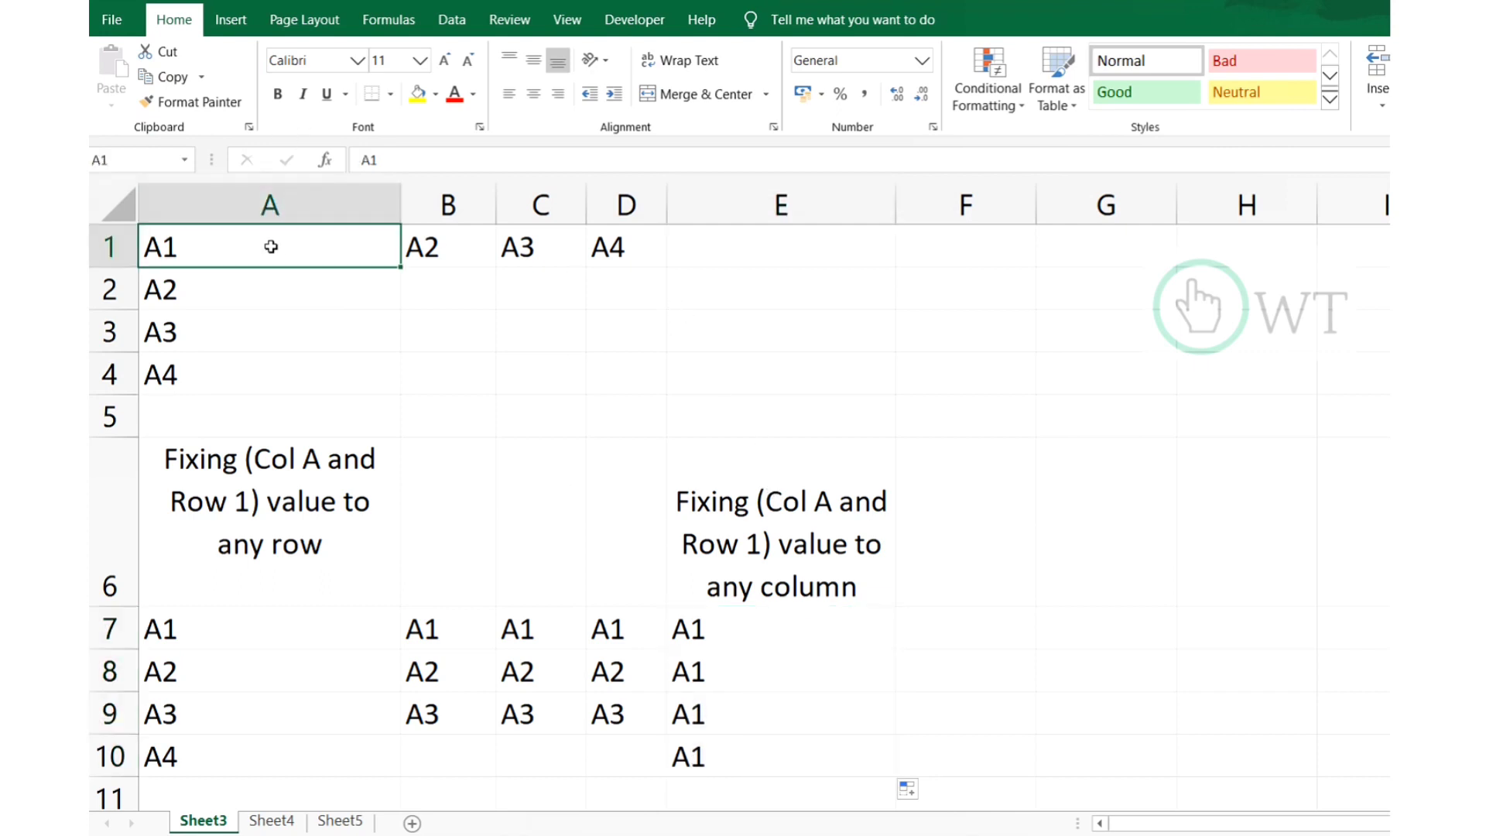
{"action": "left_click", "coordinate": [782, 639]}
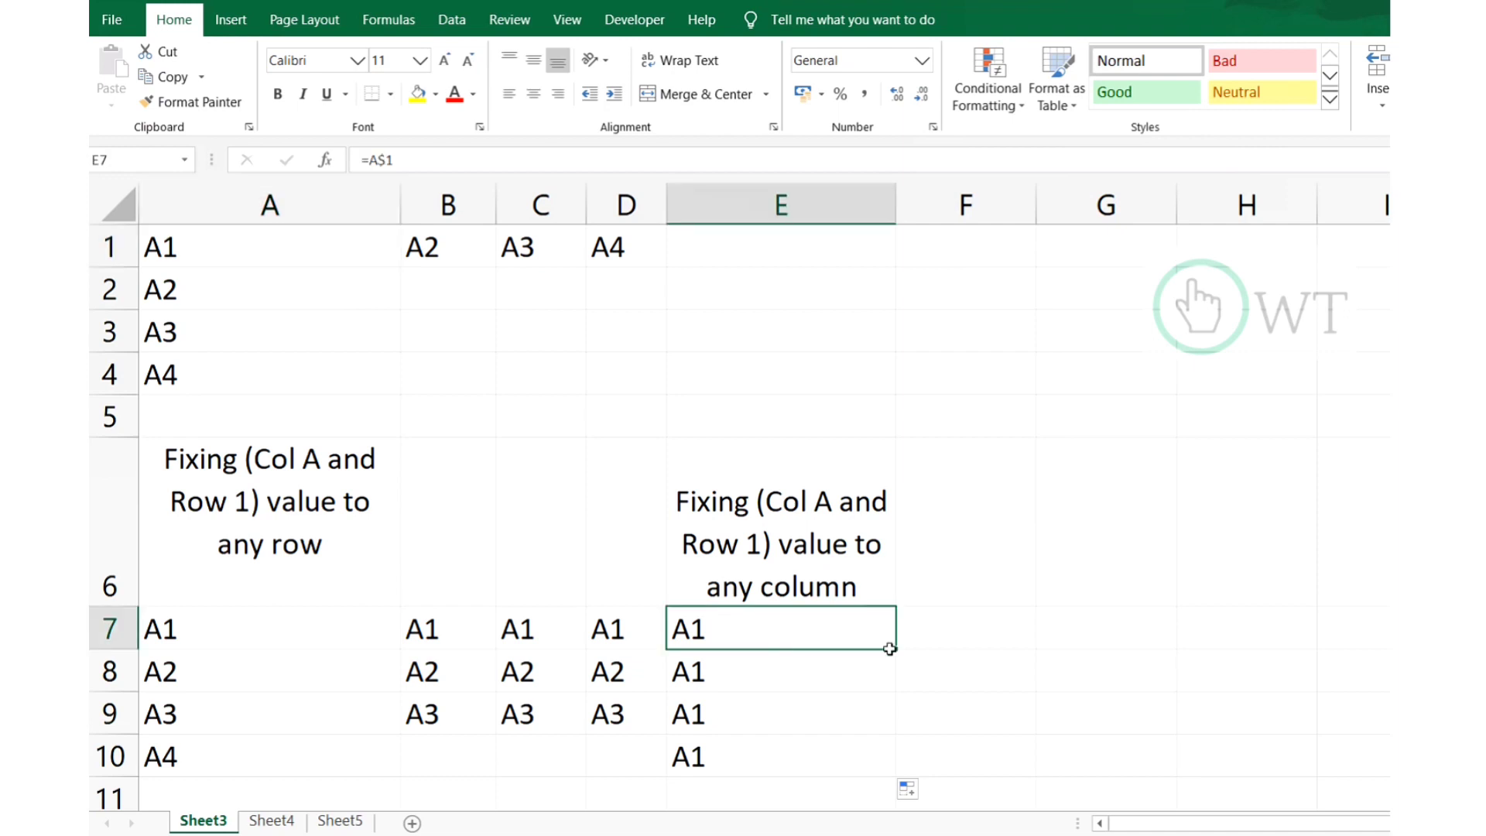
{"action": "left_click_drag", "start_coordinate": [895, 650], "coordinate": [1138, 645]}
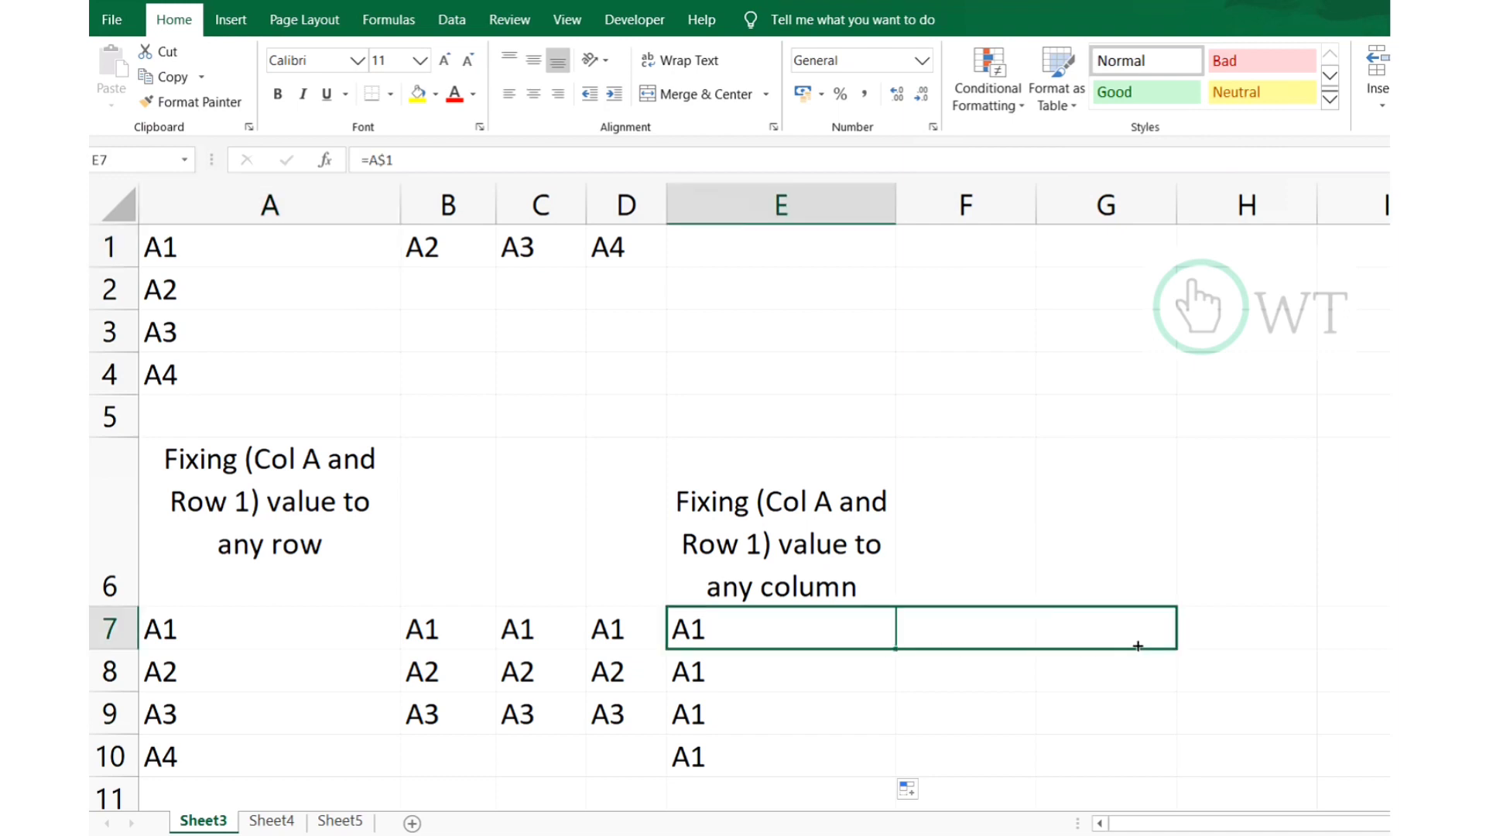
{"action": "left_click_drag", "start_coordinate": [1244, 639], "coordinate": [1260, 639]}
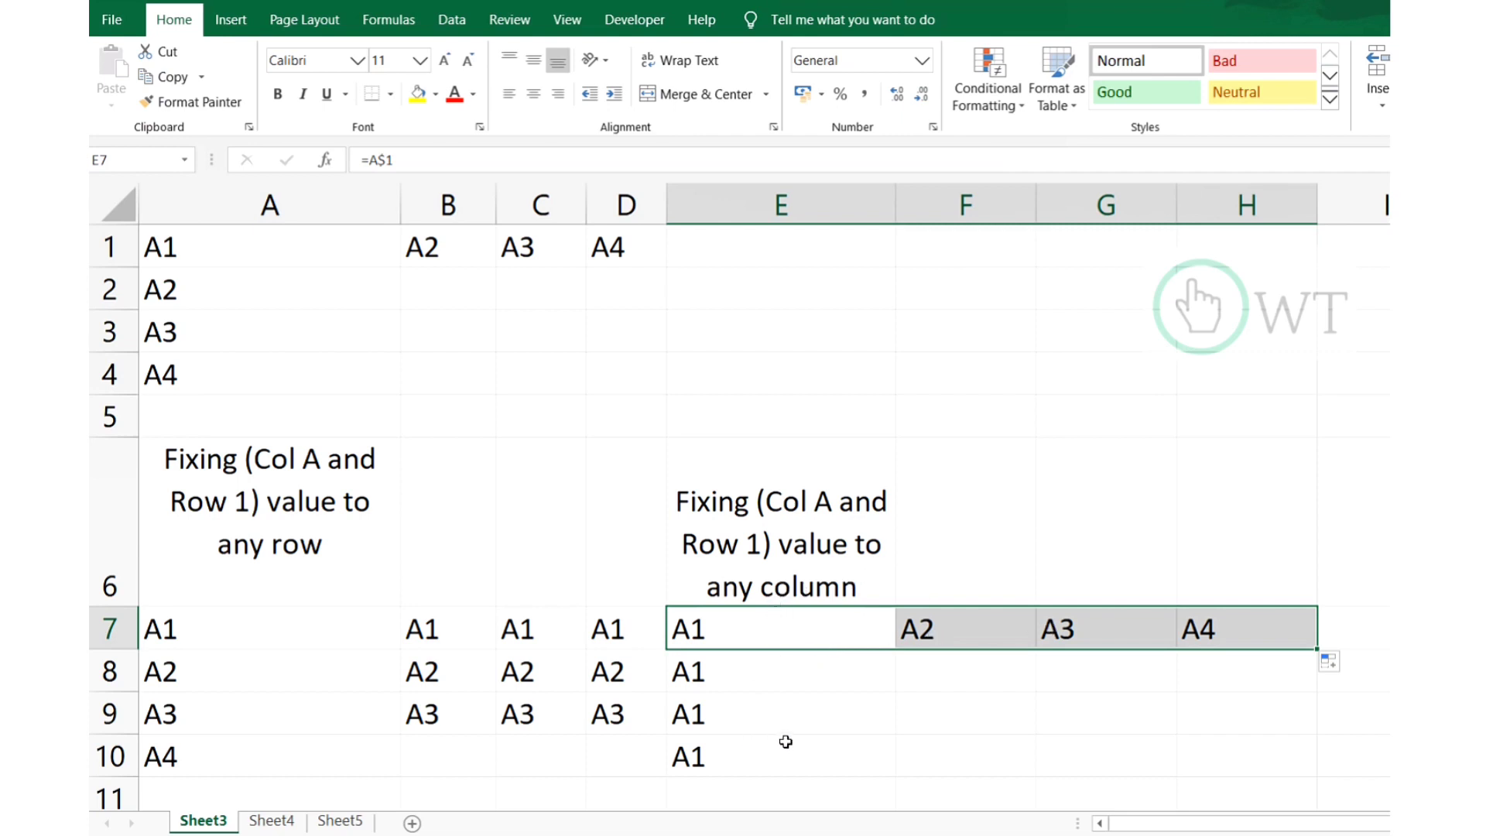
Fill the formulas in F7, G7 and H7 down their columns to row 10.
{"action": "left_click", "coordinate": [739, 620]}
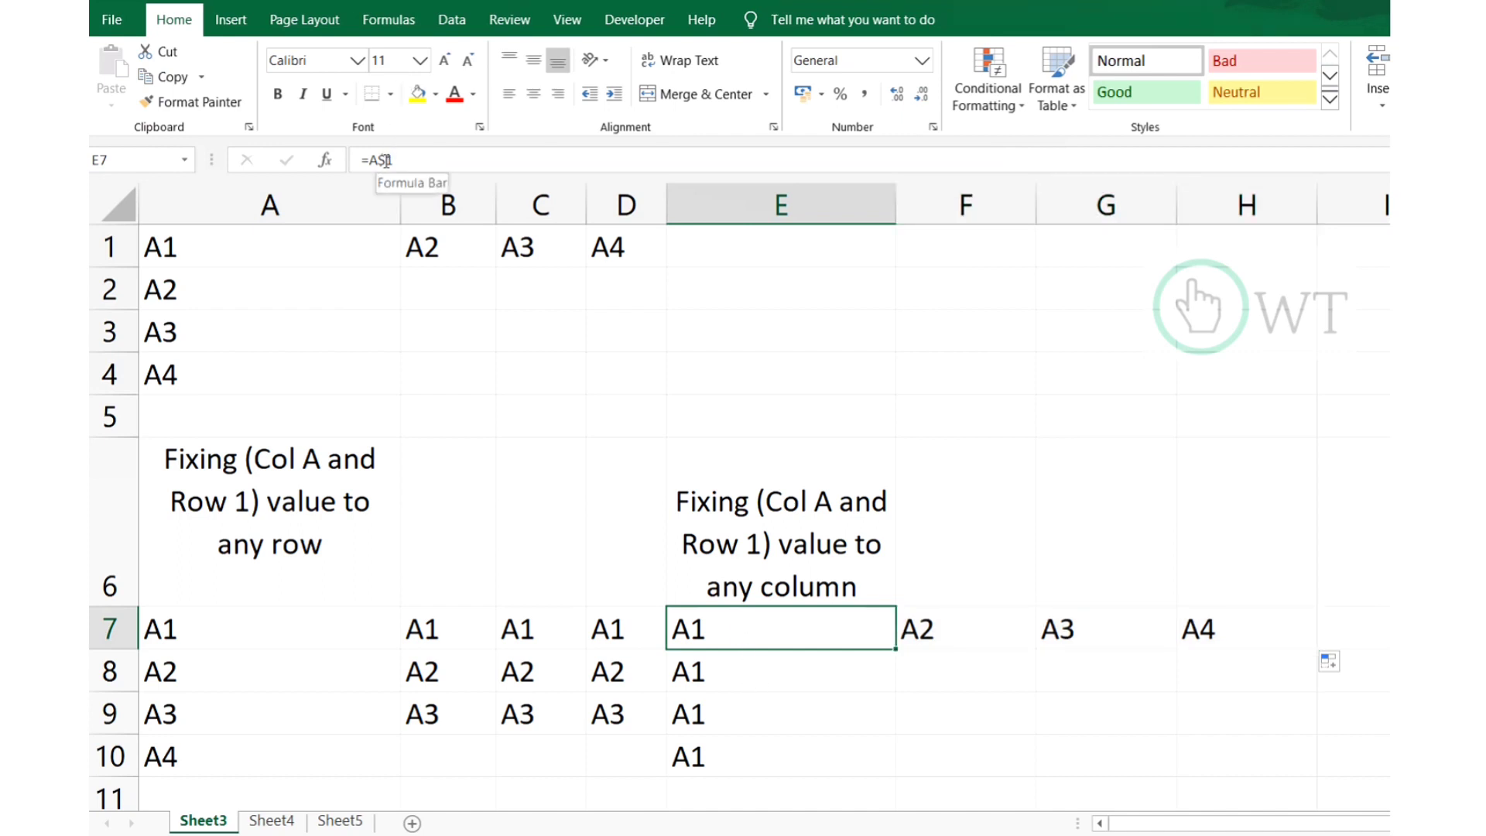
{"action": "left_click", "coordinate": [234, 628]}
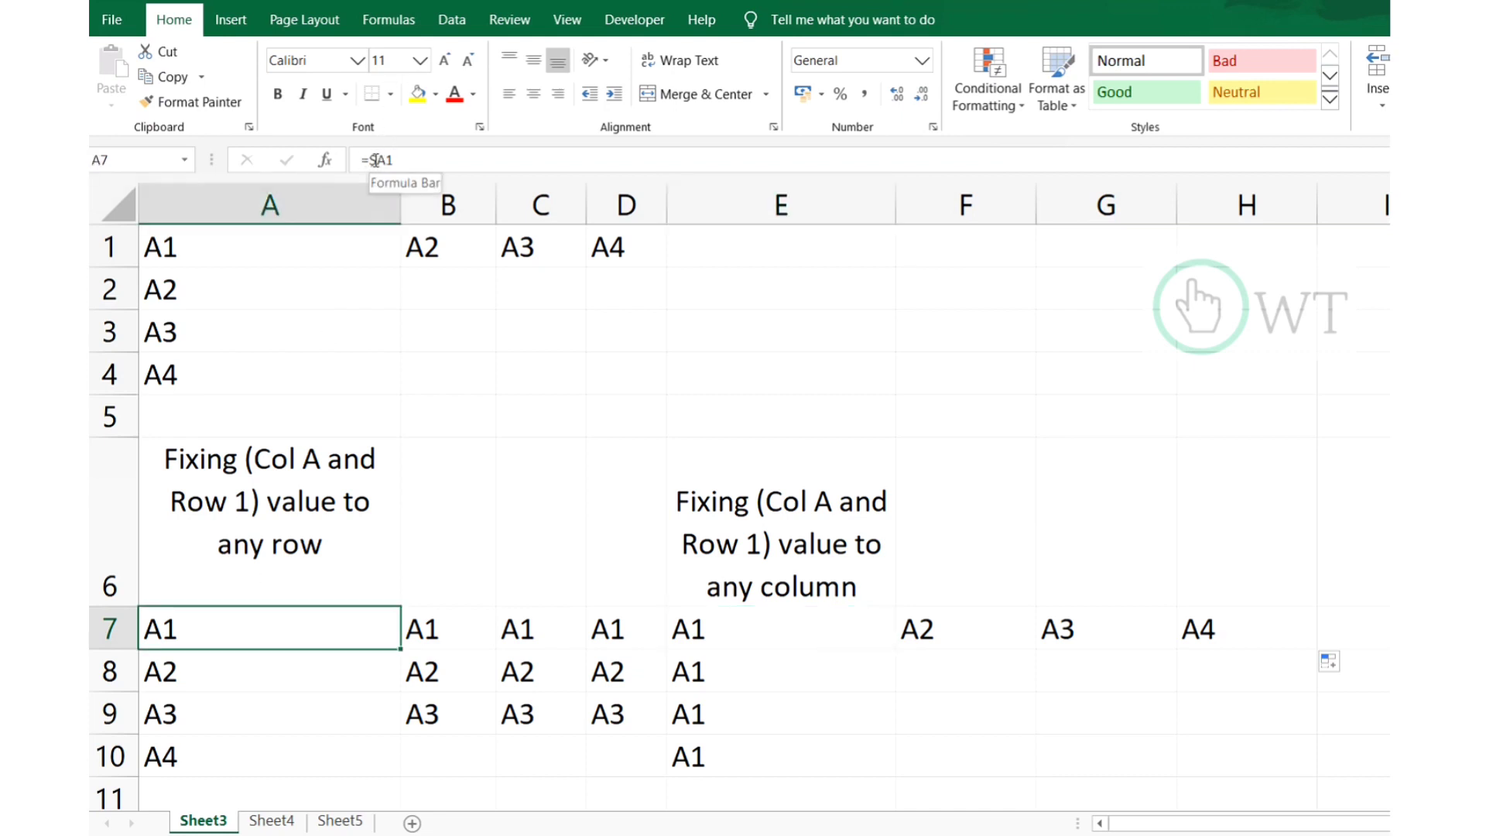
{"action": "left_click", "coordinate": [989, 634]}
{"action": "left_click_drag", "start_coordinate": [1035, 650], "coordinate": [1045, 777]}
{"action": "left_click", "coordinate": [1114, 629]}
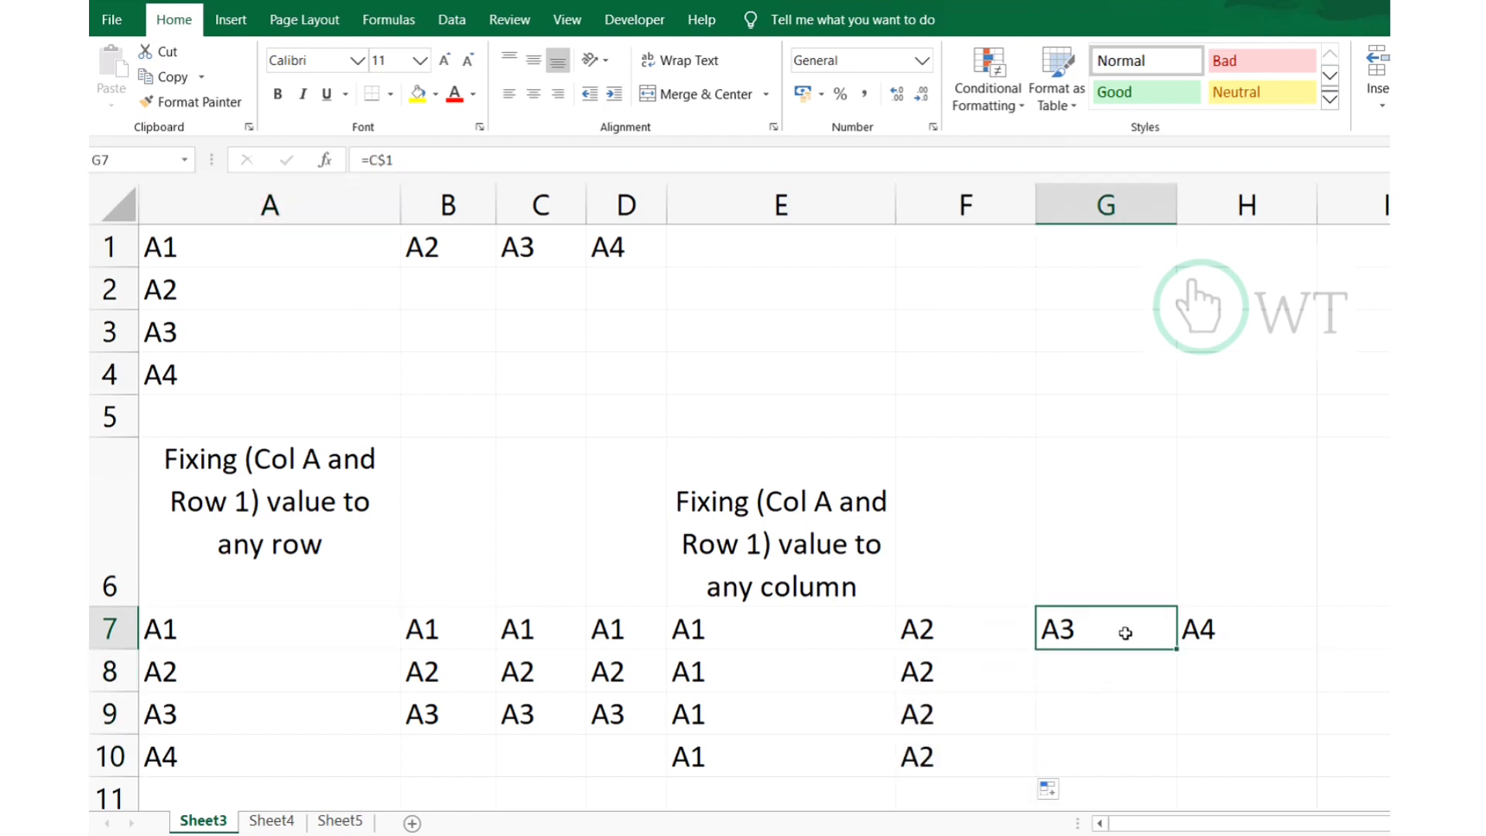
{"action": "left_click_drag", "start_coordinate": [1178, 652], "coordinate": [1171, 772]}
{"action": "left_click", "coordinate": [1220, 627]}
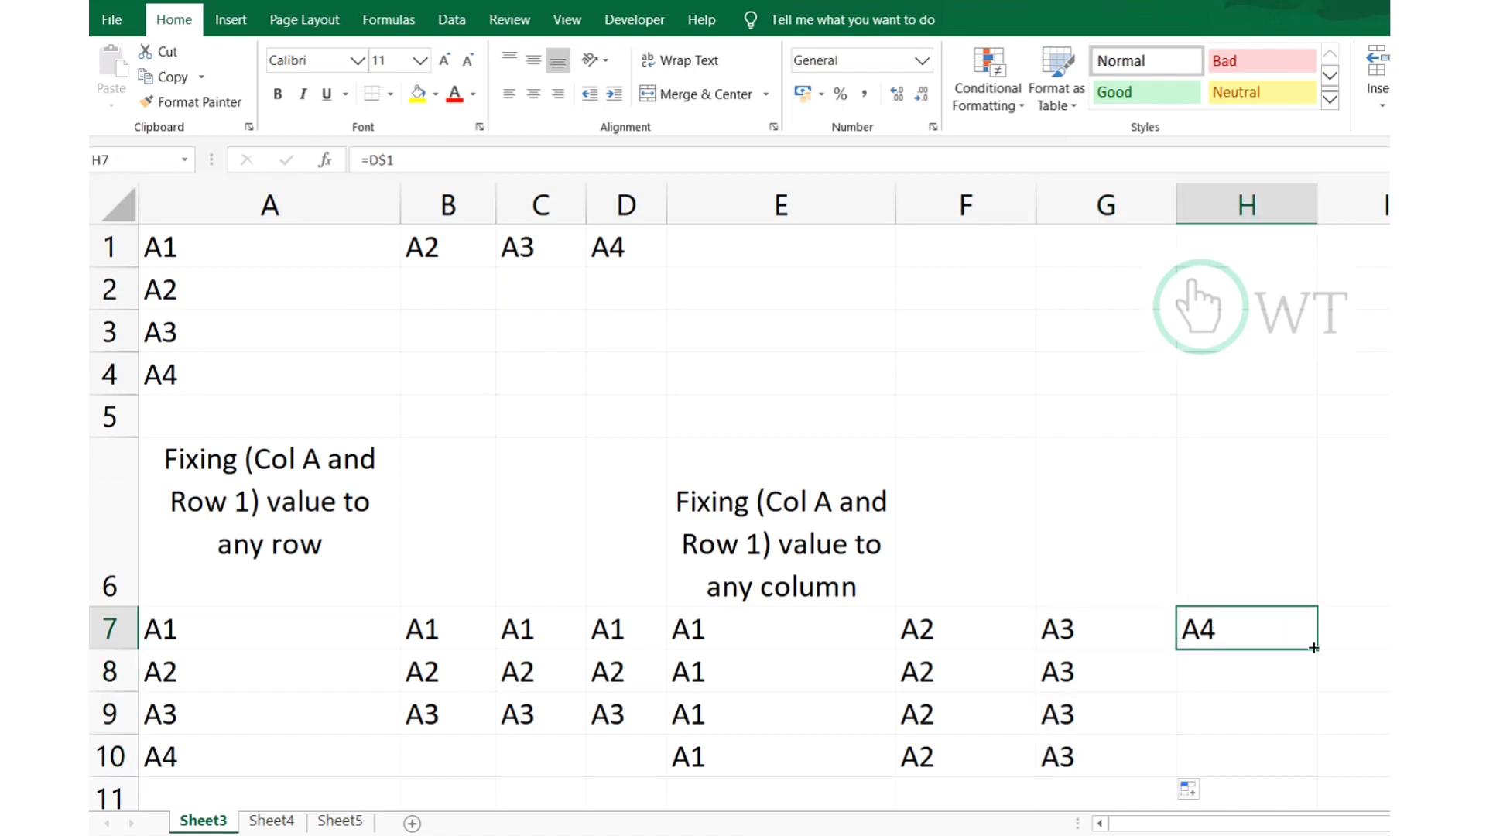
{"action": "left_click_drag", "start_coordinate": [1320, 649], "coordinate": [1326, 769]}
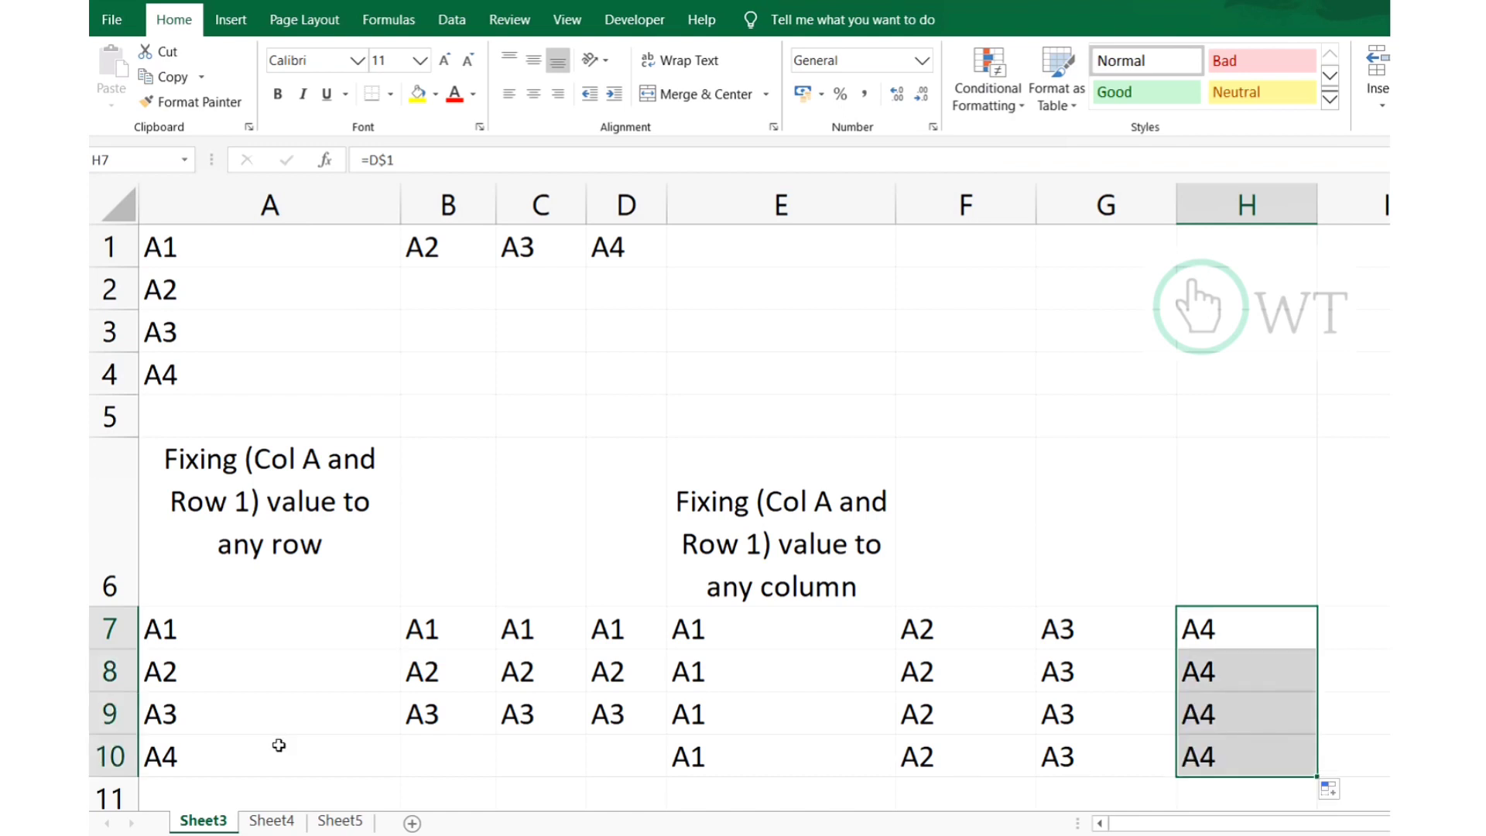
On Sheet4, build the formula =A2*B2 in cell D2 of the Fixing quantity column.
{"action": "left_click", "coordinate": [273, 821]}
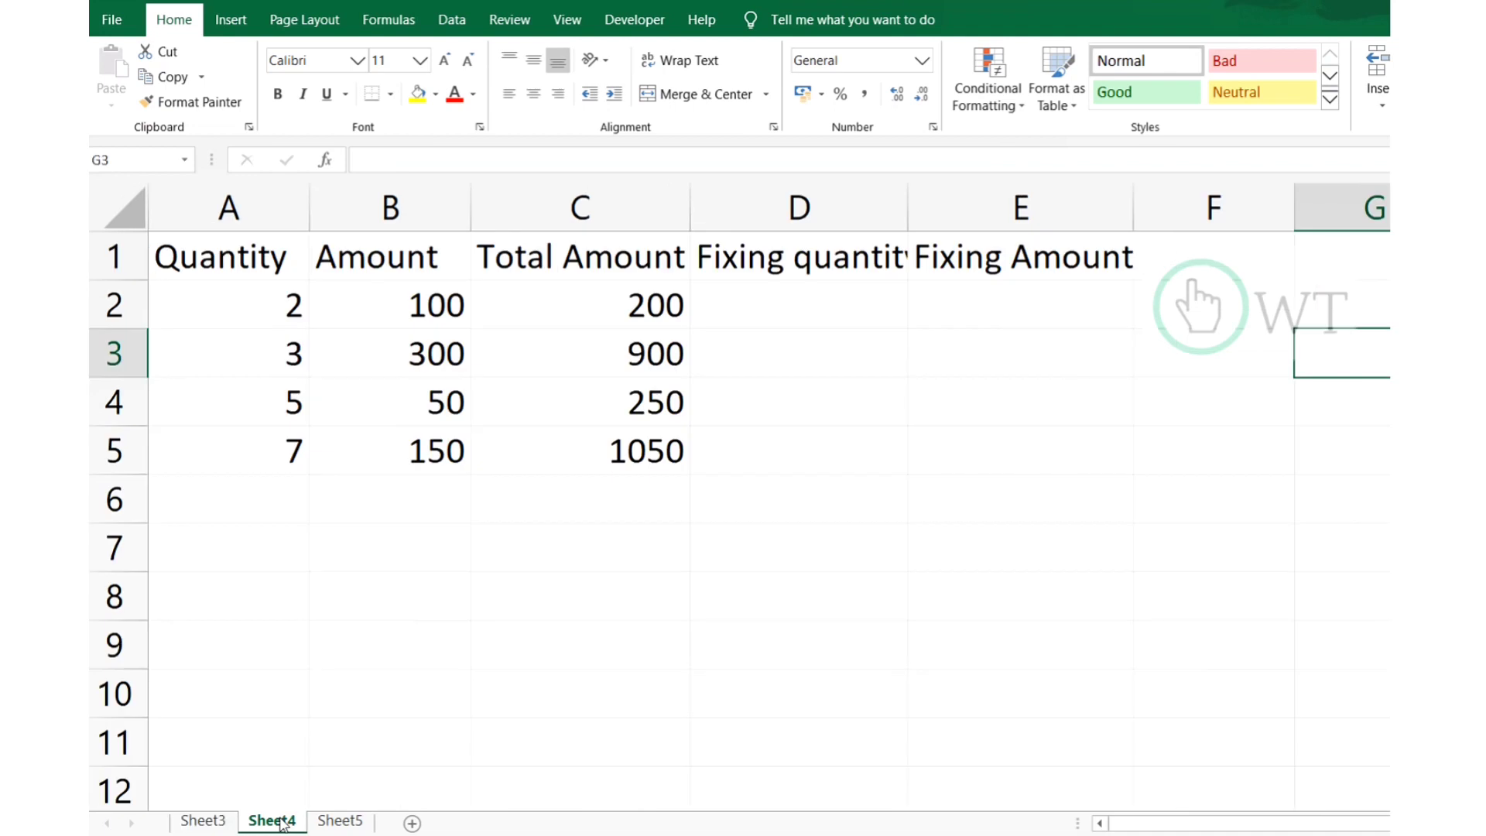
{"action": "left_click", "coordinate": [777, 289]}
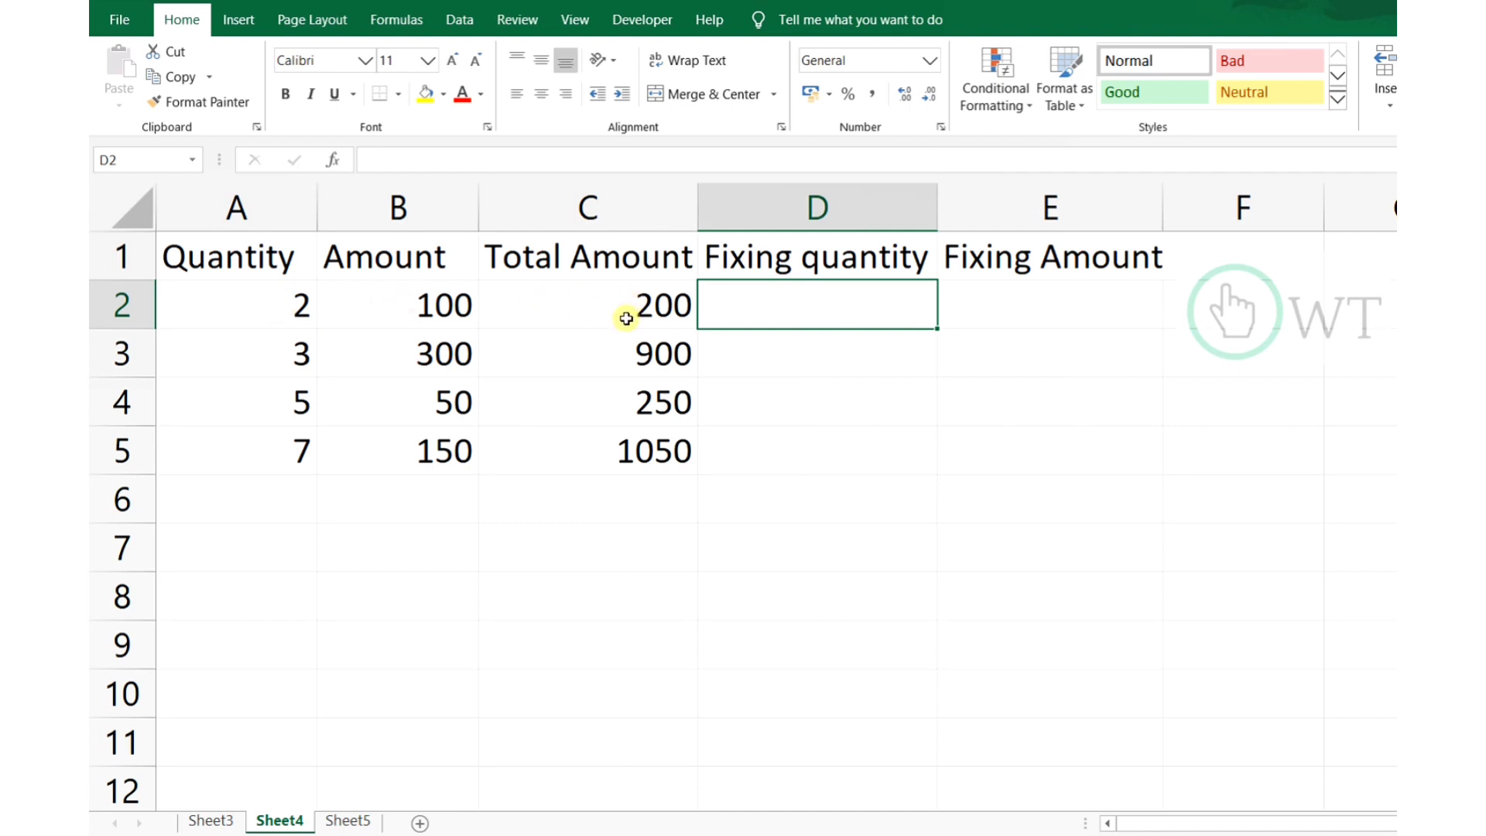
{"action": "double_click", "coordinate": [807, 313]}
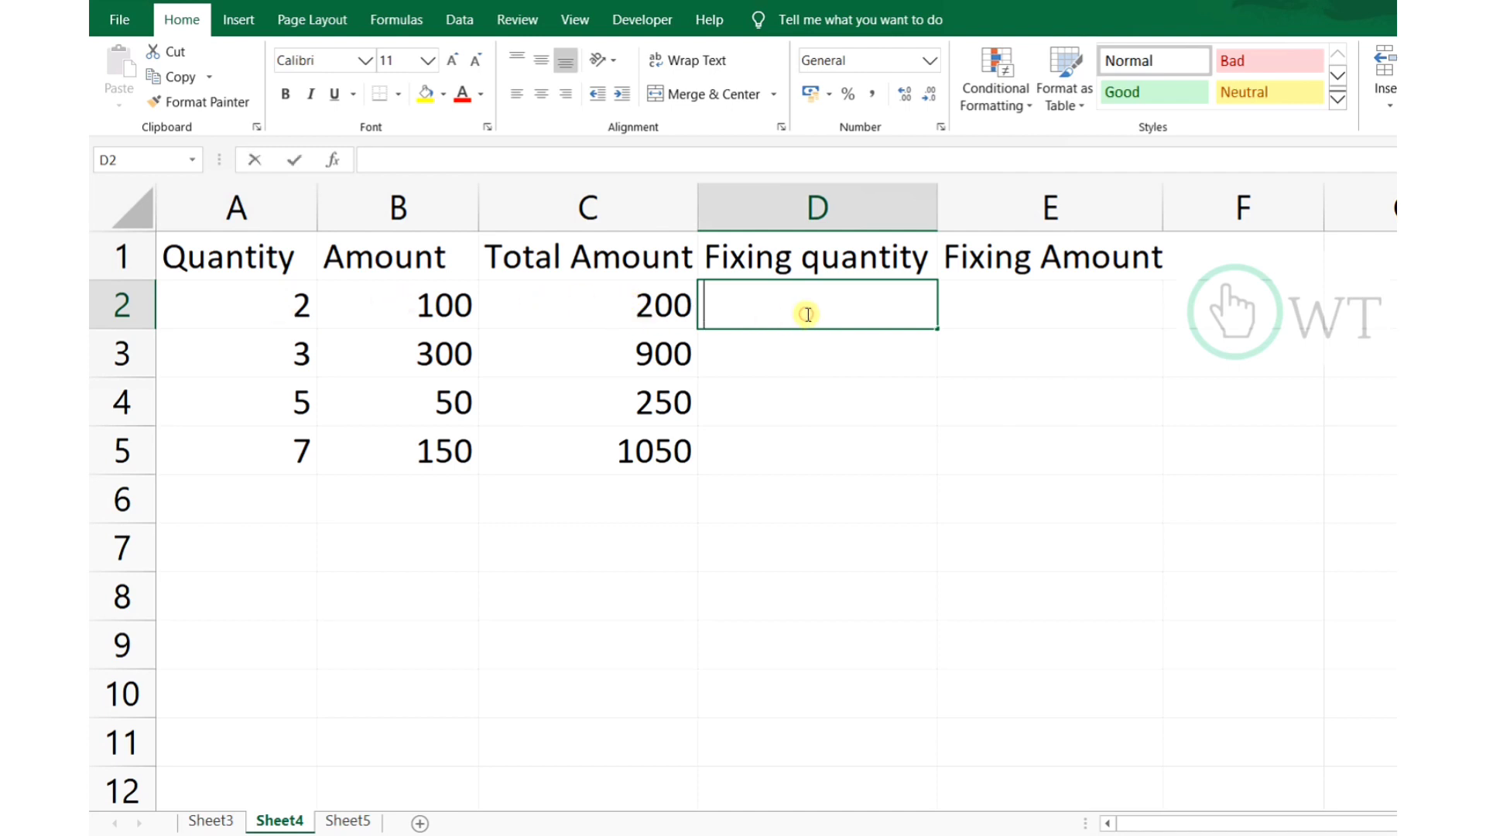
{"action": "left_click", "coordinate": [289, 309]}
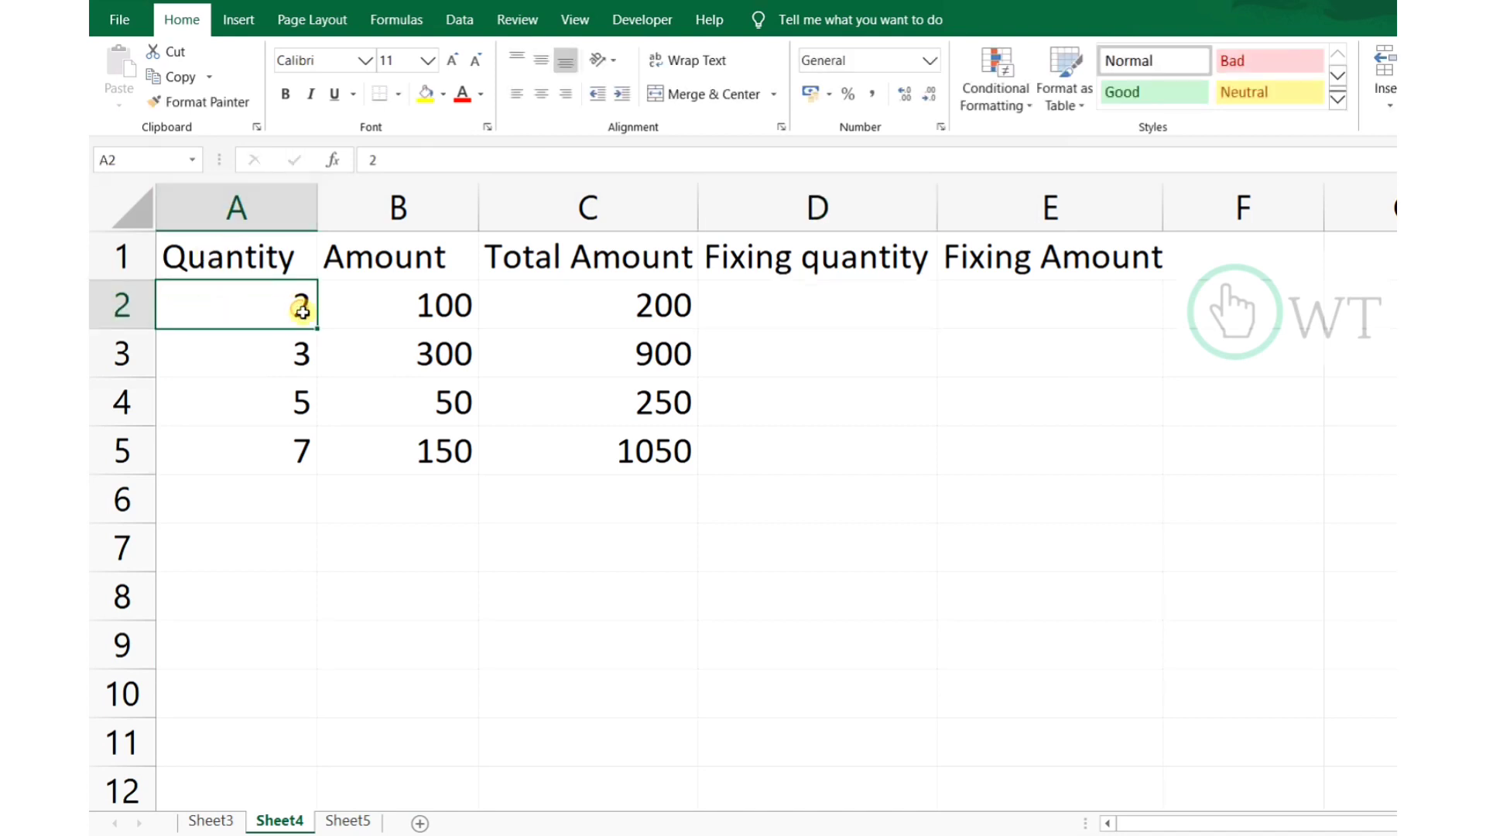
{"action": "left_click", "coordinate": [806, 315]}
{"action": "type", "text": "="}
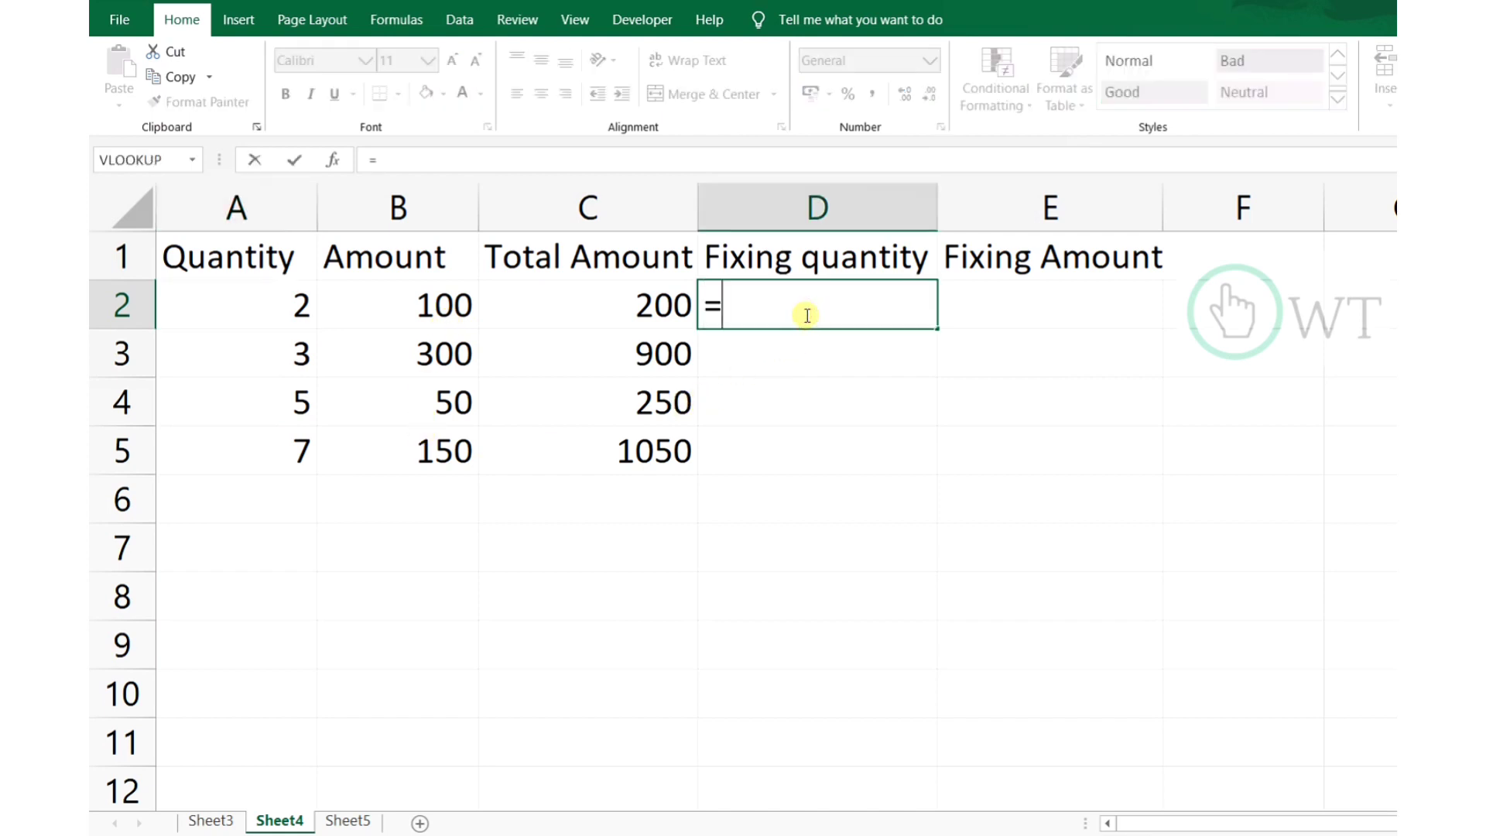
{"action": "left_click", "coordinate": [288, 302]}
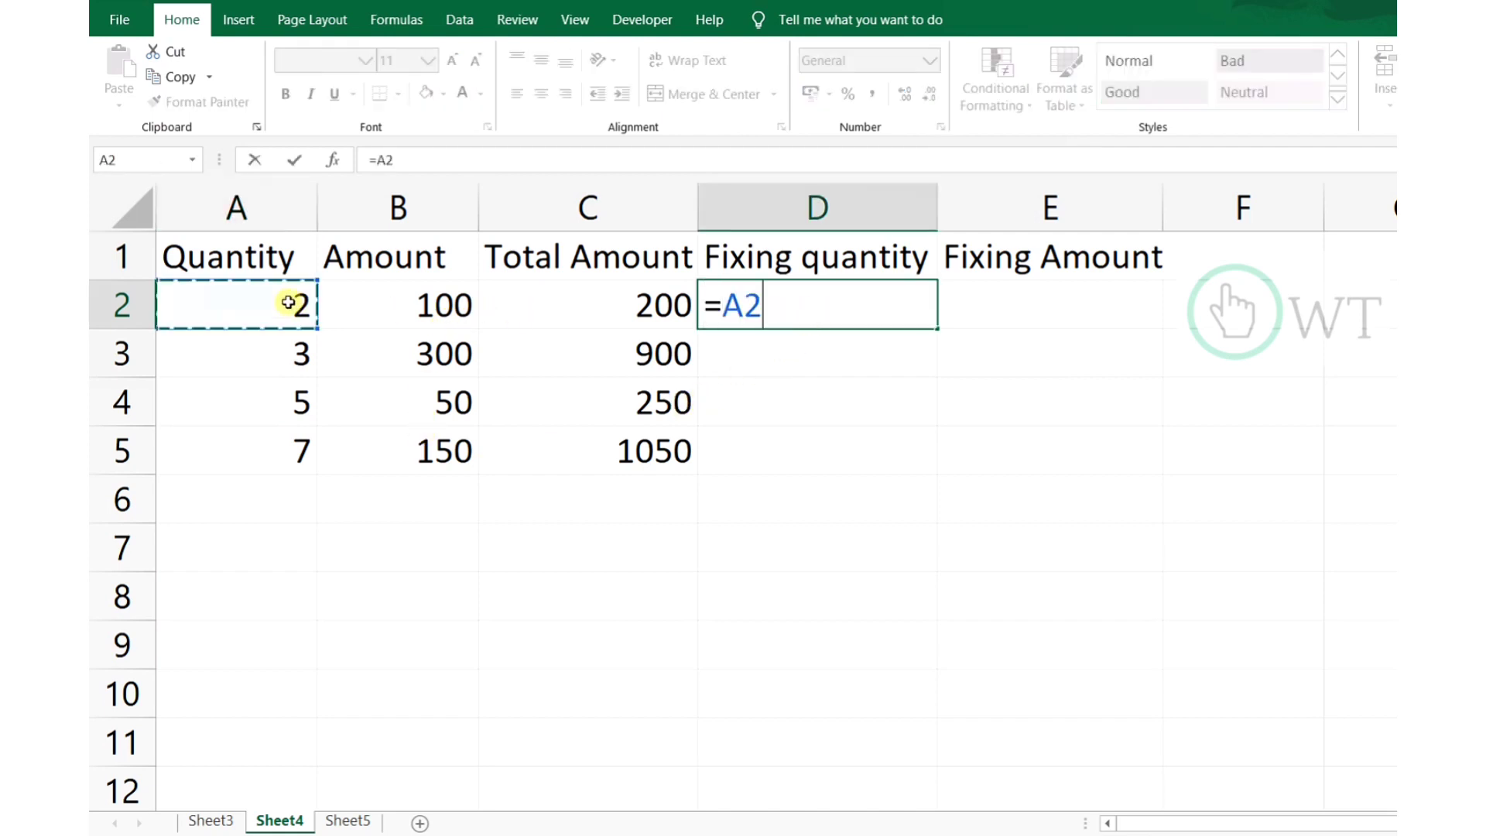
{"action": "type", "text": "*"}
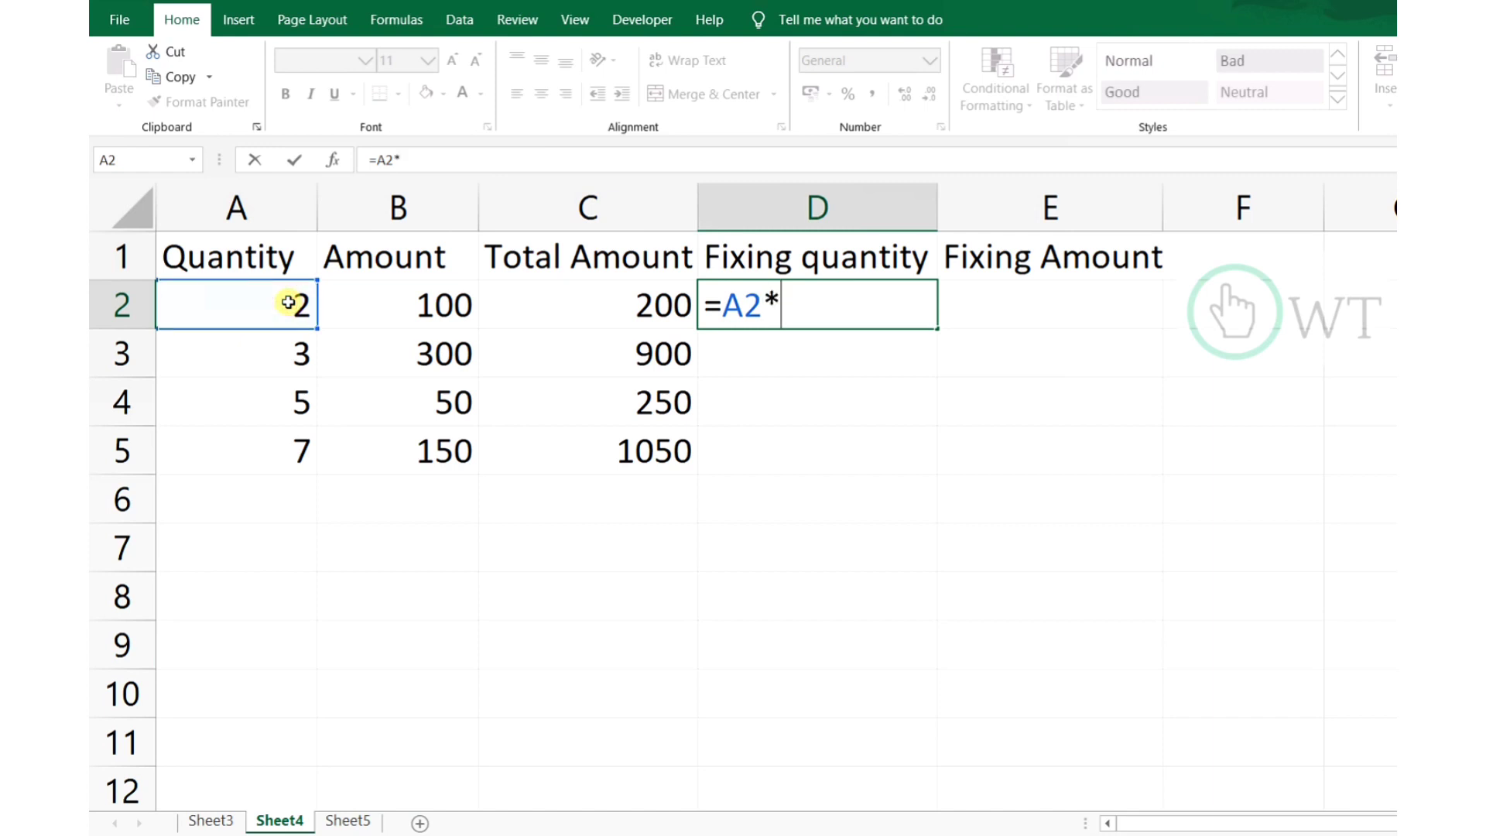
{"action": "left_click", "coordinate": [425, 294]}
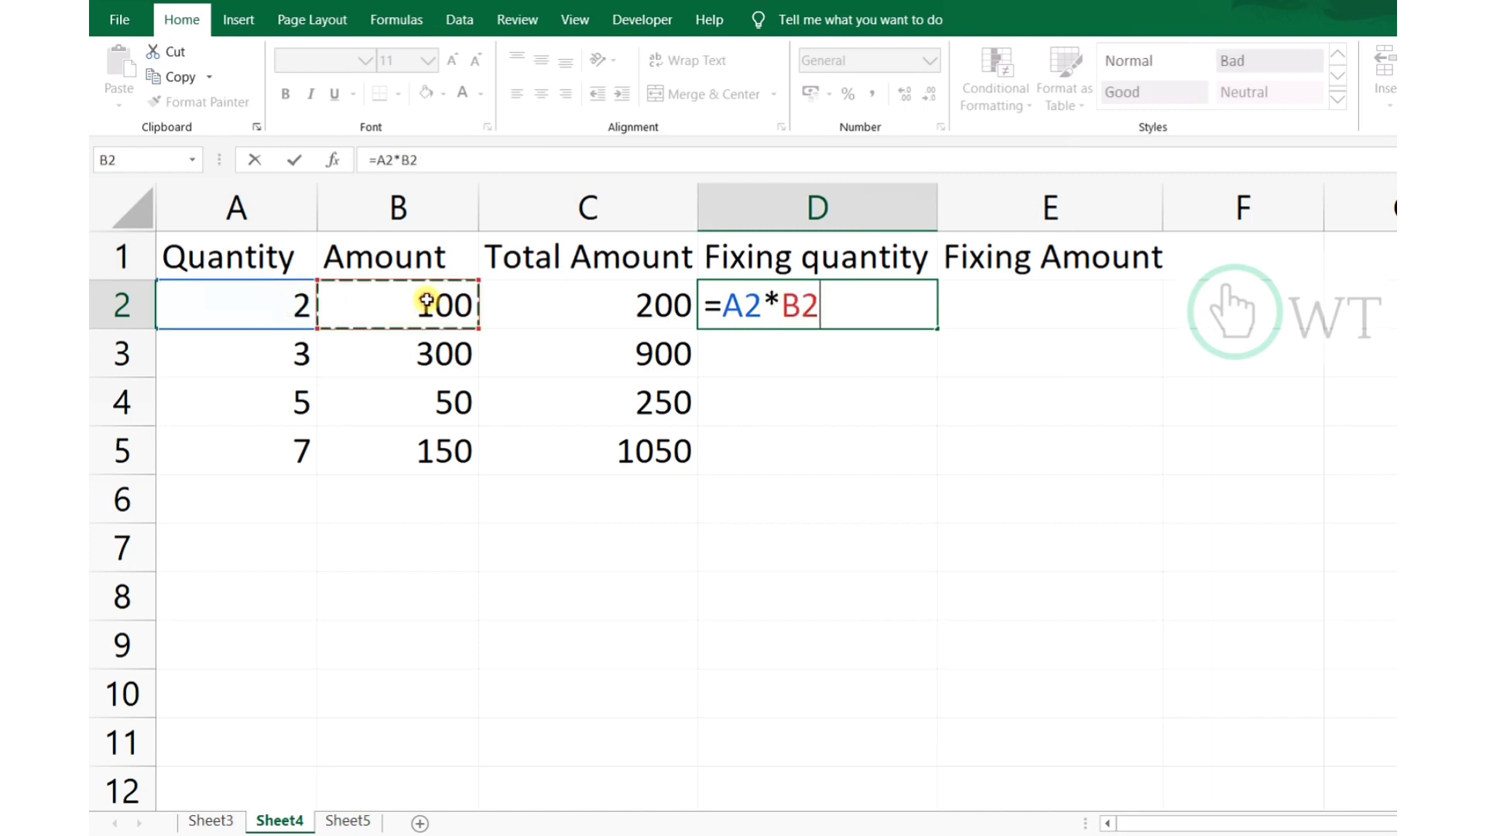
Fix the row of the quantity reference in D2 as =A$2*B2 and fill the formula down to D5.
{"action": "left_click", "coordinate": [750, 304]}
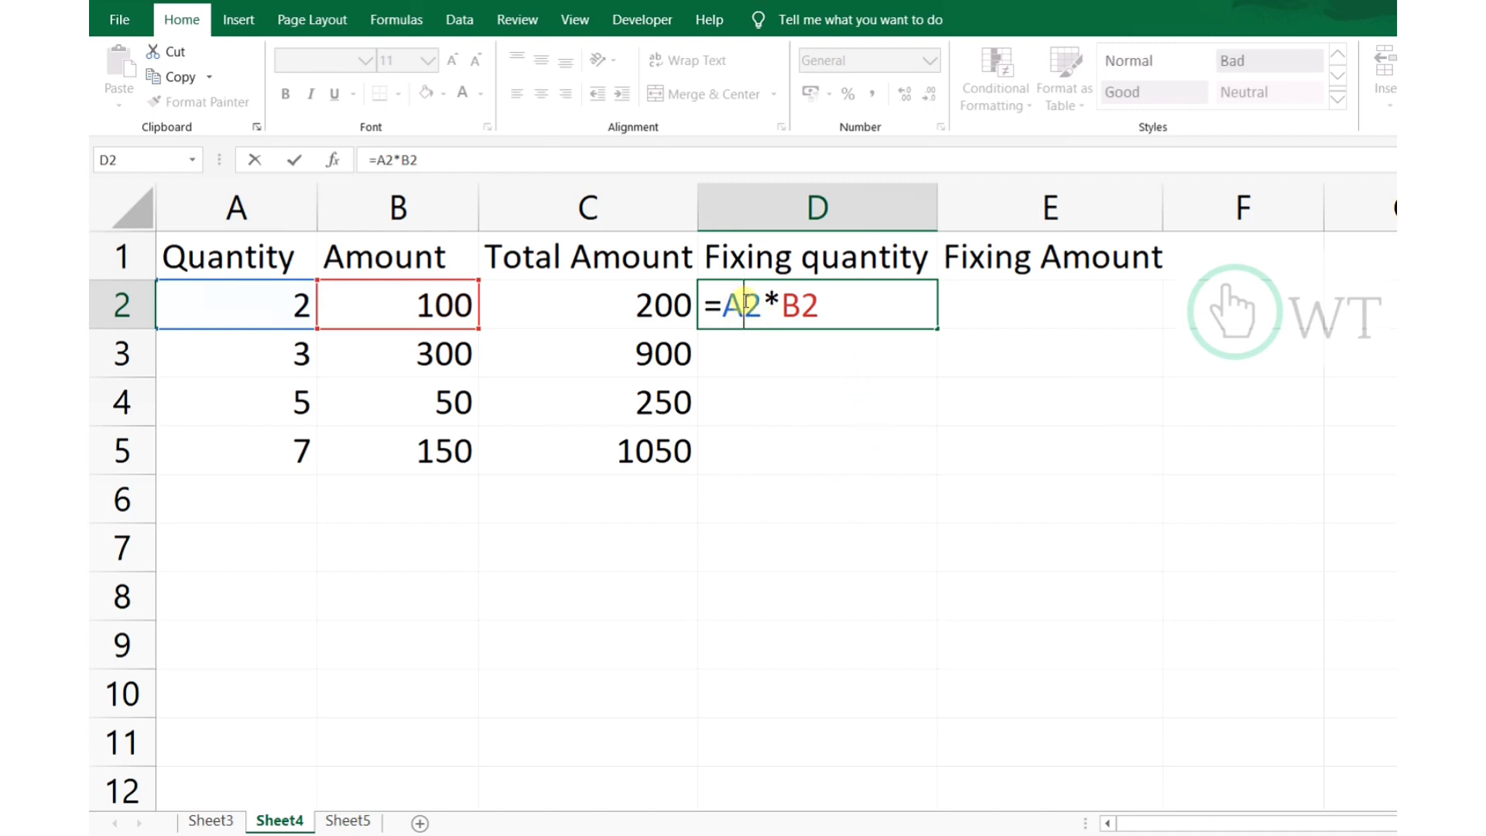
{"action": "type", "text": "$"}
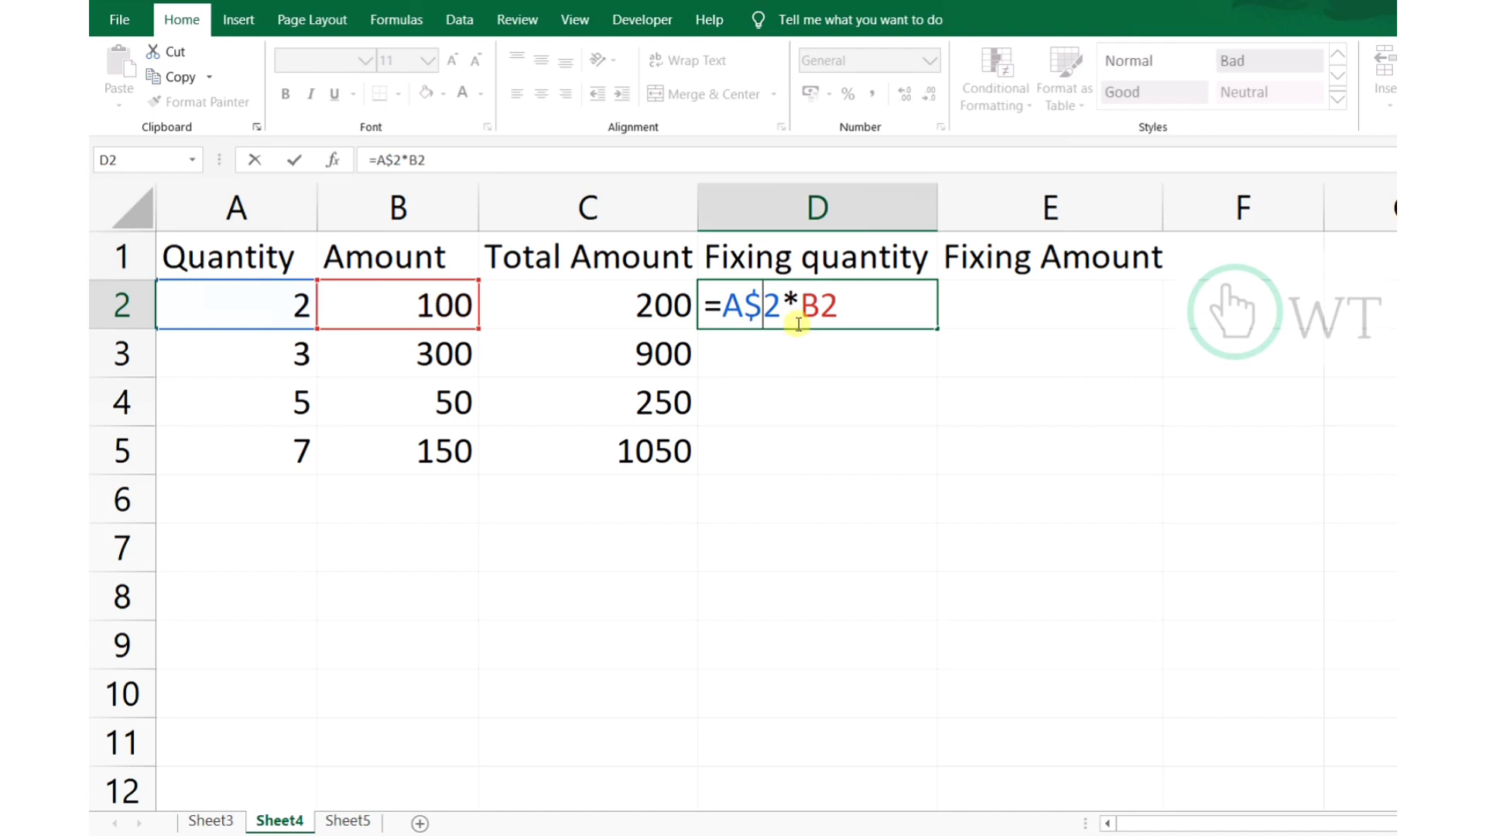
{"action": "key", "text": "Return"}
{"action": "left_click", "coordinate": [846, 303]}
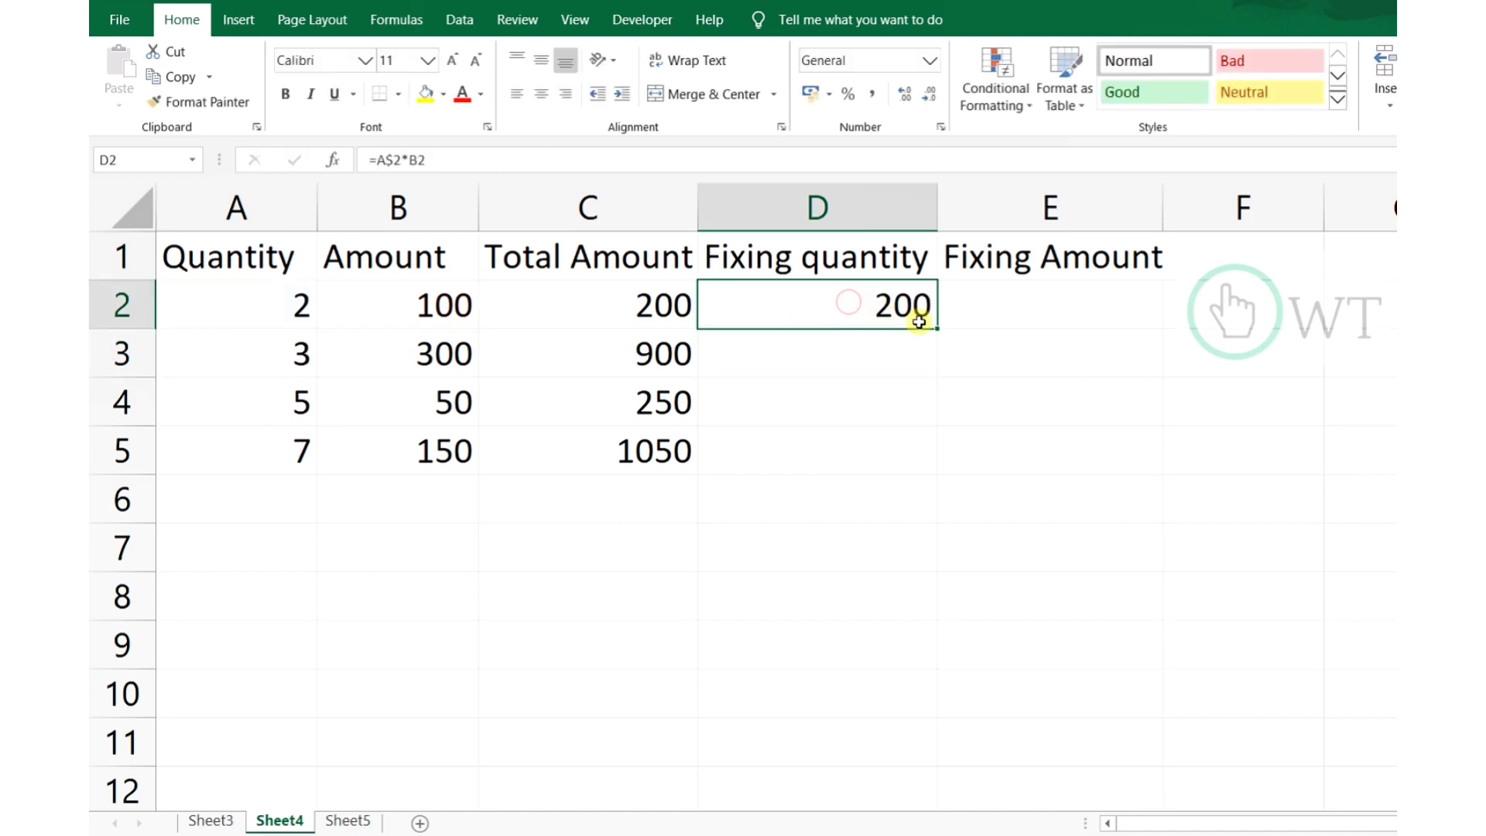
{"action": "left_click_drag", "start_coordinate": [936, 329], "coordinate": [936, 463]}
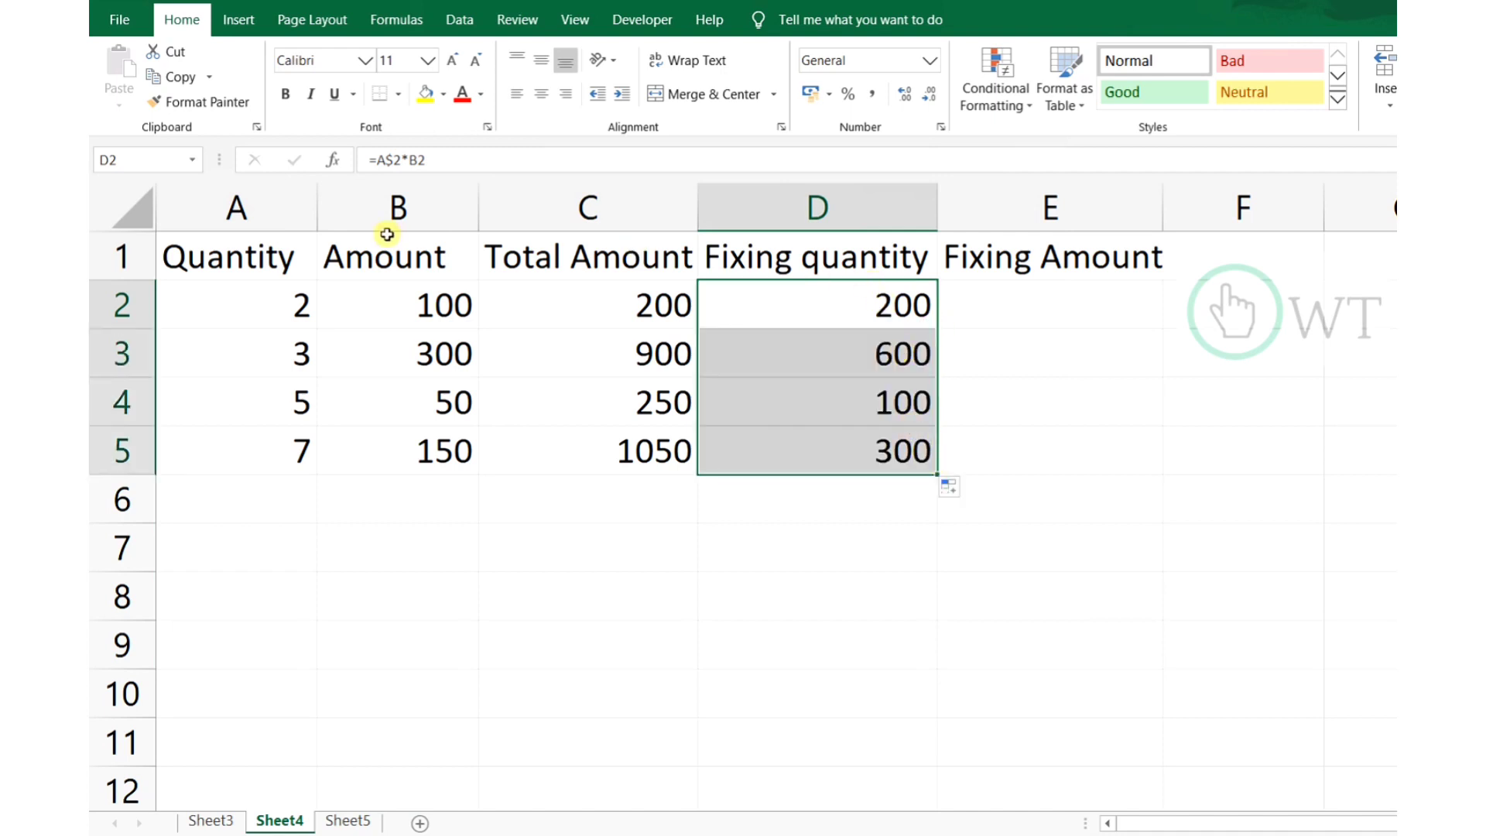
Examine the Fixing quantity formulas and their source cells, comparing them with the row-fixed formula in F7 on Sheet3.
{"action": "left_click", "coordinate": [259, 289]}
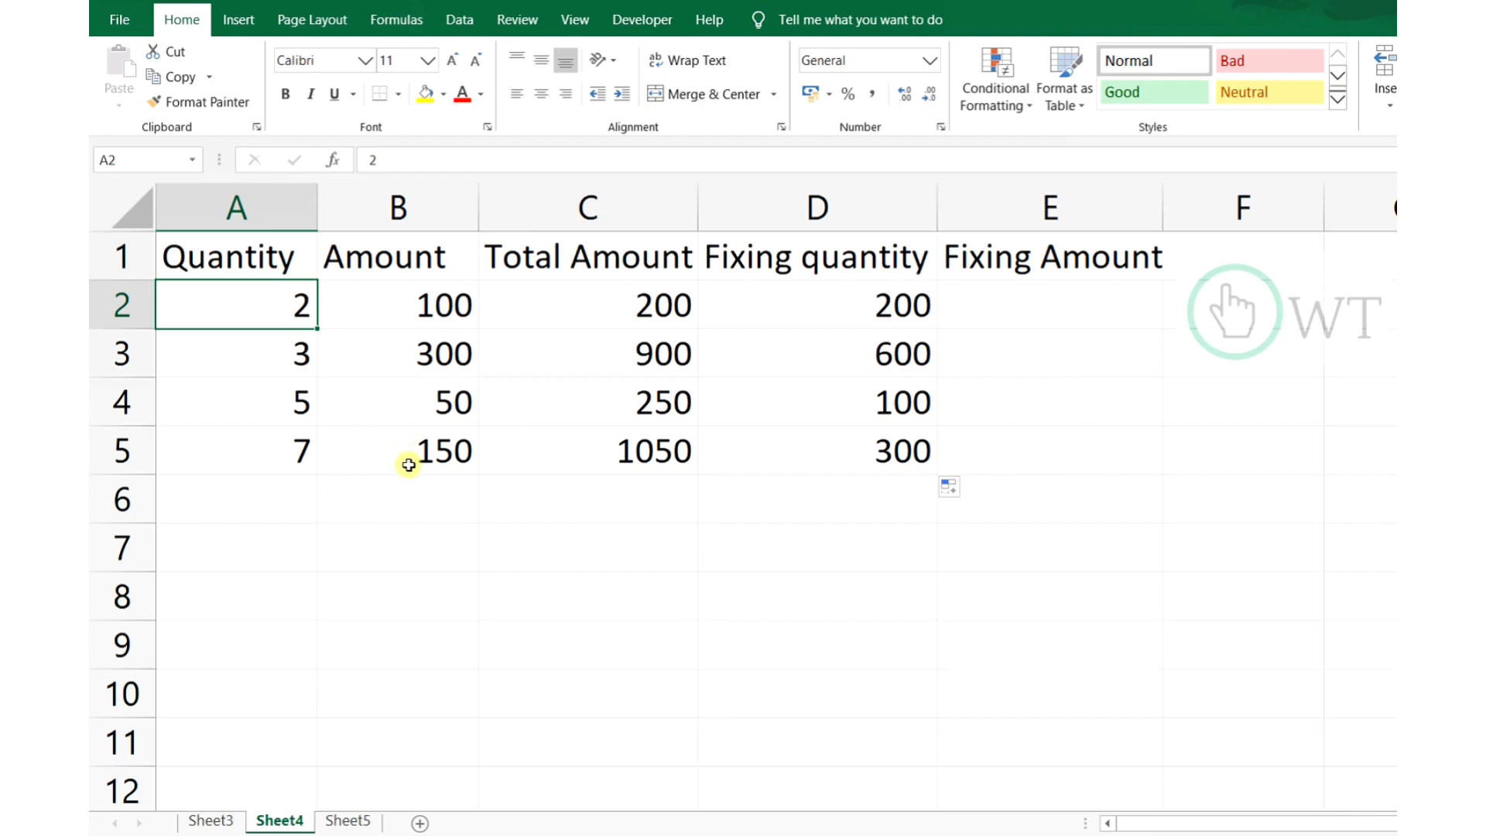
{"action": "left_click", "coordinate": [819, 322]}
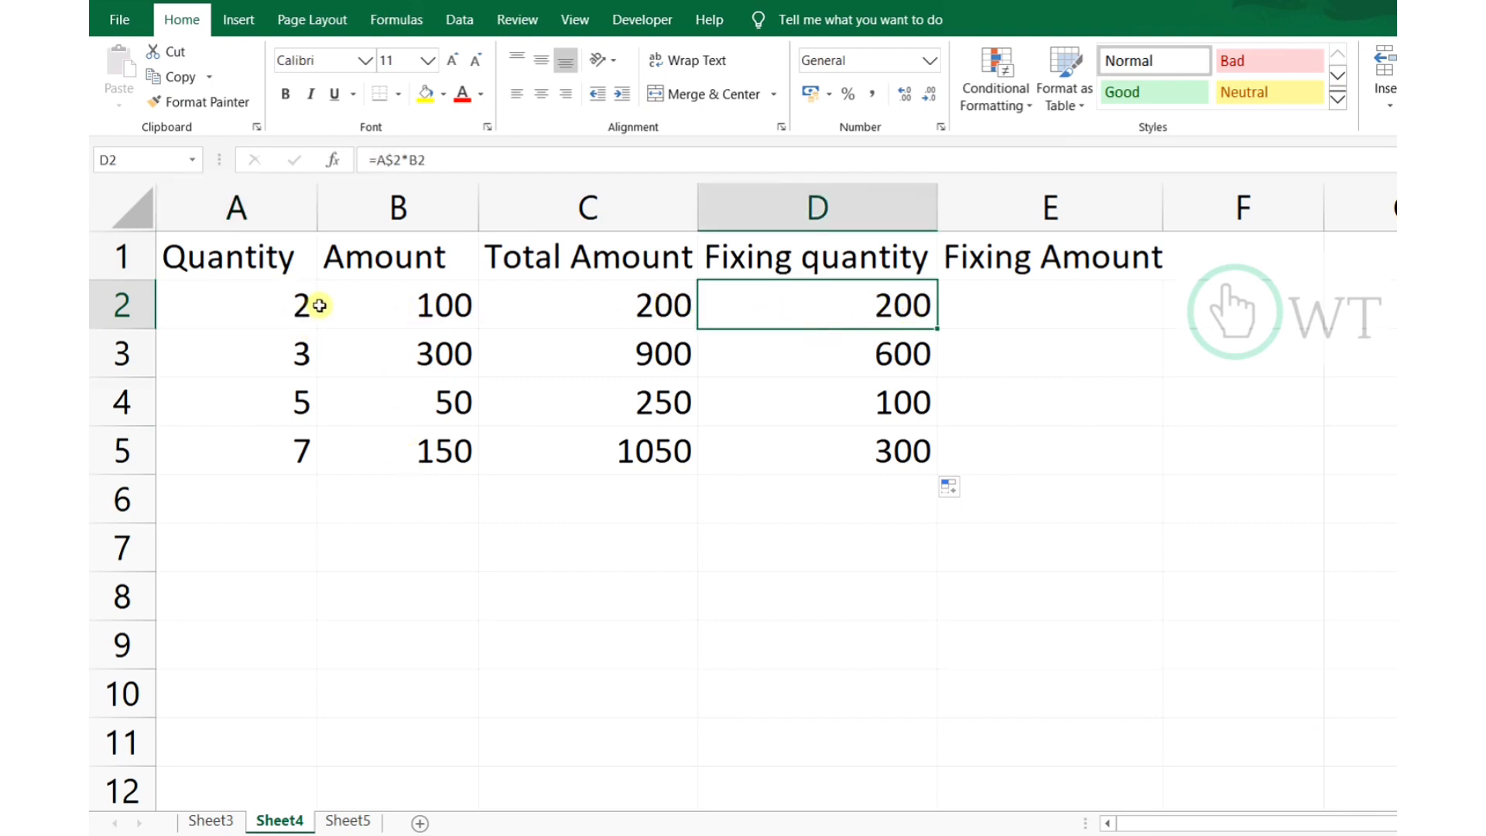
{"action": "left_click", "coordinate": [408, 350]}
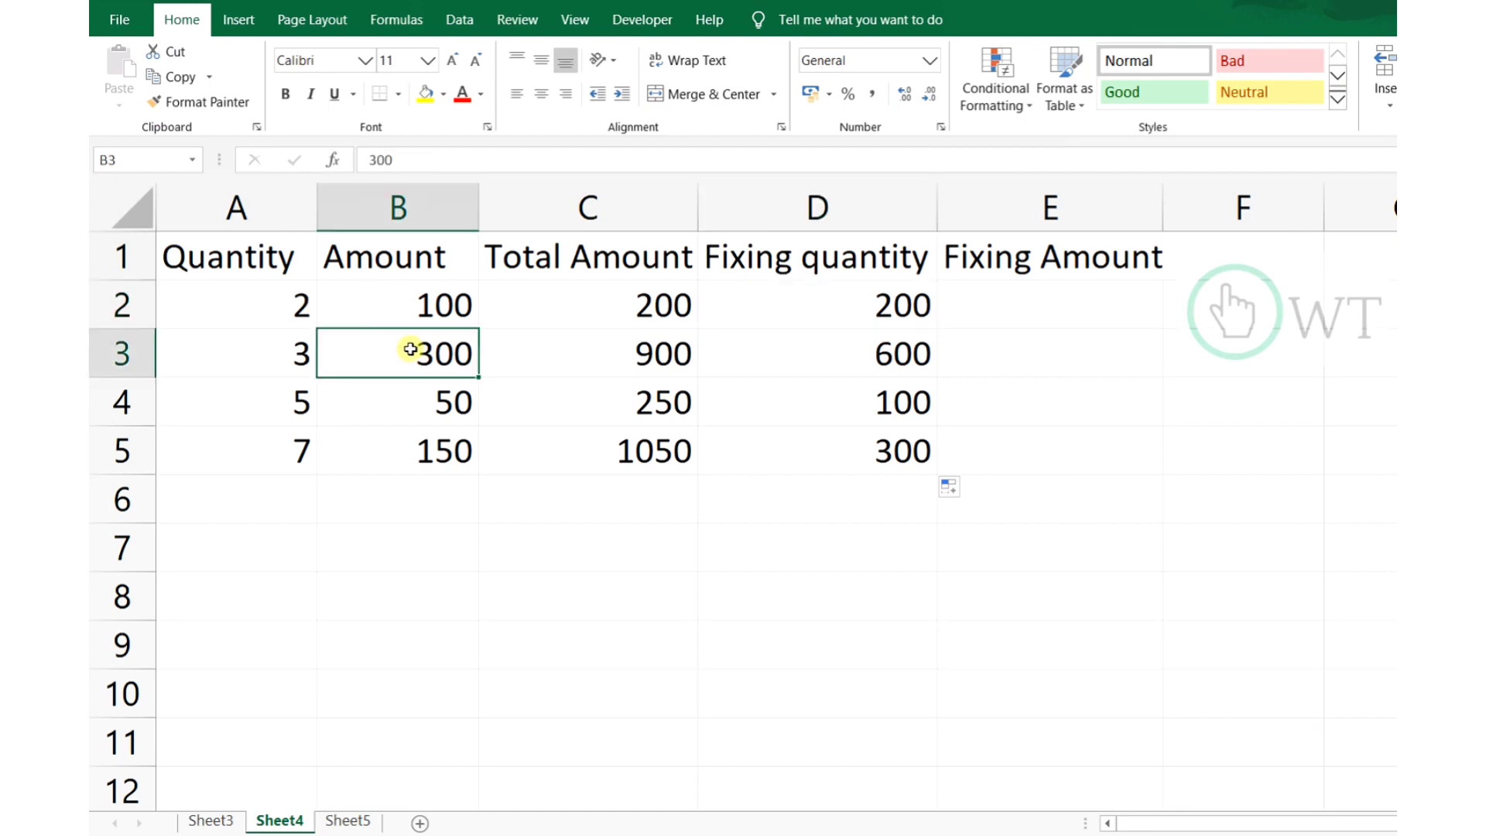
{"action": "left_click", "coordinate": [906, 349]}
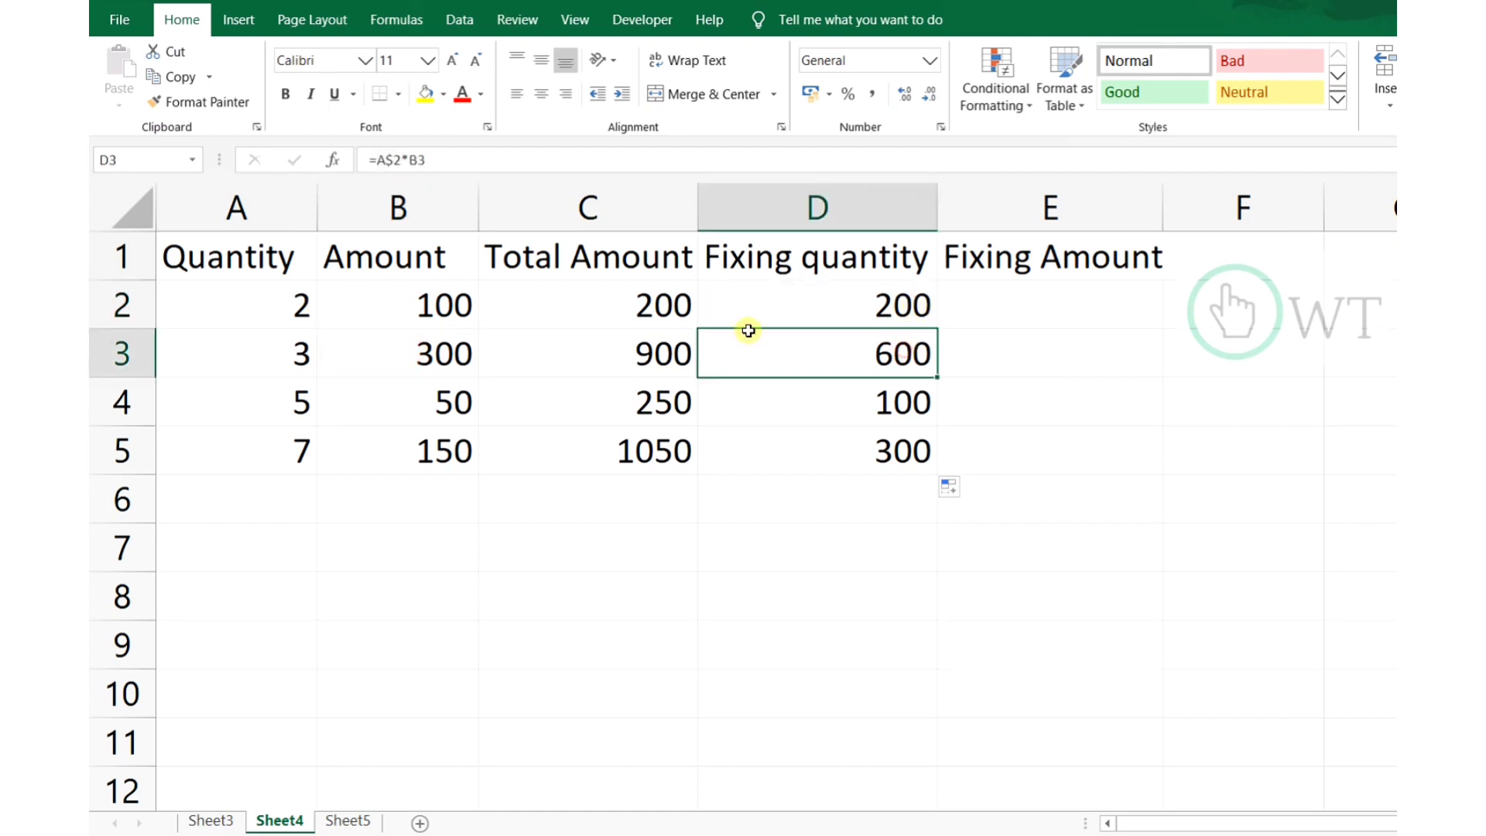
{"action": "left_click", "coordinate": [889, 404]}
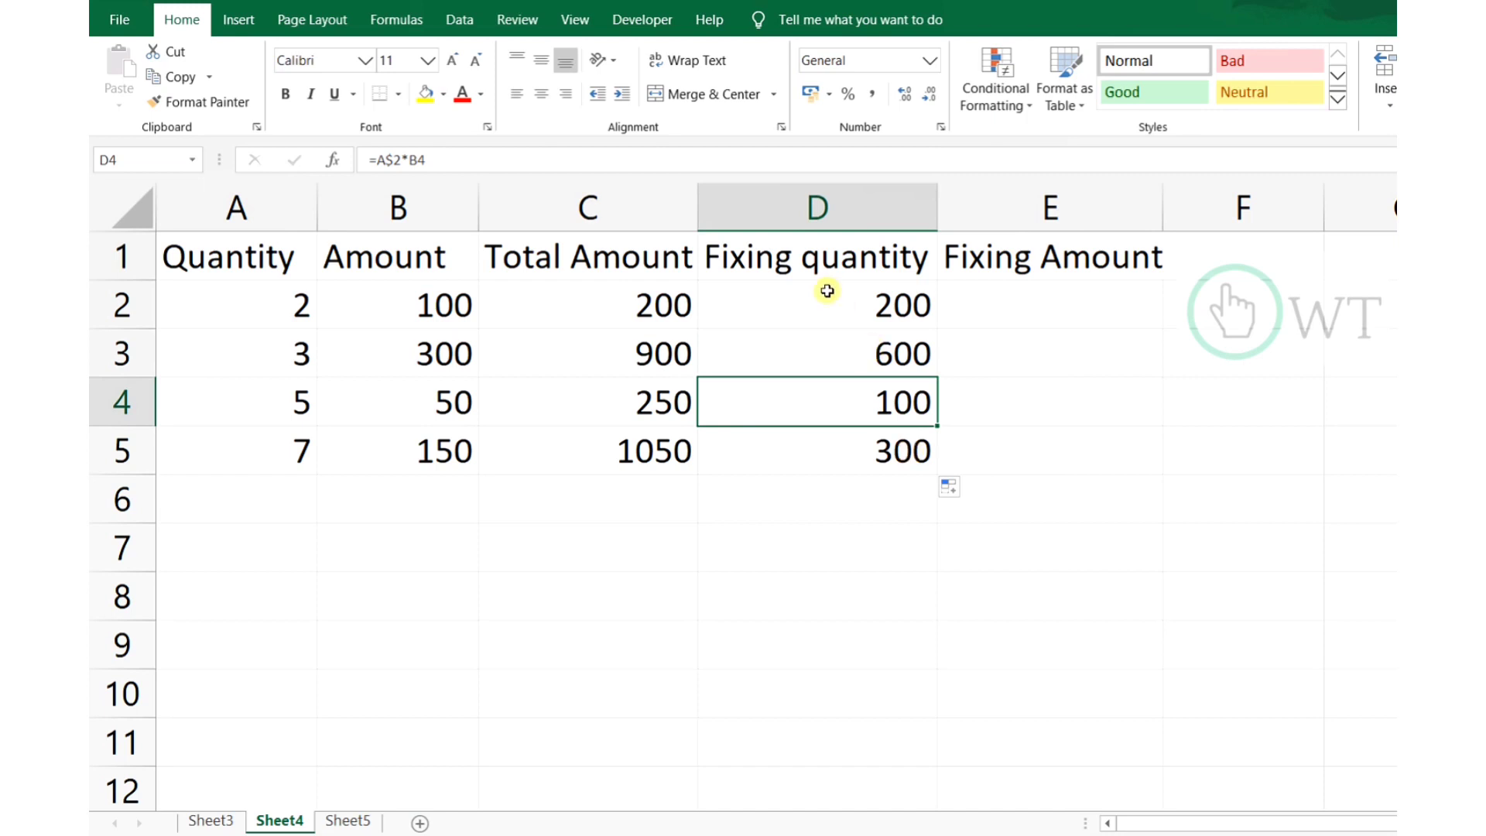
{"action": "left_click", "coordinate": [296, 305]}
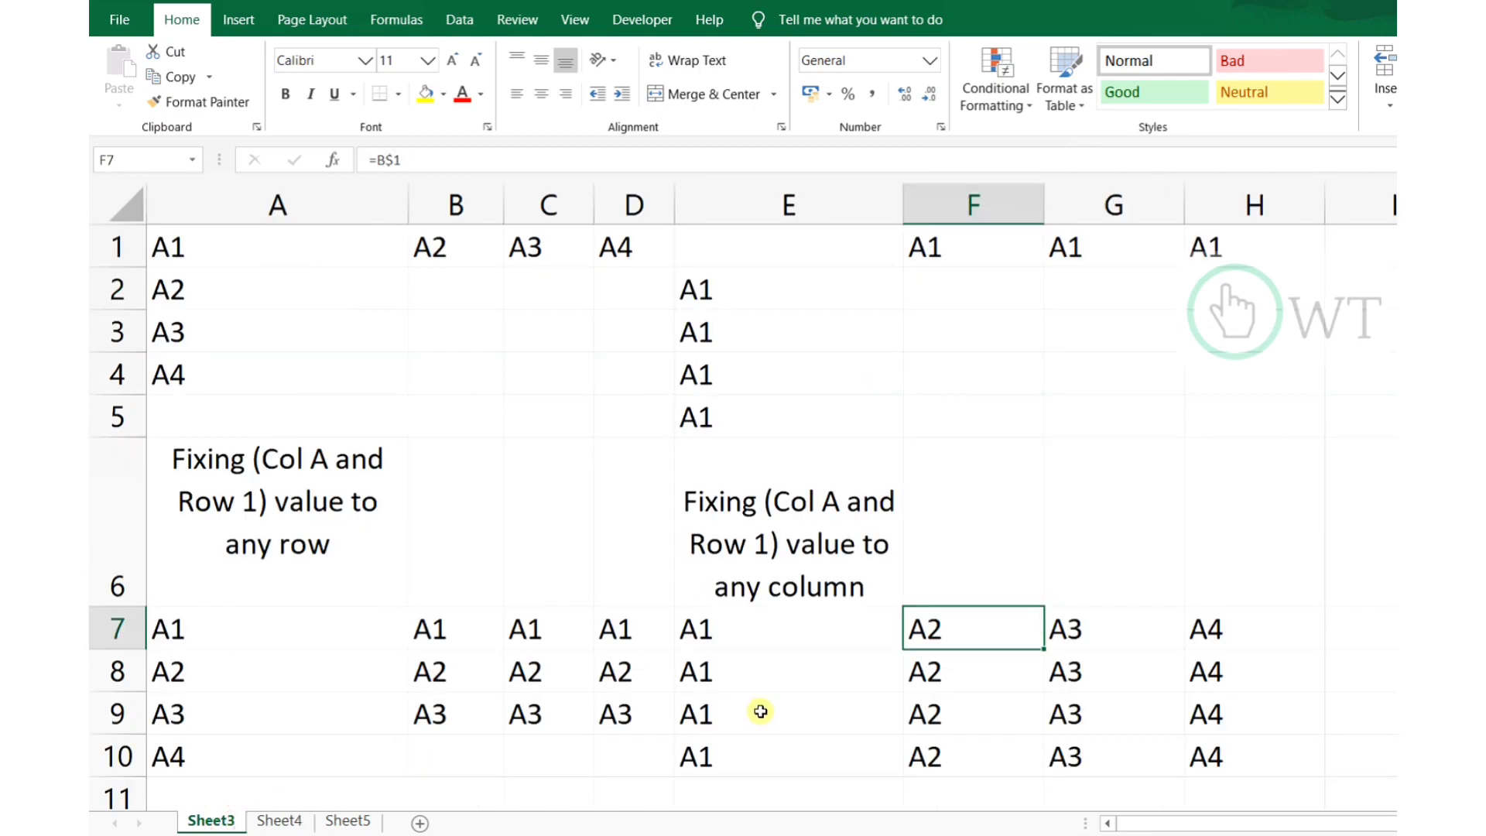
{"action": "double_click", "coordinate": [937, 627]}
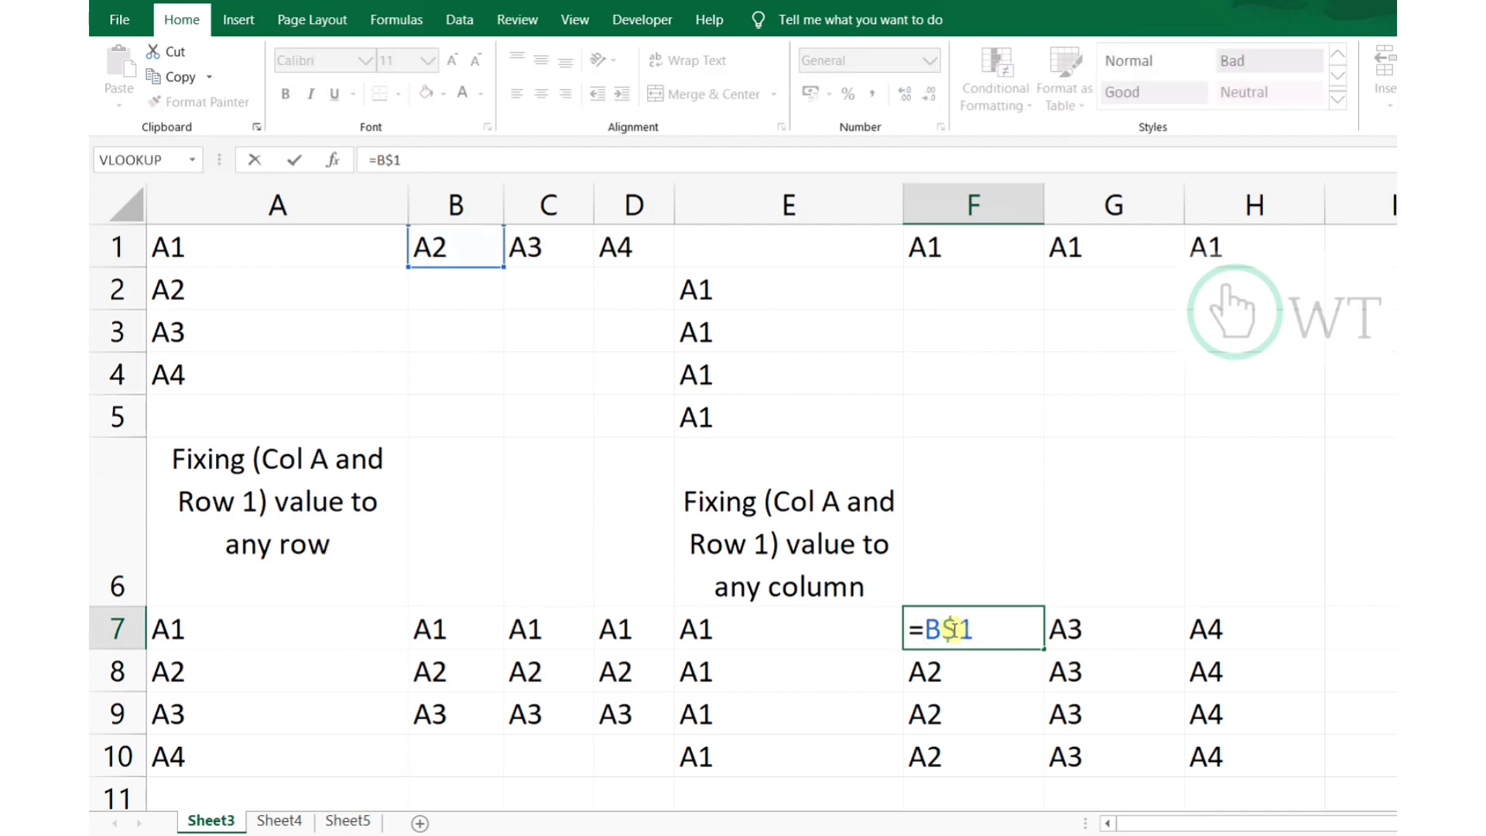
{"action": "key", "text": "Escape"}
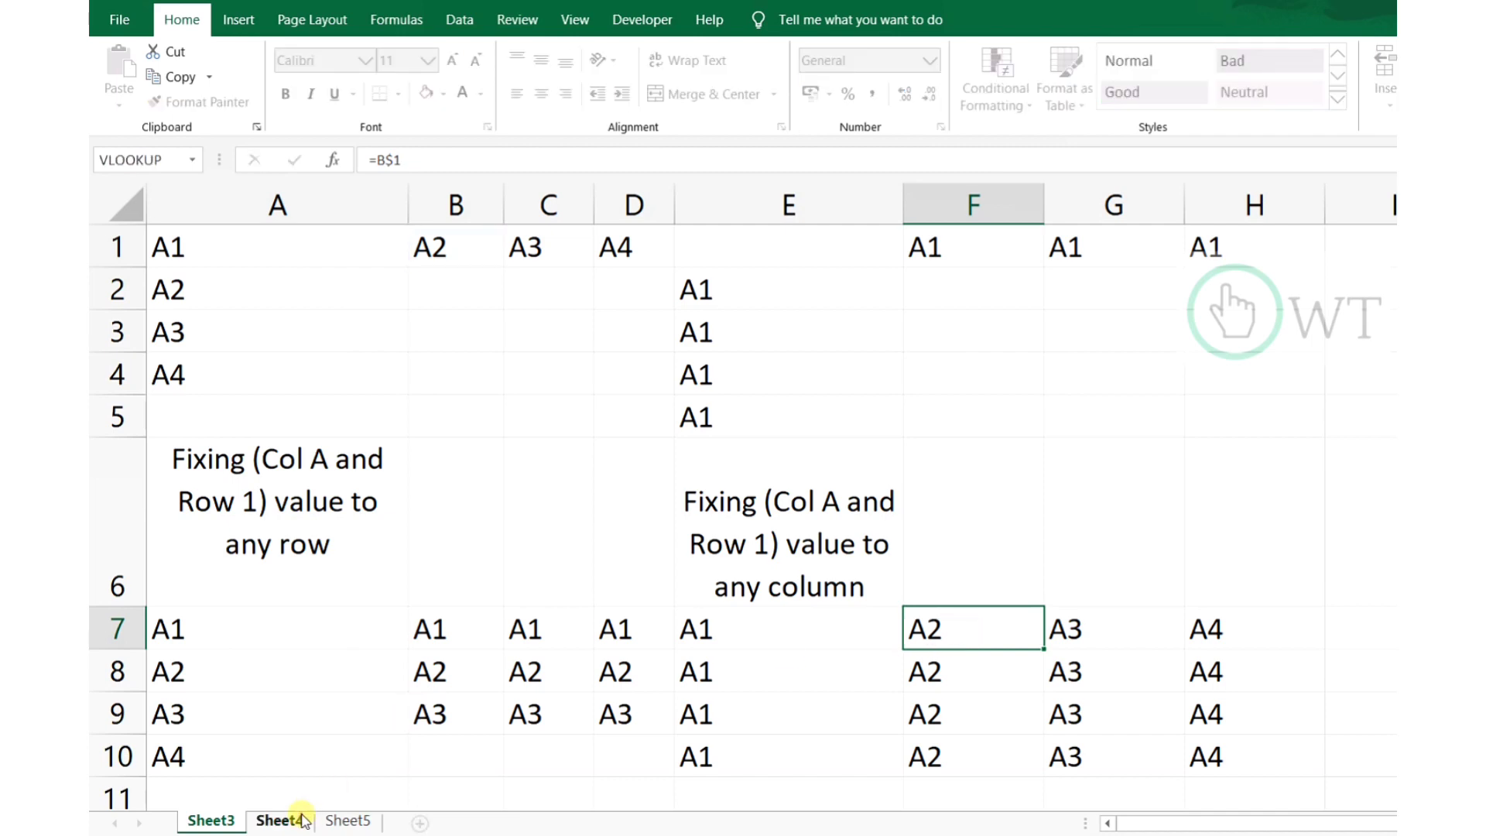
{"action": "left_click", "coordinate": [299, 819]}
{"action": "left_click", "coordinate": [920, 292]}
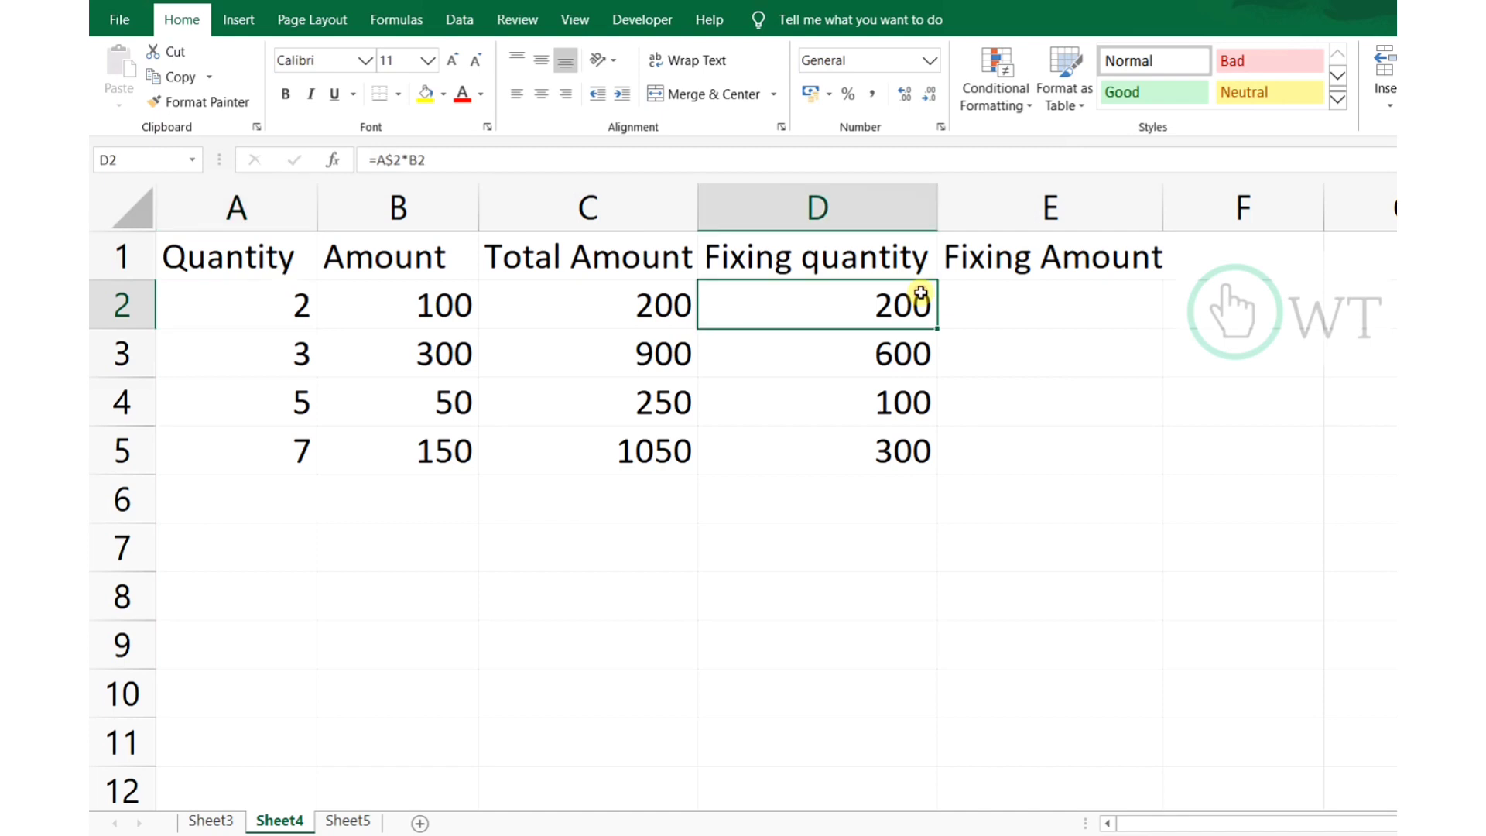
Build the formula =A2*B2 in cell E2 of the Fixing Amount column.
{"action": "left_click", "coordinate": [1029, 322]}
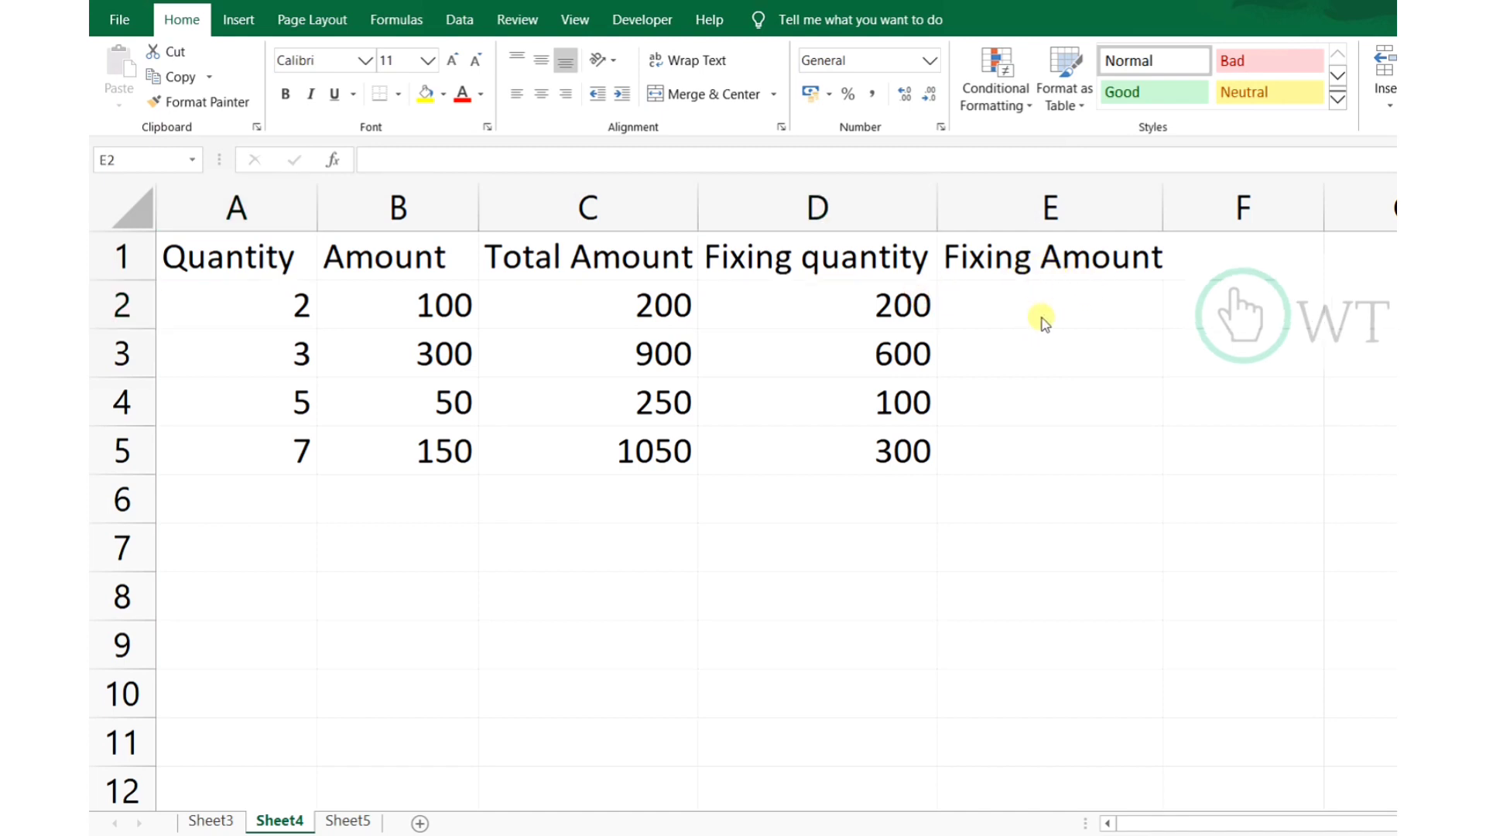
{"action": "double_click", "coordinate": [421, 315]}
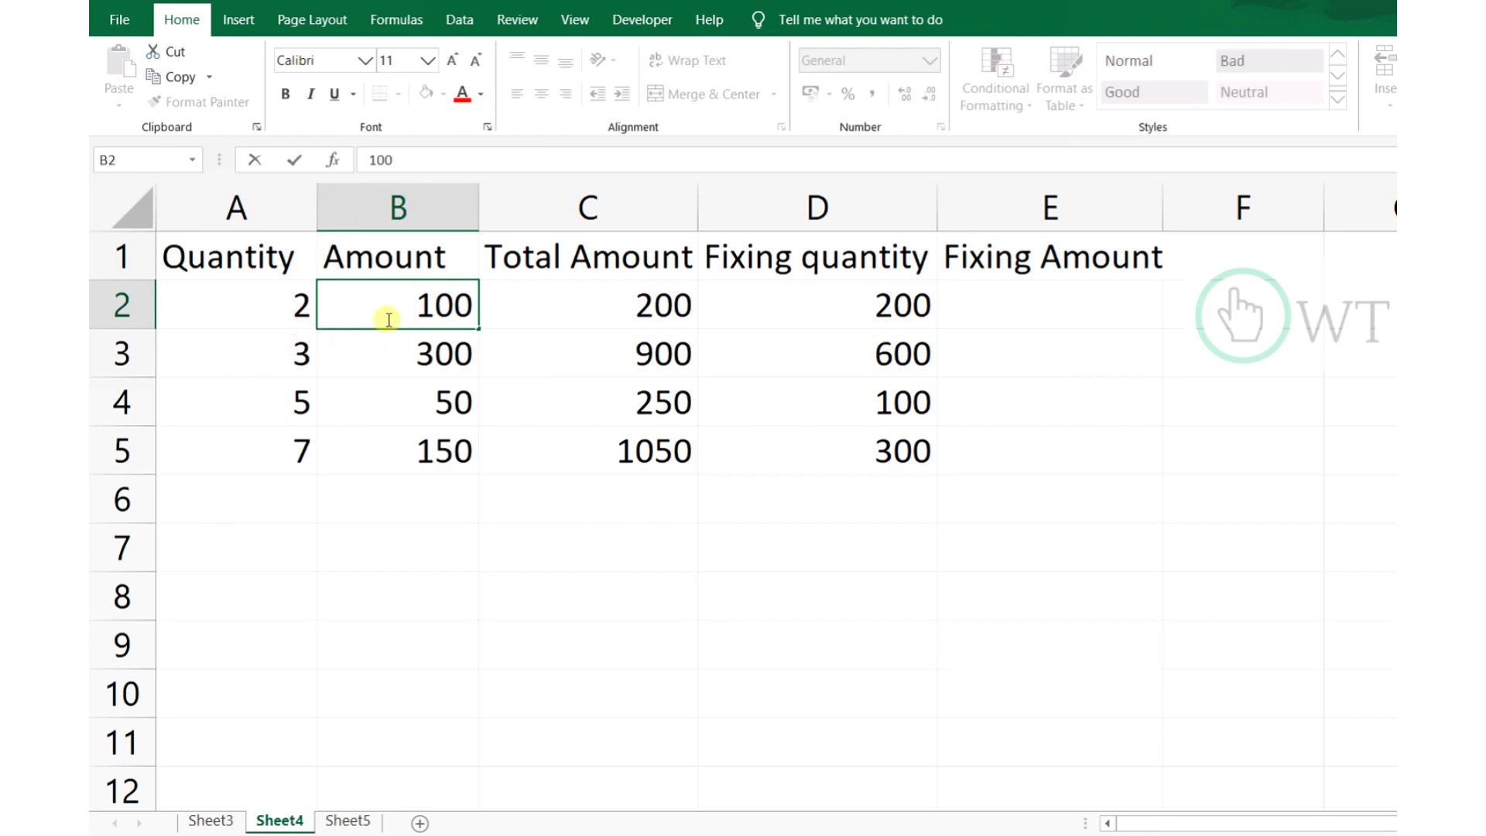
{"action": "left_click", "coordinate": [1010, 310]}
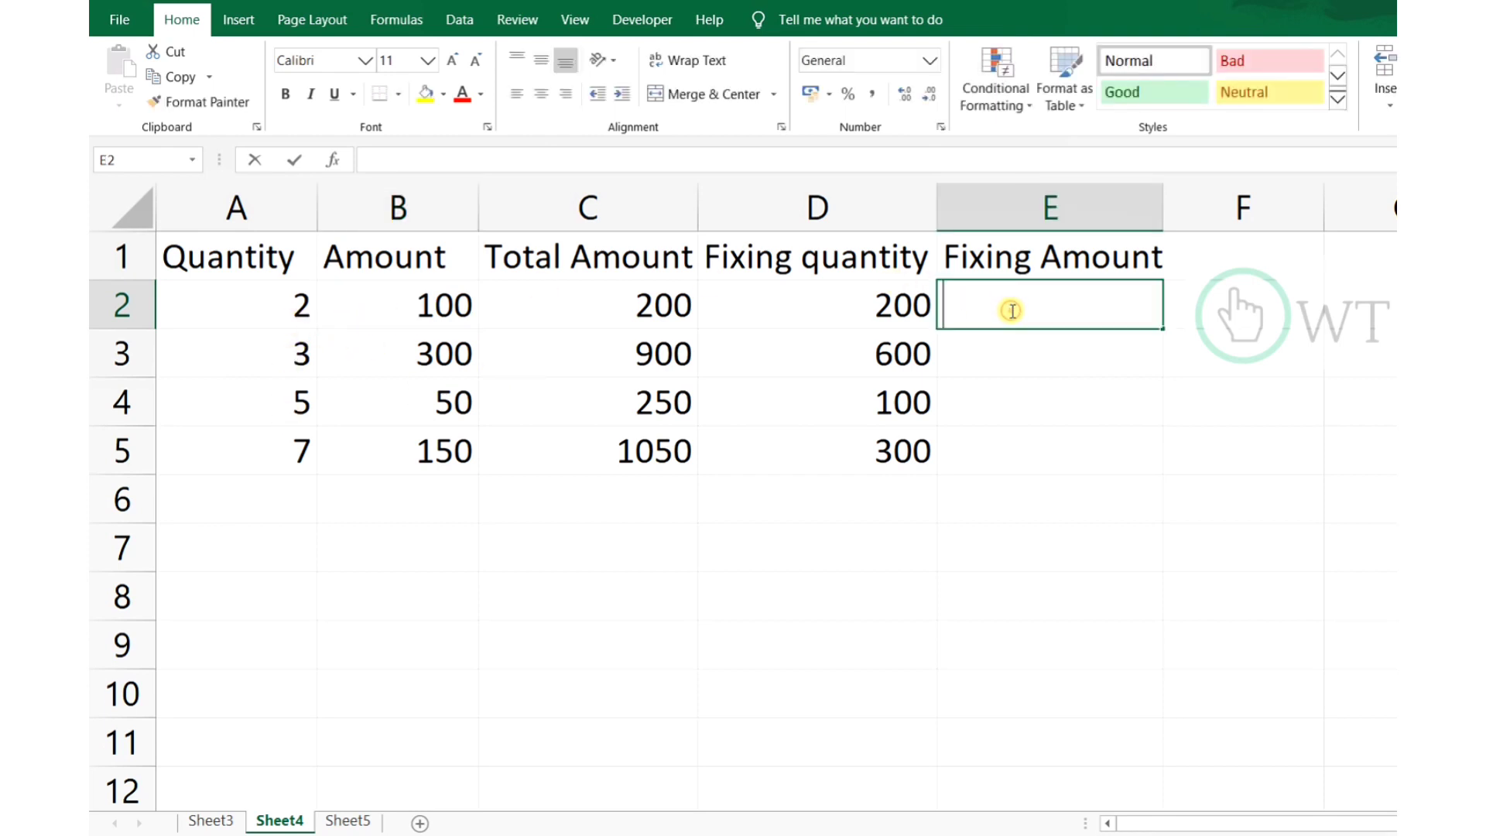
{"action": "type", "text": "="}
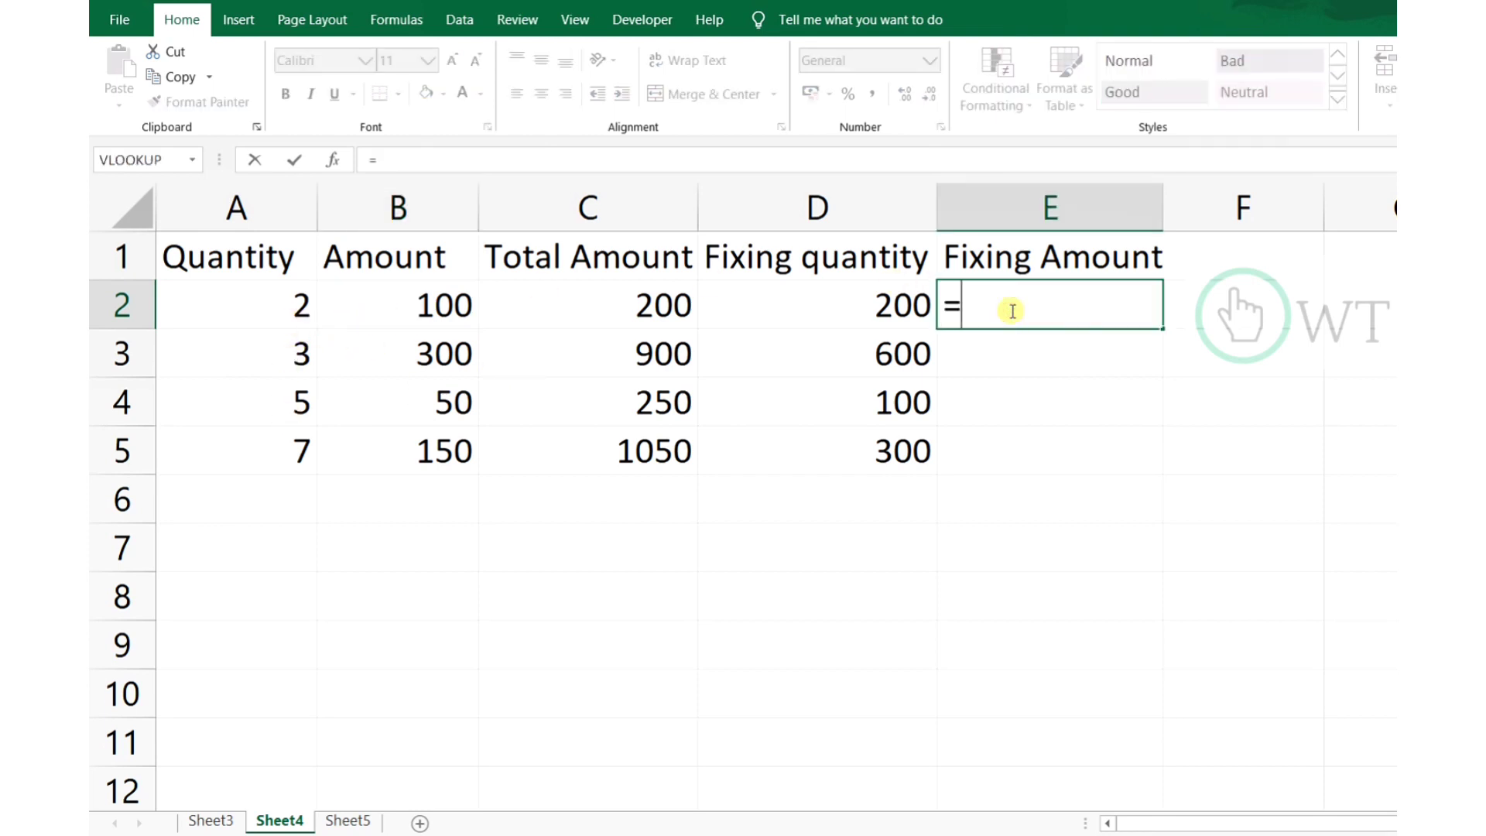
{"action": "left_click", "coordinate": [302, 304]}
{"action": "type", "text": "*"}
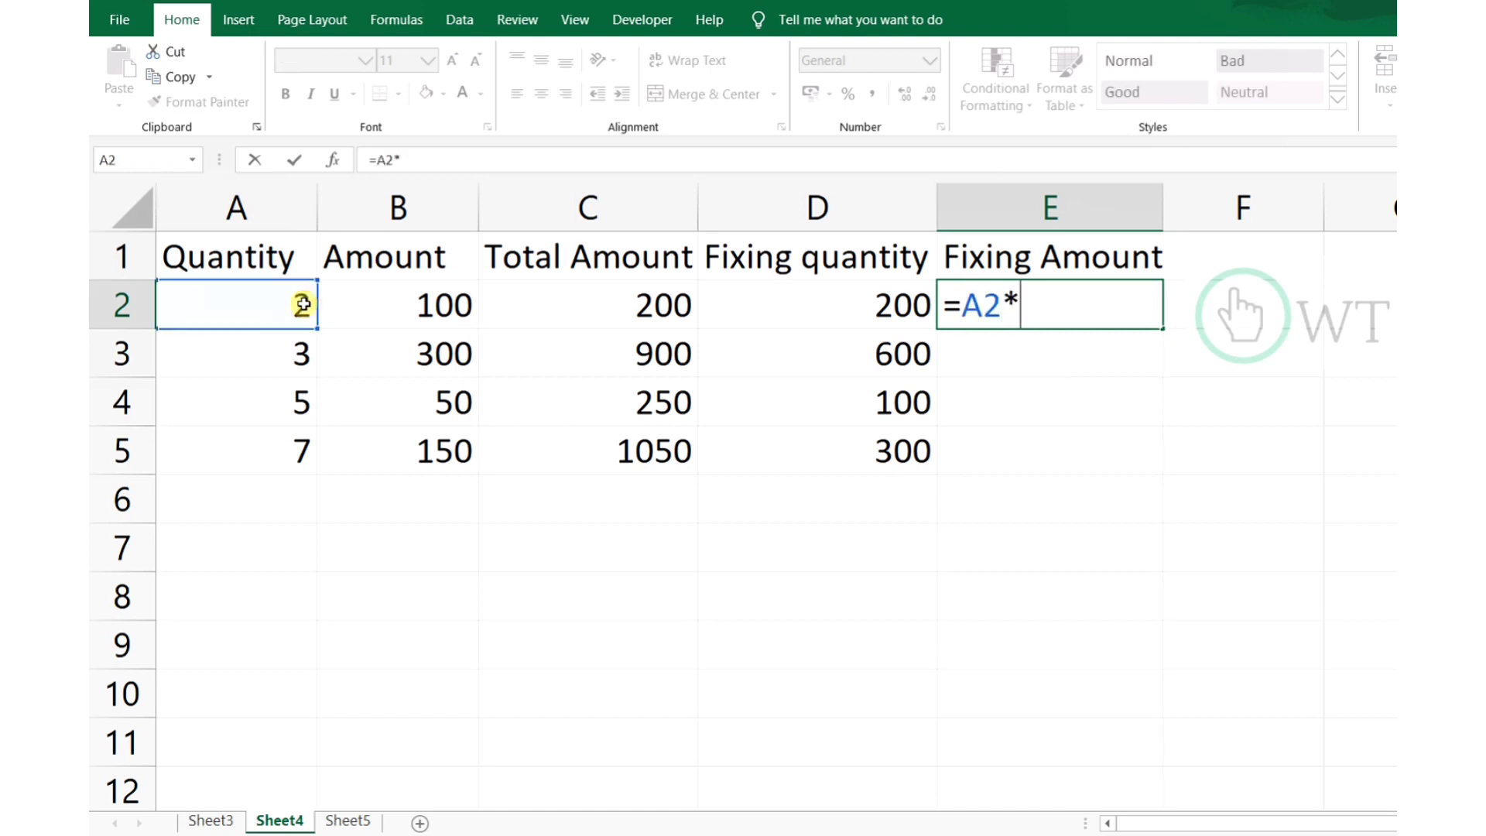
{"action": "left_click", "coordinate": [395, 294]}
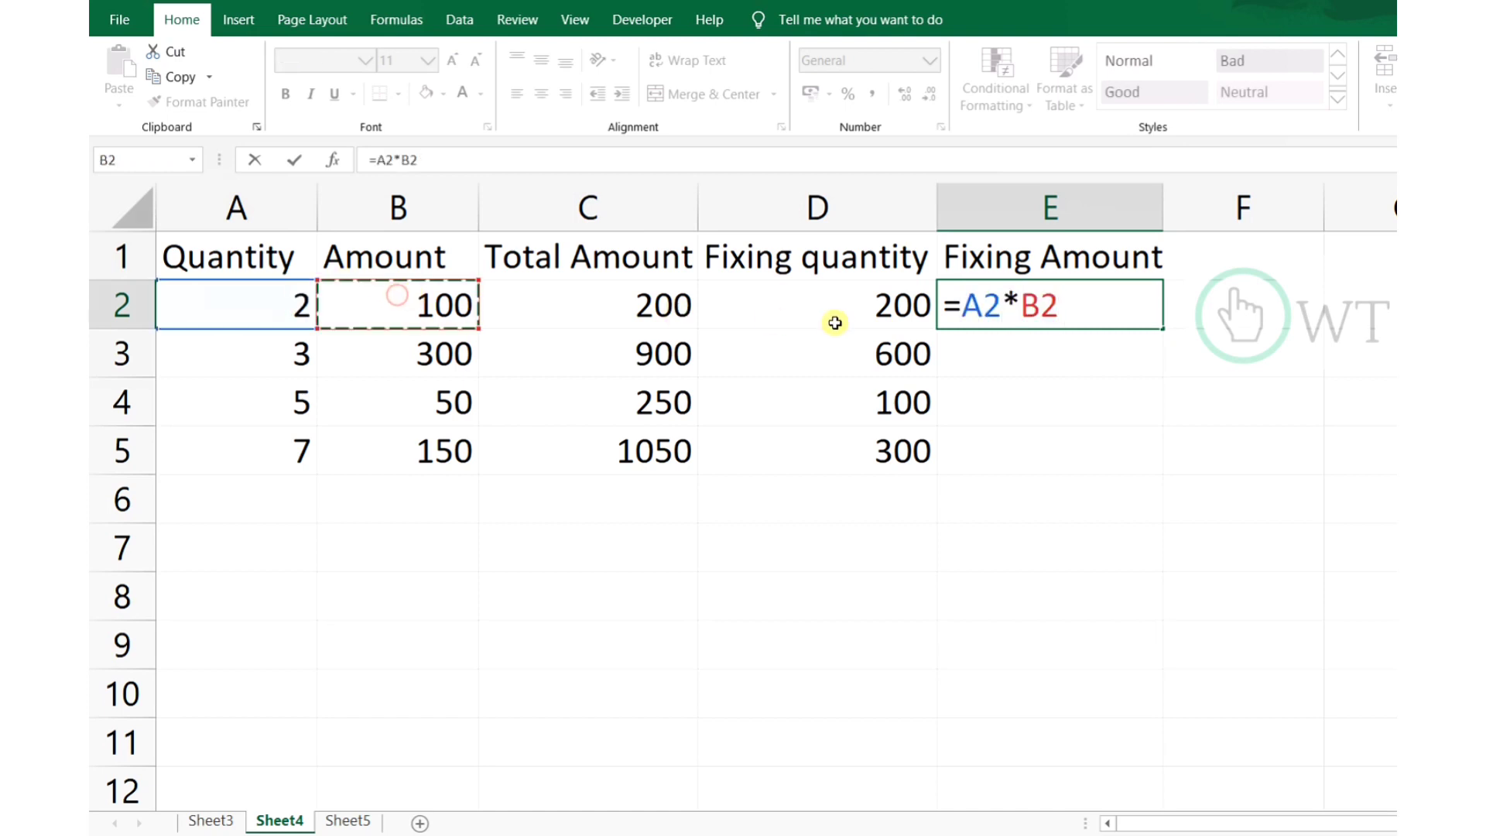
Fix the row of the amount reference in E2 as =A2*B$2 and fill the formula down to E5.
{"action": "left_click", "coordinate": [1044, 302]}
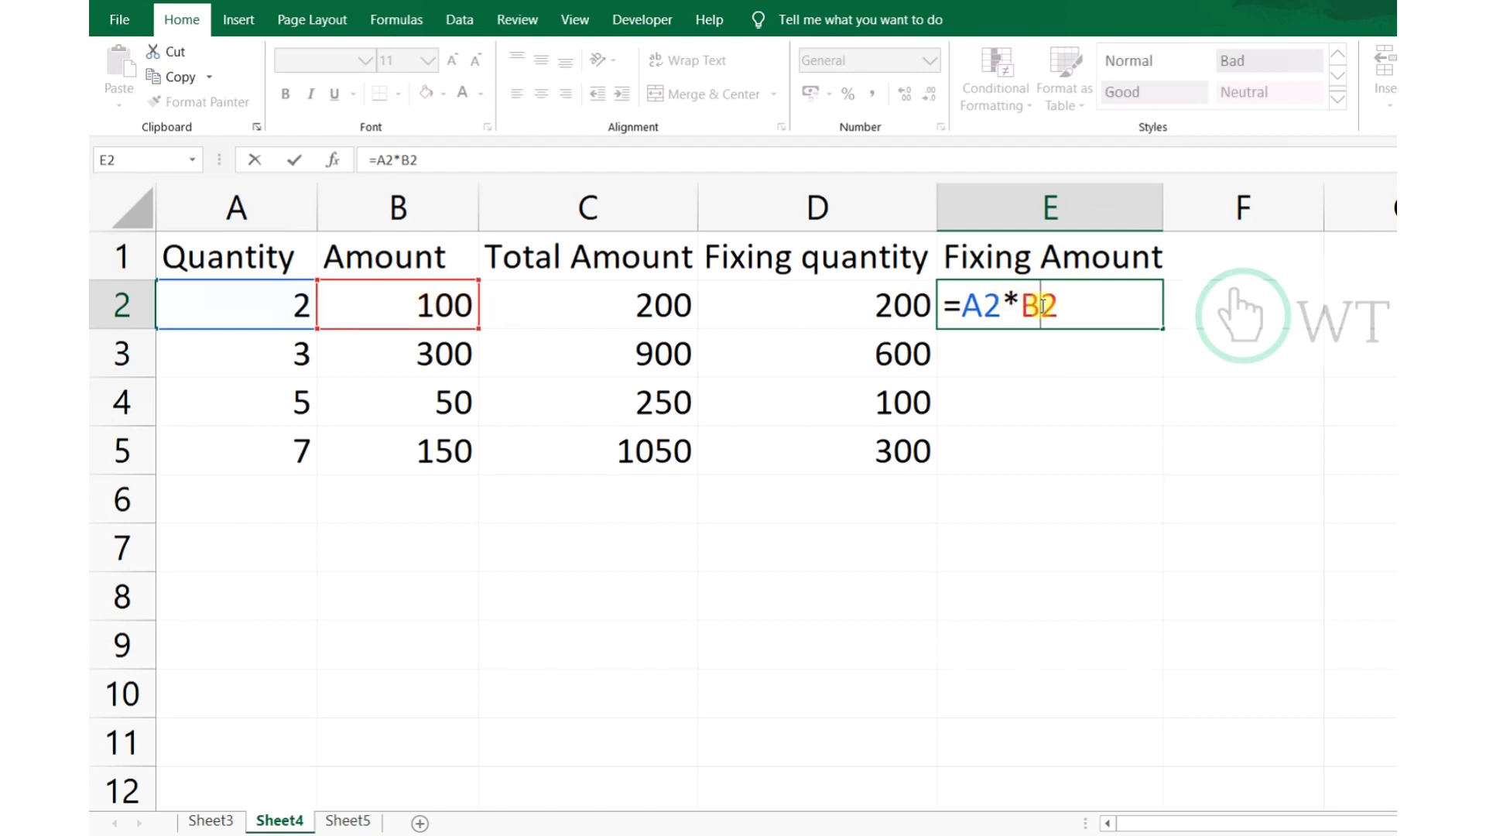
{"action": "key", "text": "Return"}
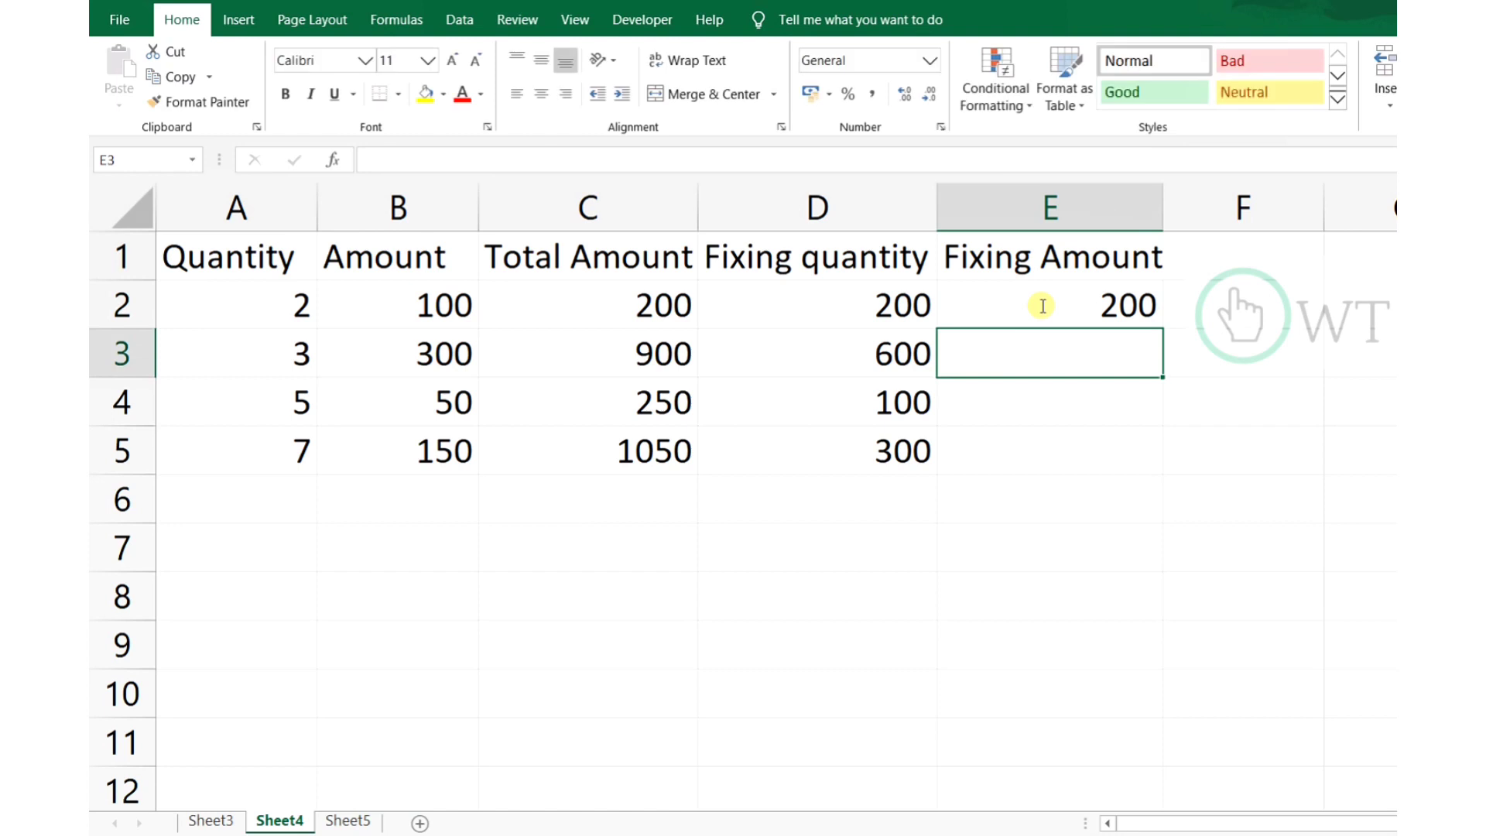
{"action": "left_click", "coordinate": [1063, 306]}
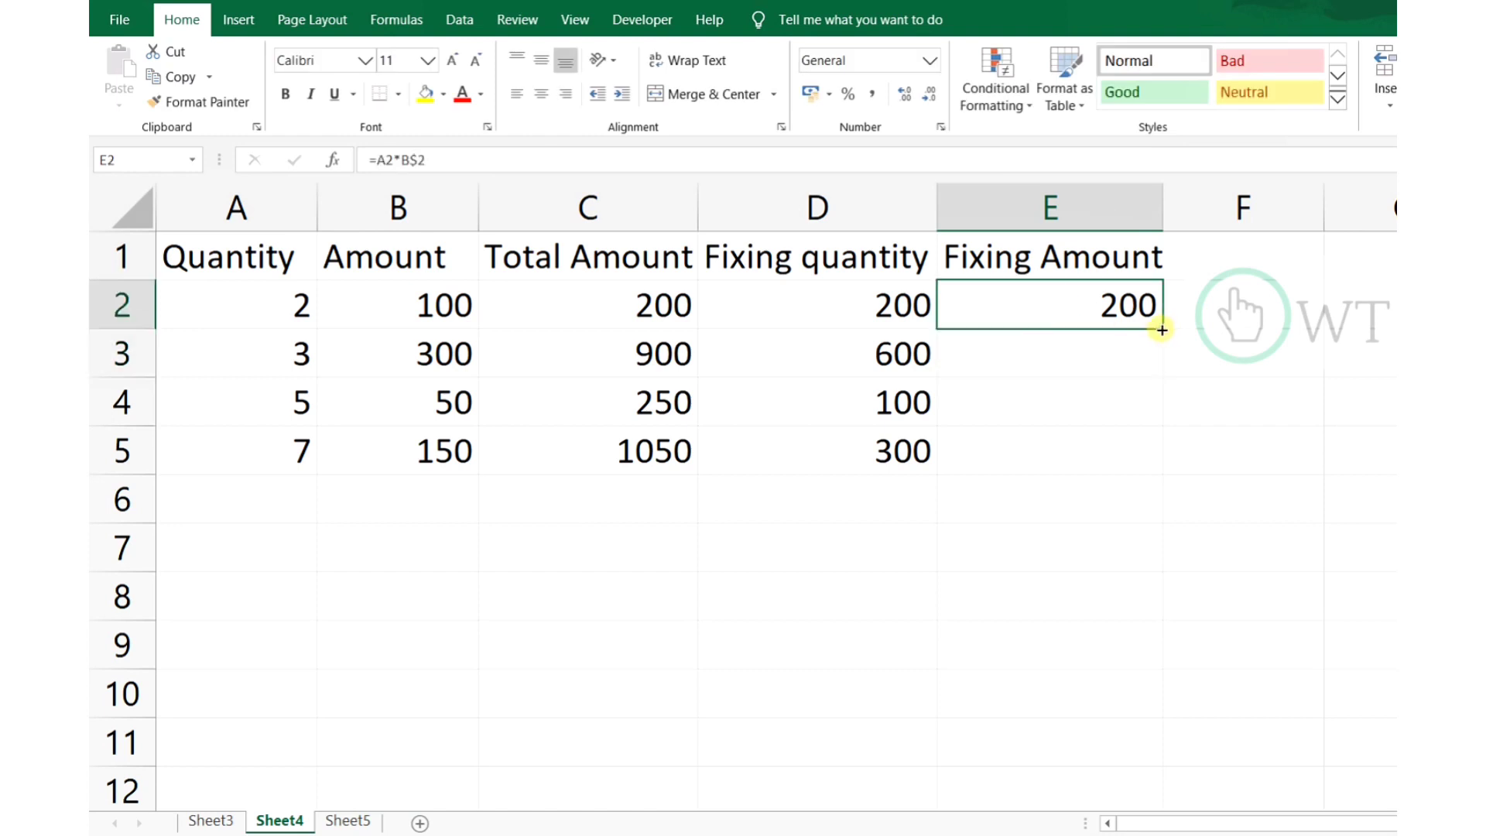
{"action": "left_click_drag", "start_coordinate": [1162, 330], "coordinate": [1156, 472]}
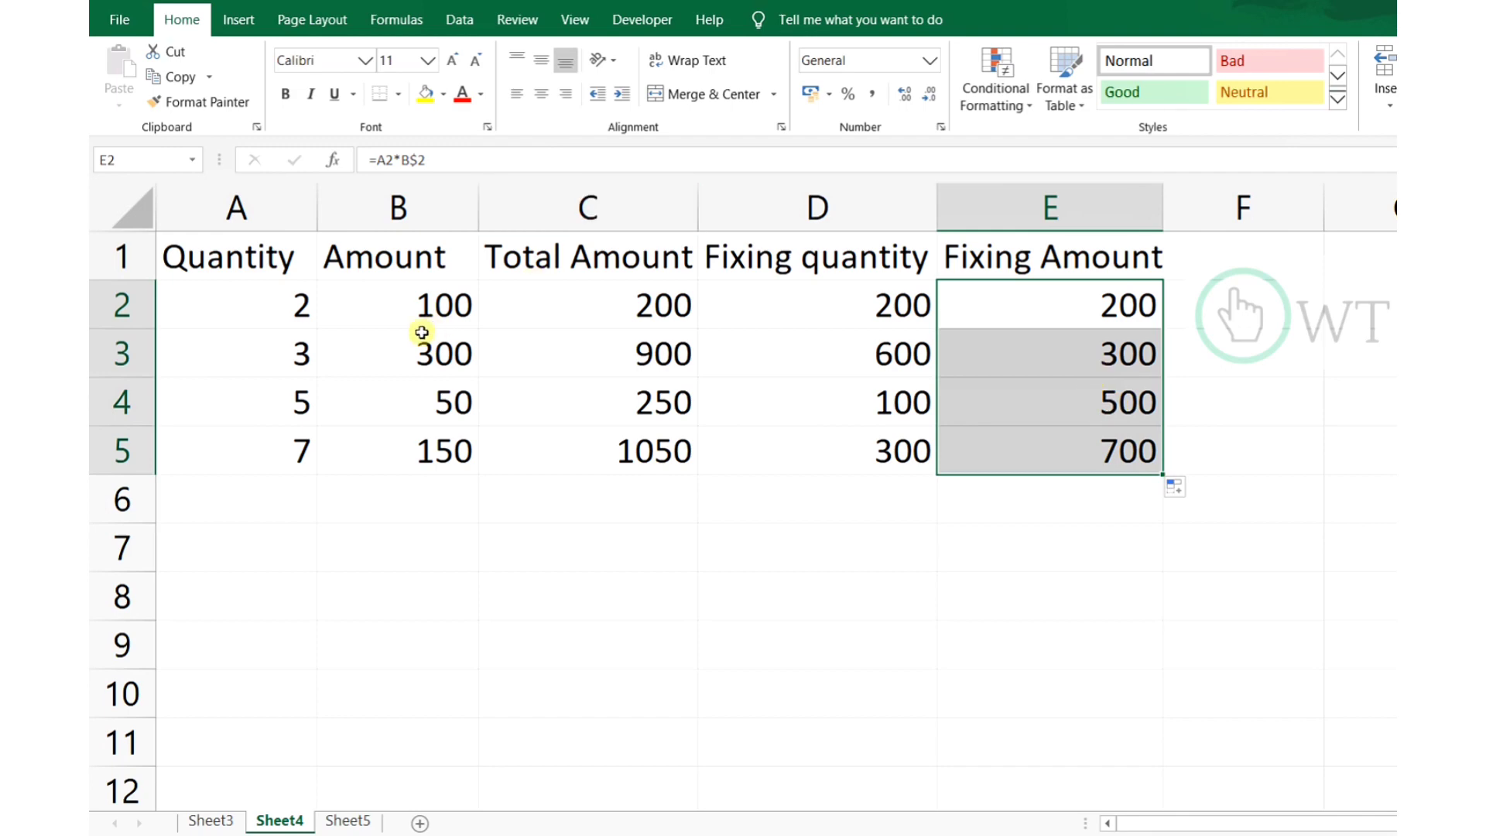
Examine the Fixing Amount formulas in E2 and E3 against their quantity cells and the fixed amount in B2.
{"action": "left_click", "coordinate": [382, 308]}
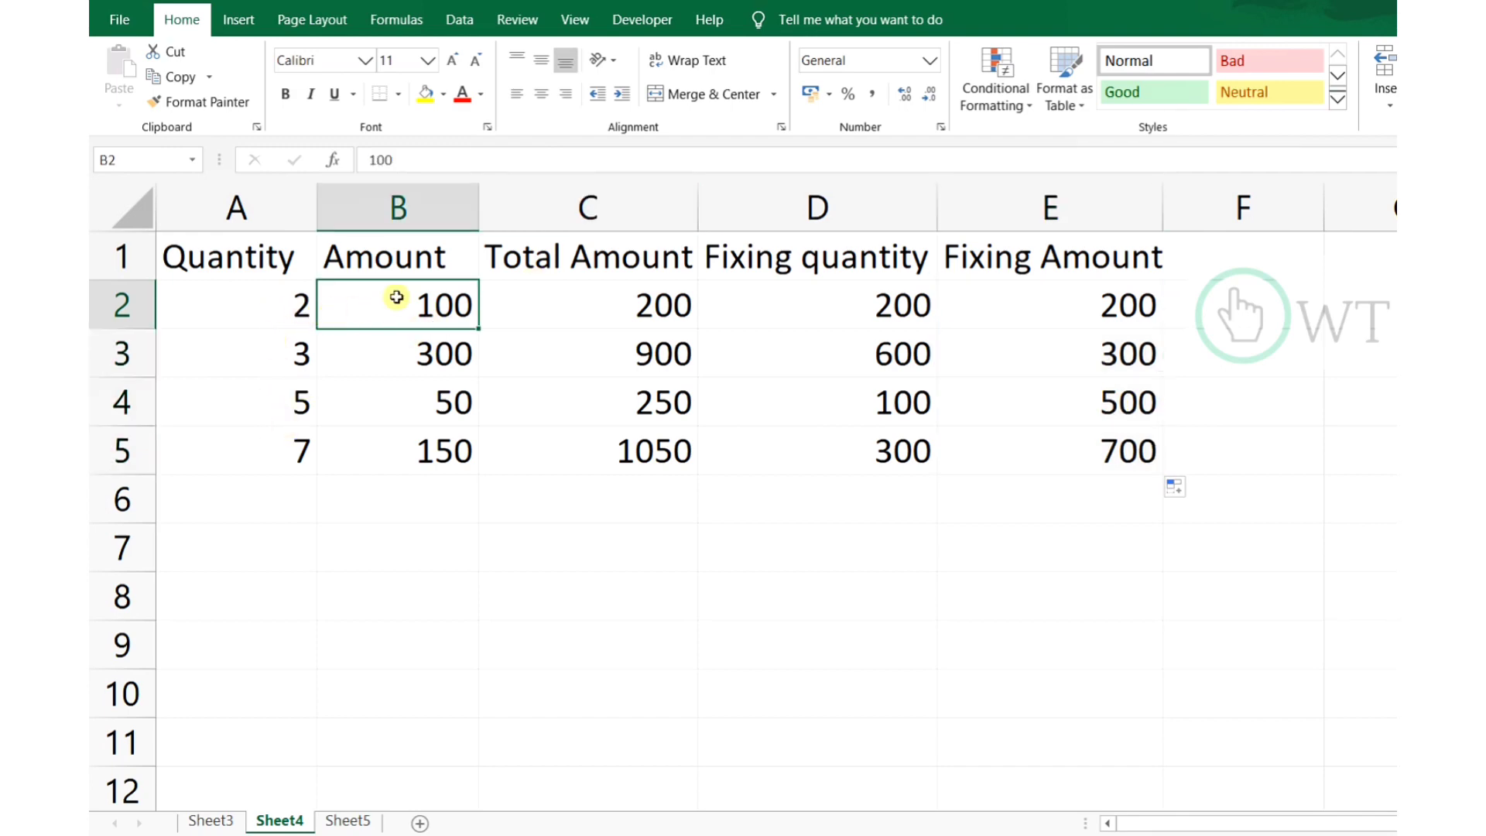
{"action": "left_click", "coordinate": [1104, 306]}
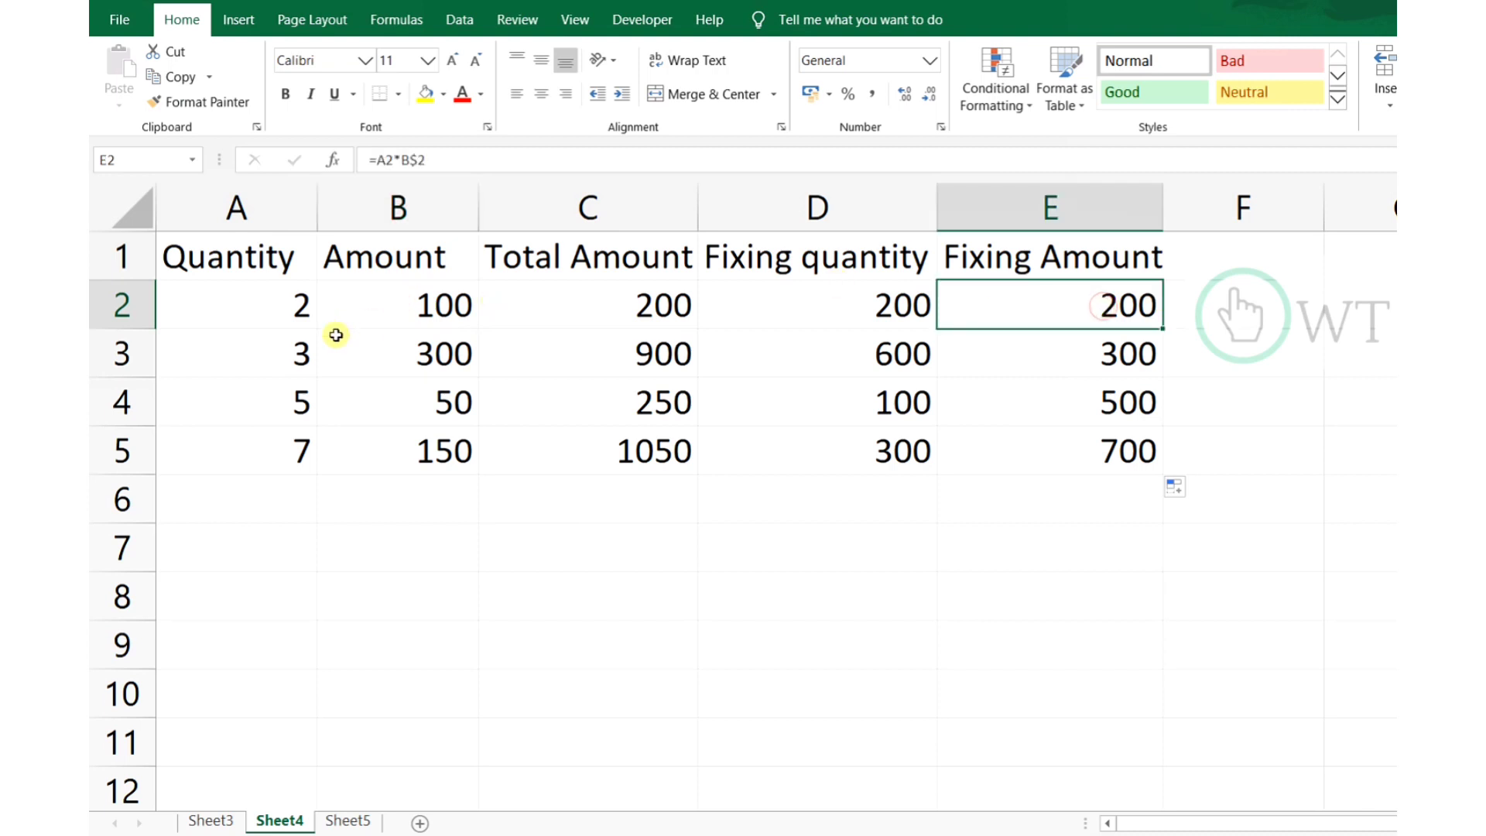
{"action": "left_click", "coordinate": [299, 354]}
{"action": "left_click", "coordinate": [393, 317]}
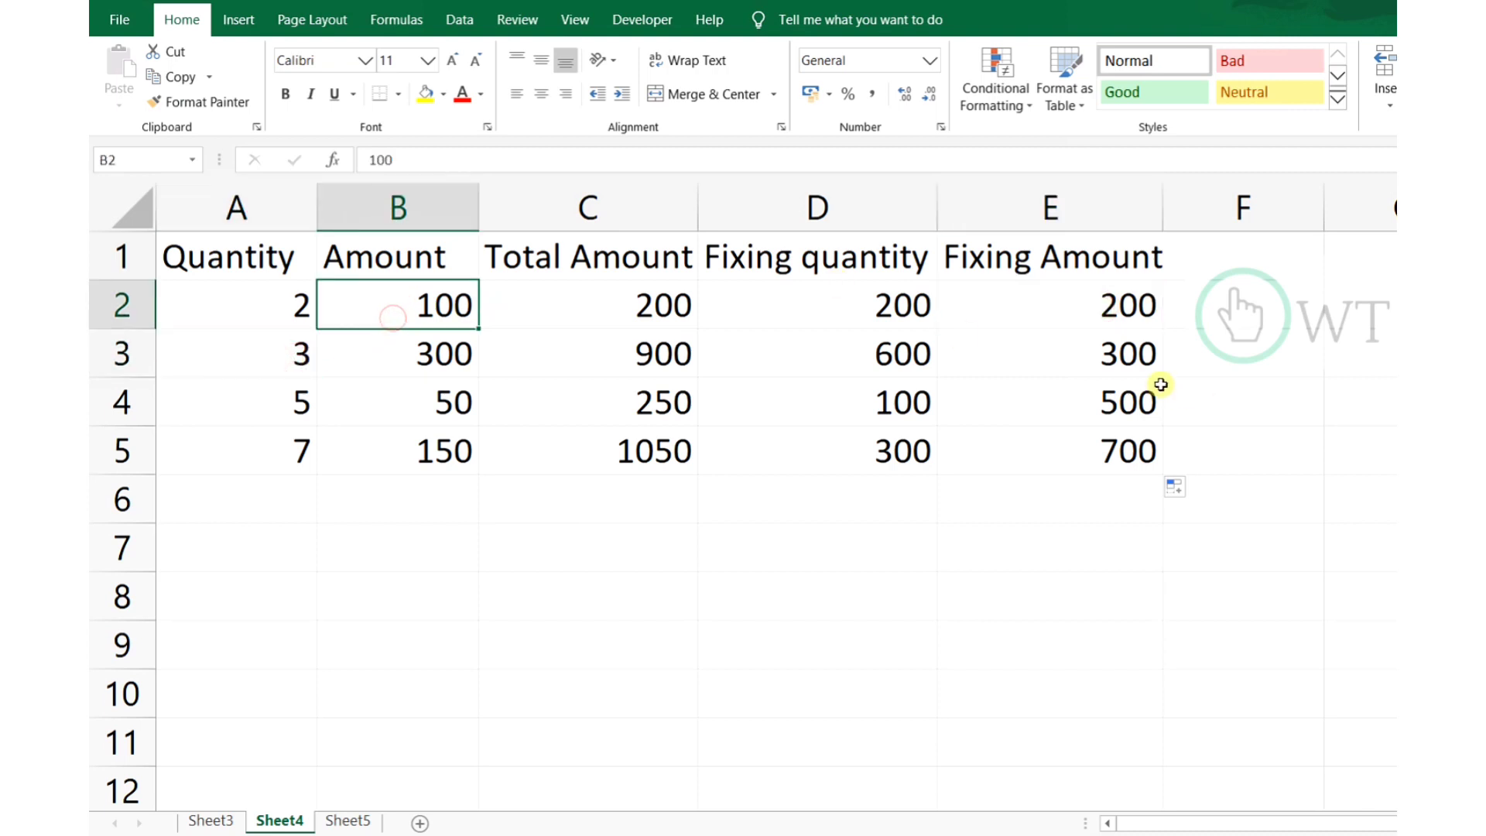
{"action": "left_click", "coordinate": [1125, 358]}
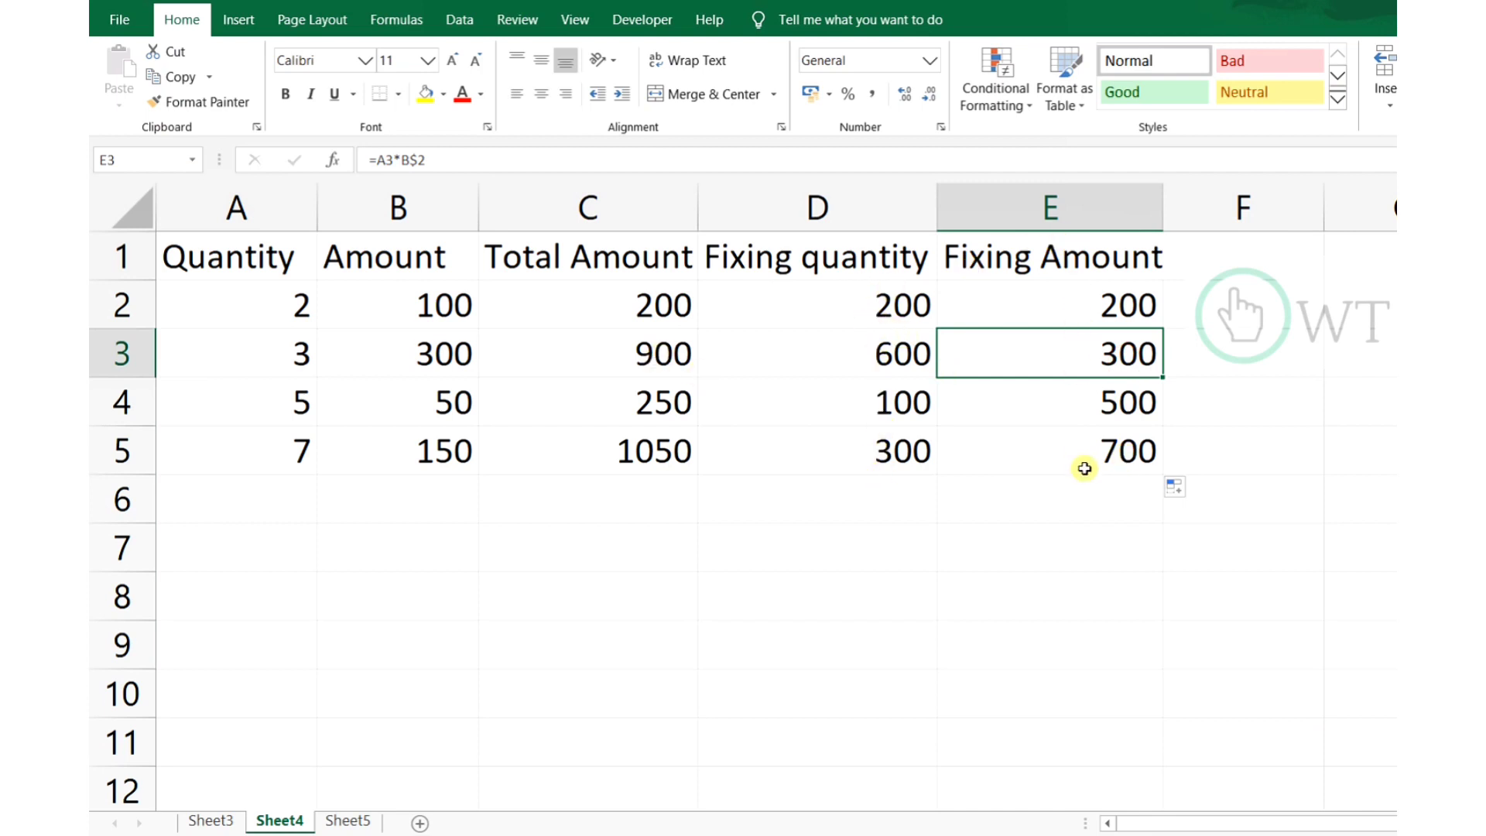
Switch to Sheet5 and build the formula =B1*B2 in cell B5 of the Fixing Quantity row.
{"action": "left_click", "coordinate": [338, 822]}
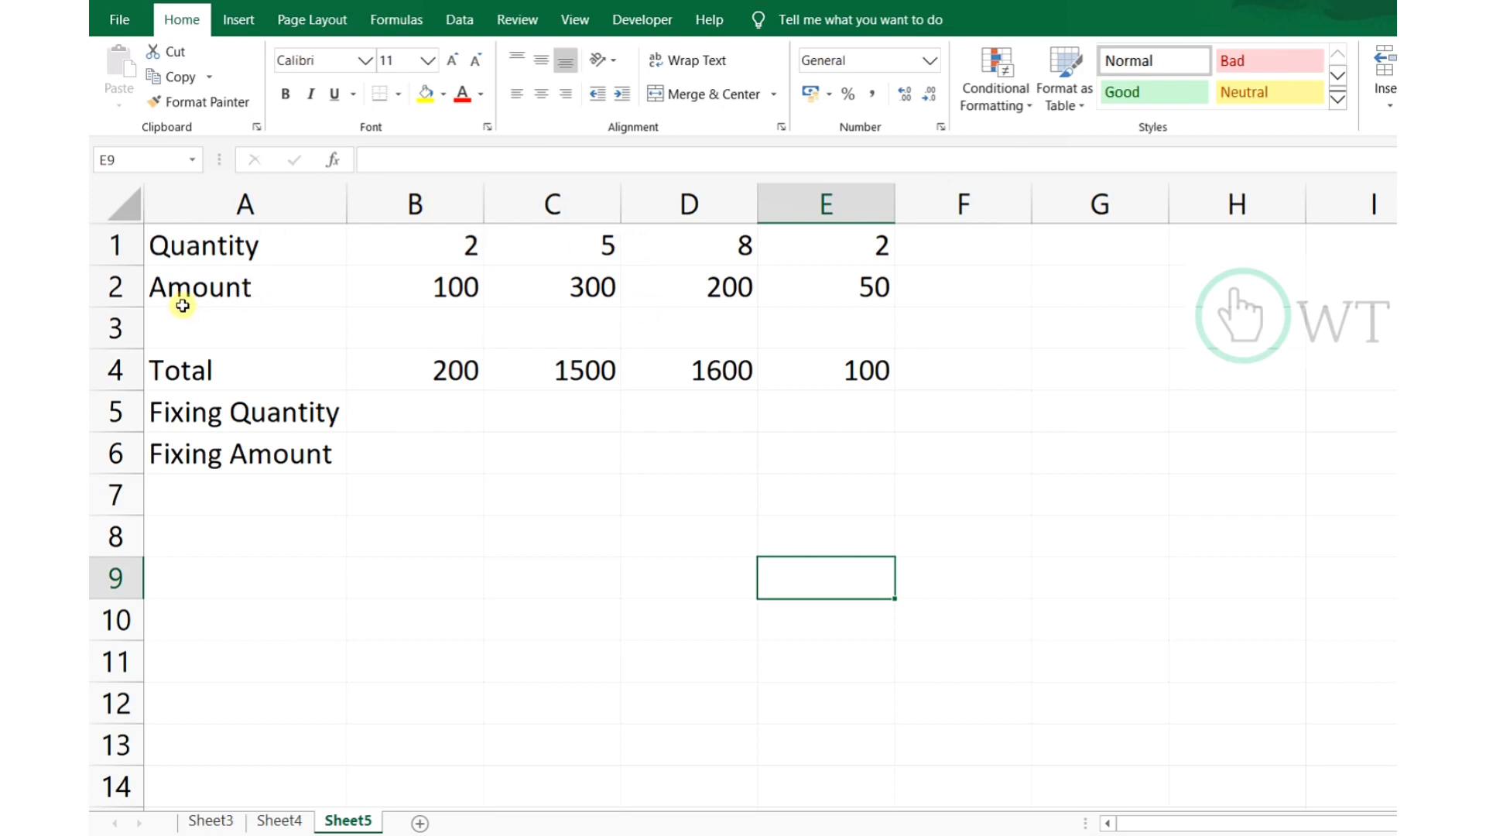
{"action": "double_click", "coordinate": [431, 415]}
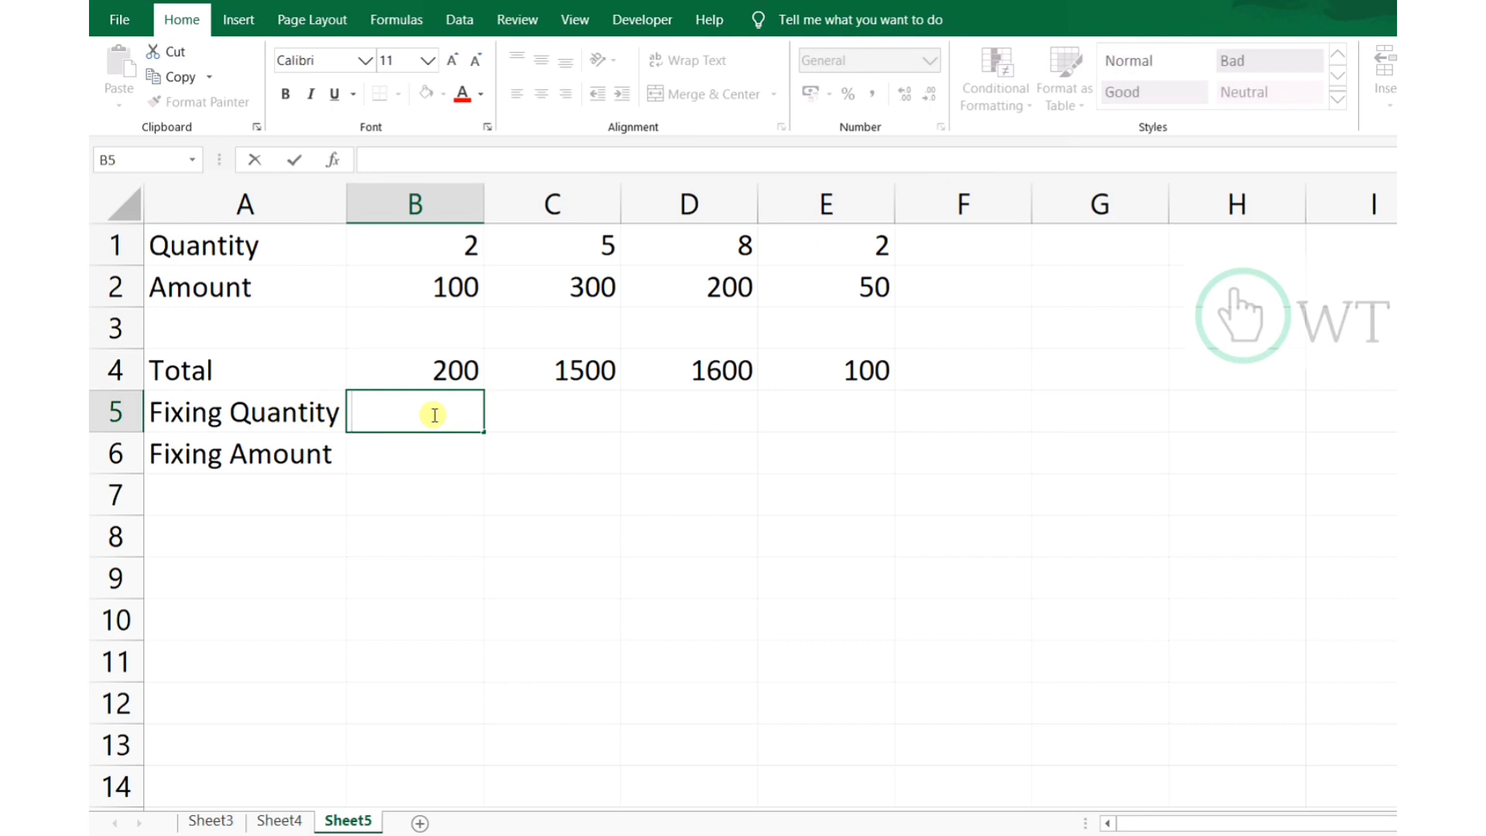
{"action": "left_click", "coordinate": [442, 249]}
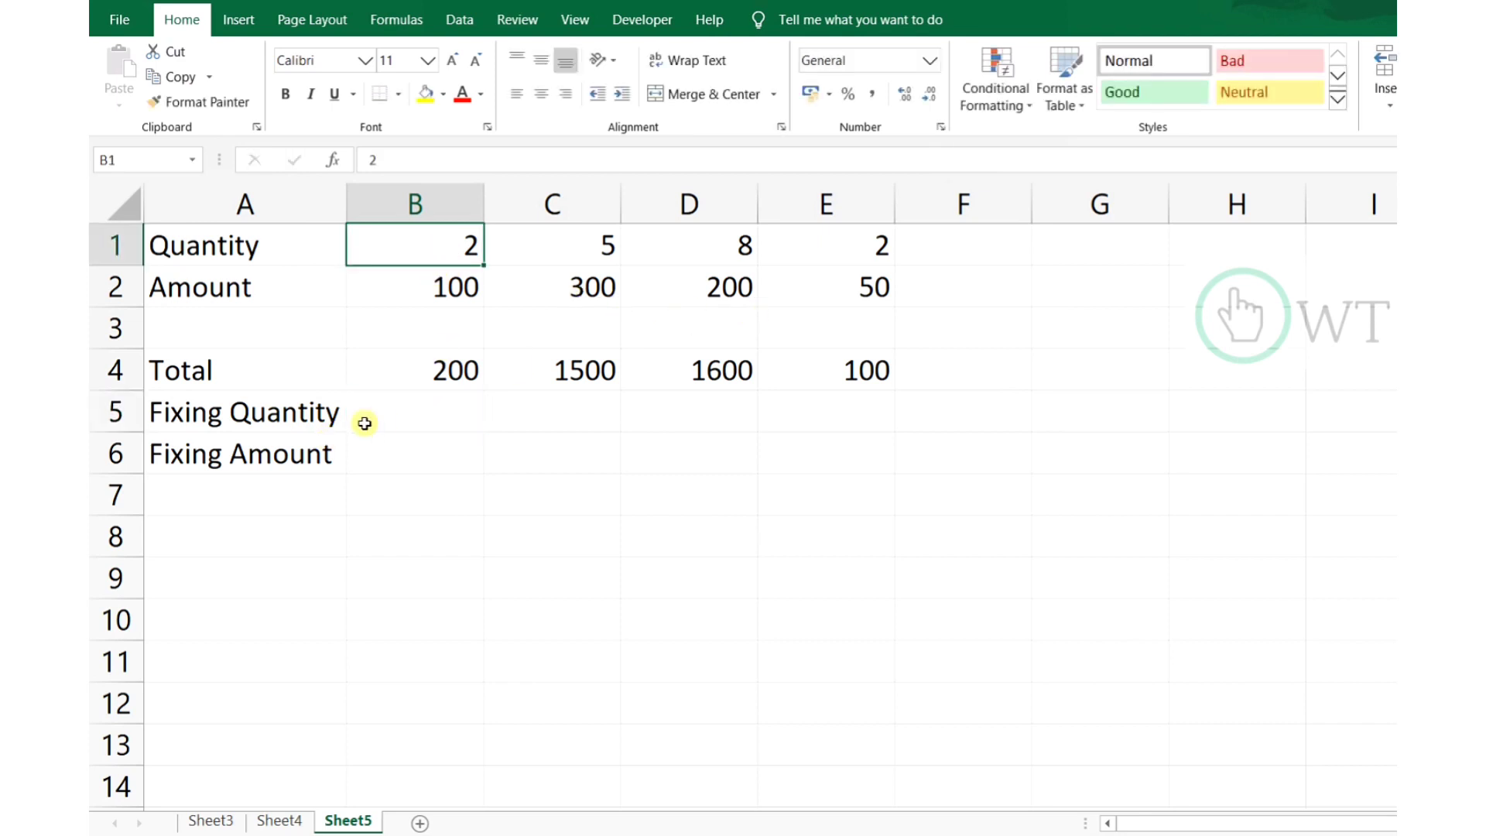
{"action": "double_click", "coordinate": [398, 412]}
{"action": "type", "text": "="}
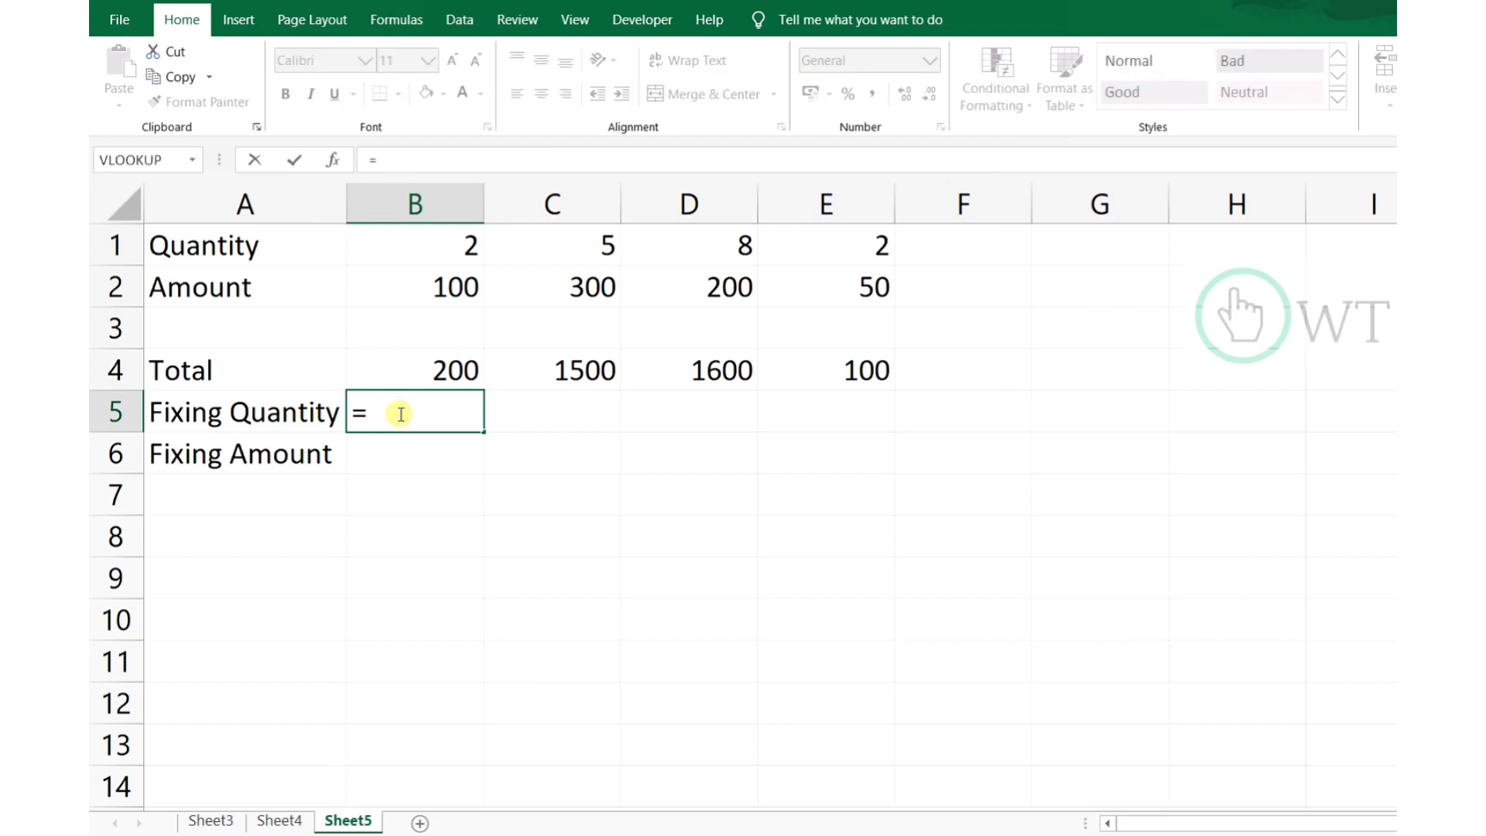
{"action": "left_click", "coordinate": [452, 247]}
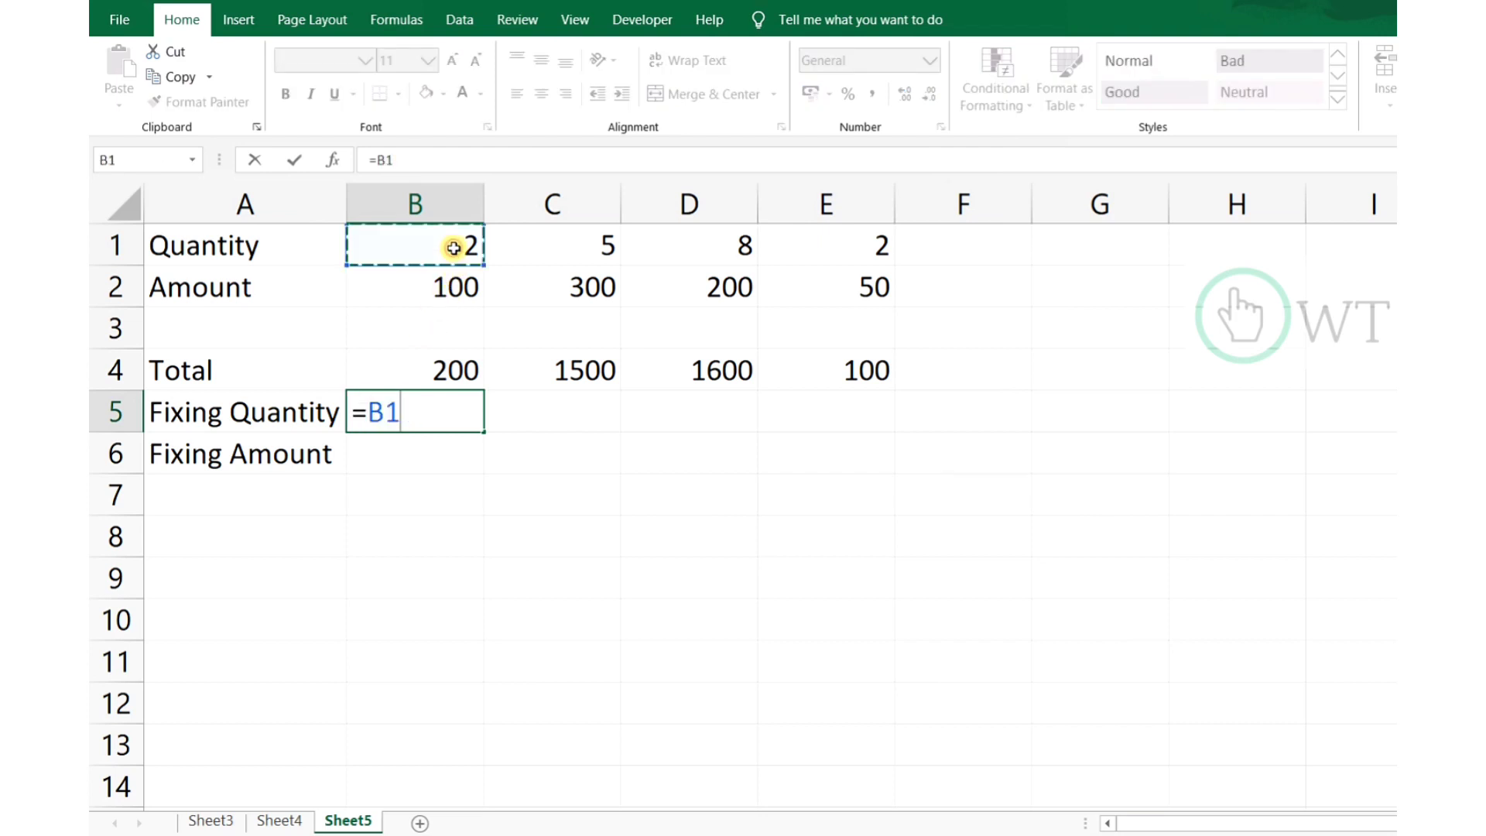
{"action": "type", "text": "*"}
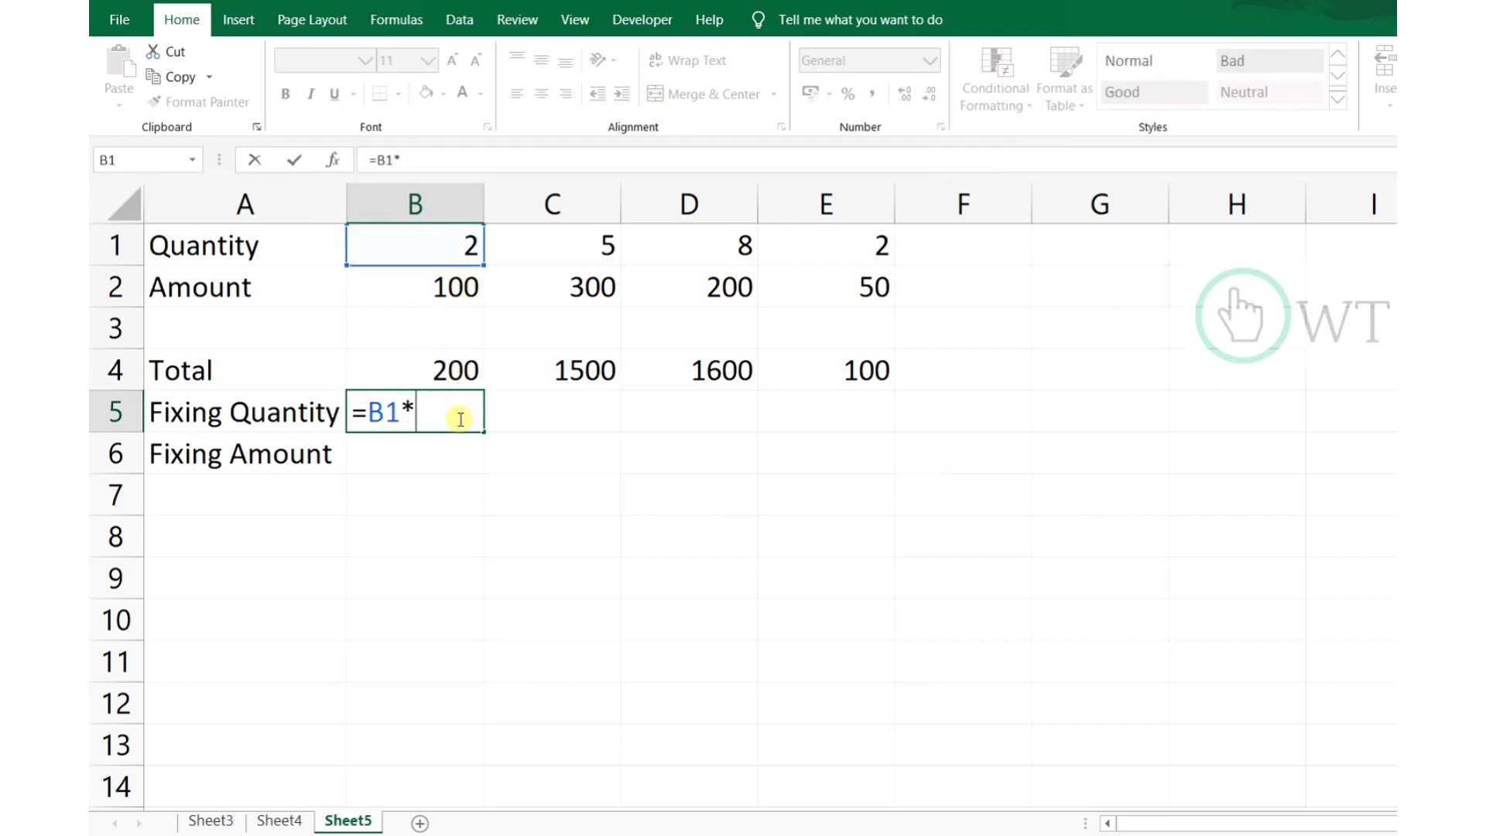
{"action": "left_click", "coordinate": [435, 296]}
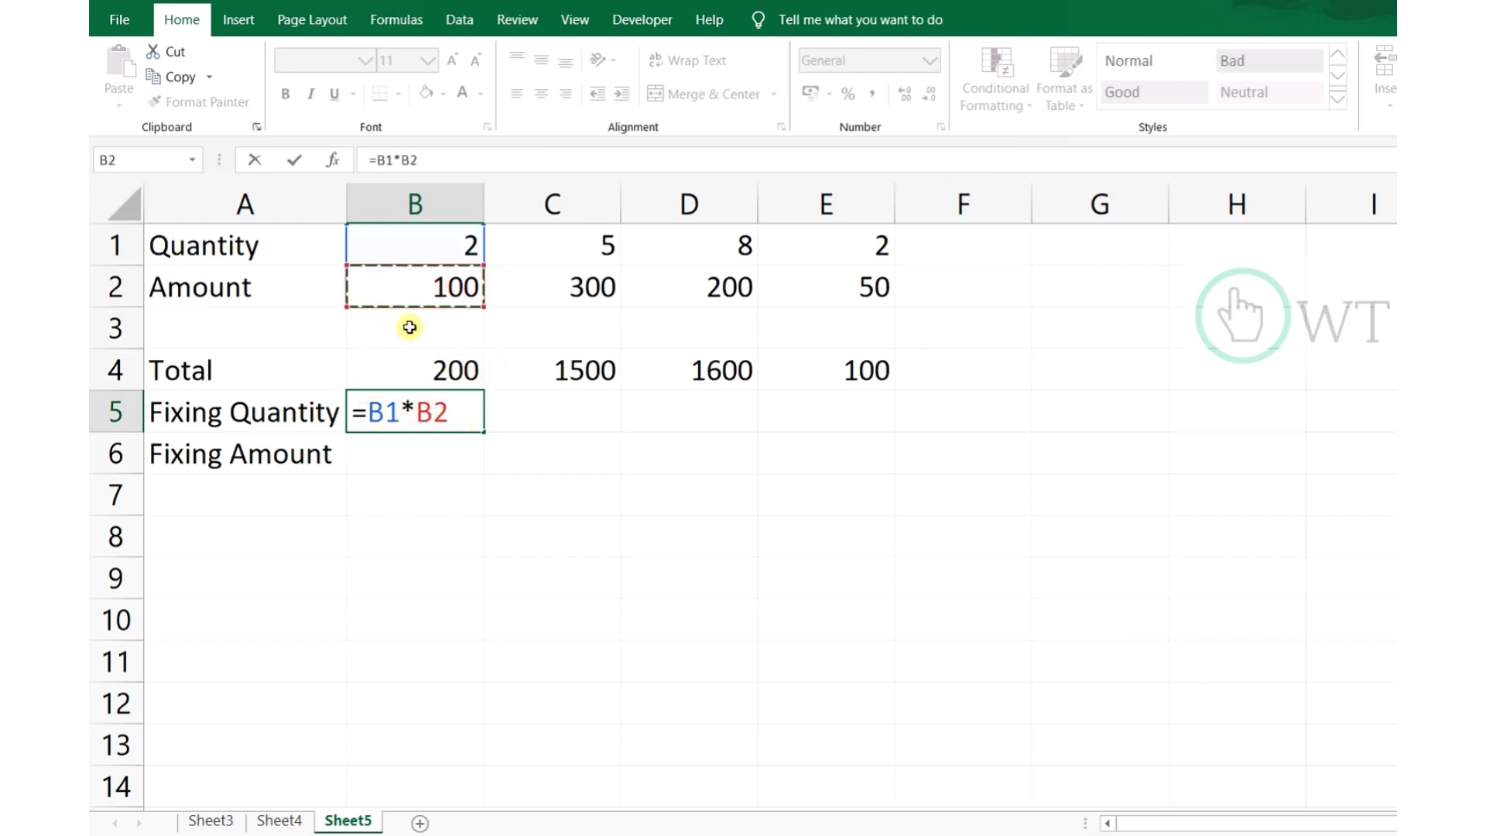
Fix the column of the quantity reference in B5 as =$B1*B2 and fill the formula across to E5.
{"action": "left_click", "coordinate": [364, 412]}
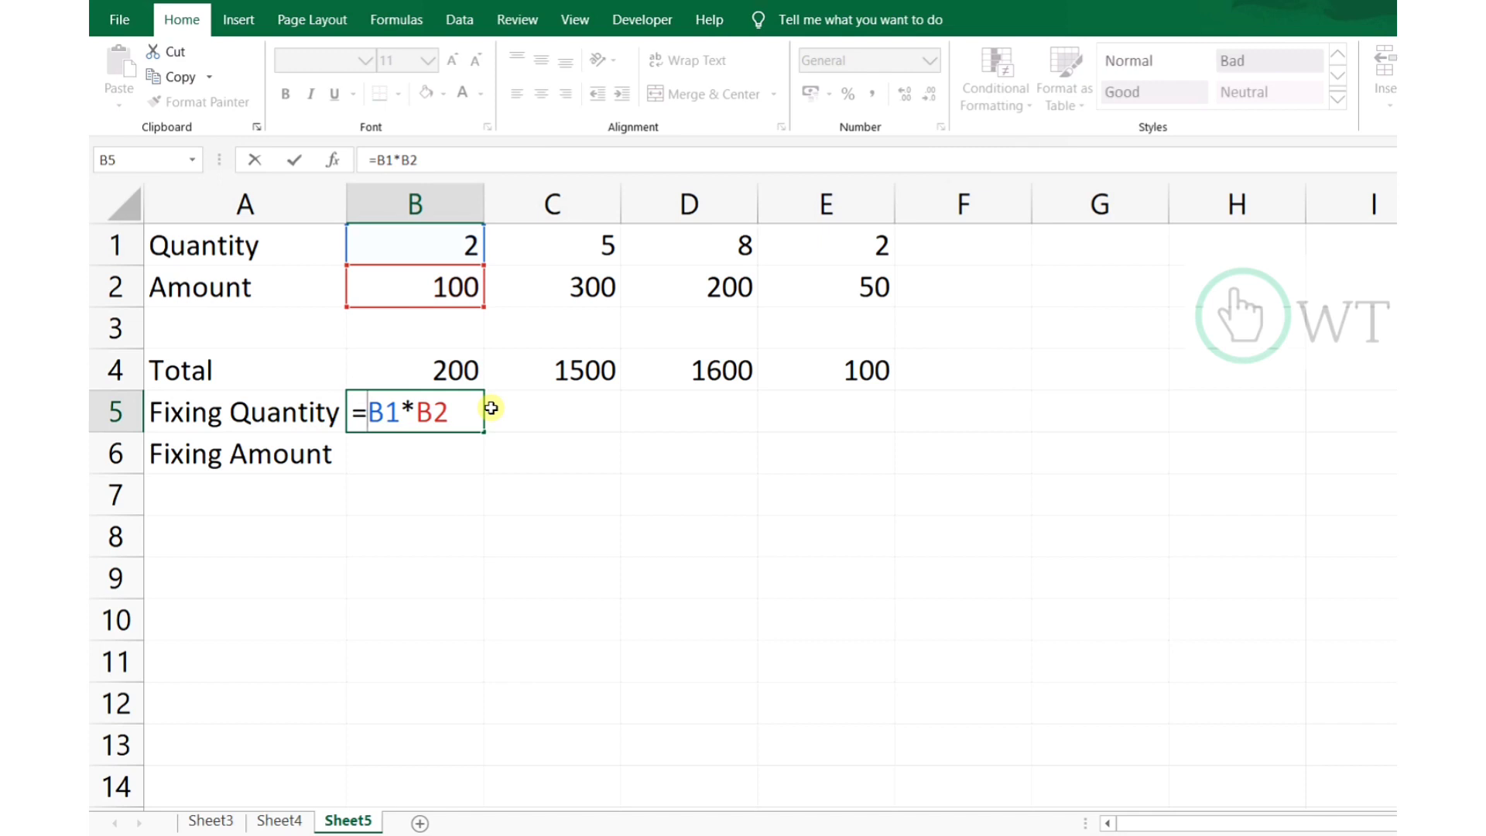
{"action": "type", "text": "$"}
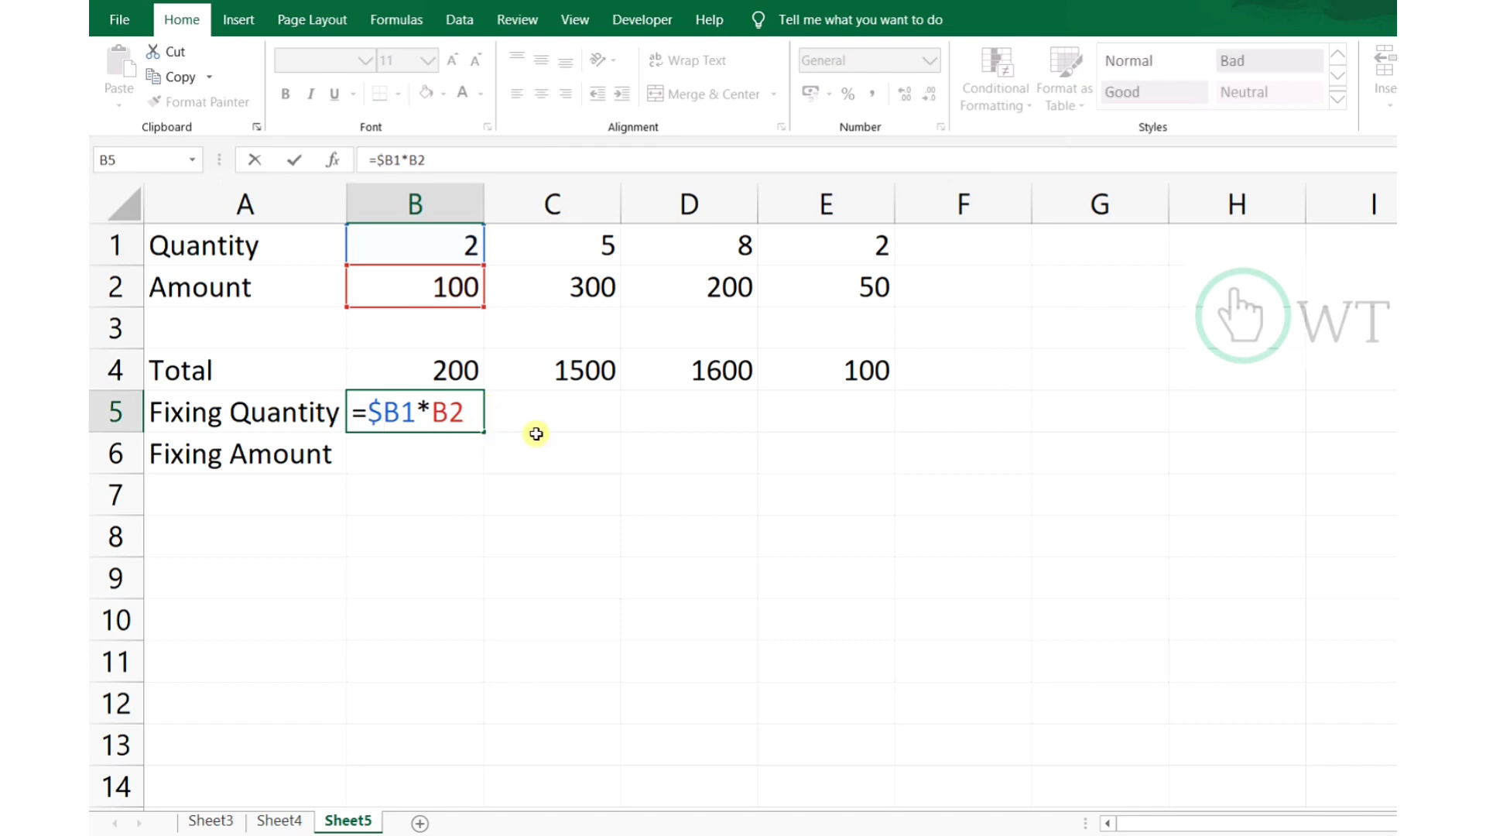
{"action": "key", "text": "Return"}
{"action": "left_click", "coordinate": [459, 411]}
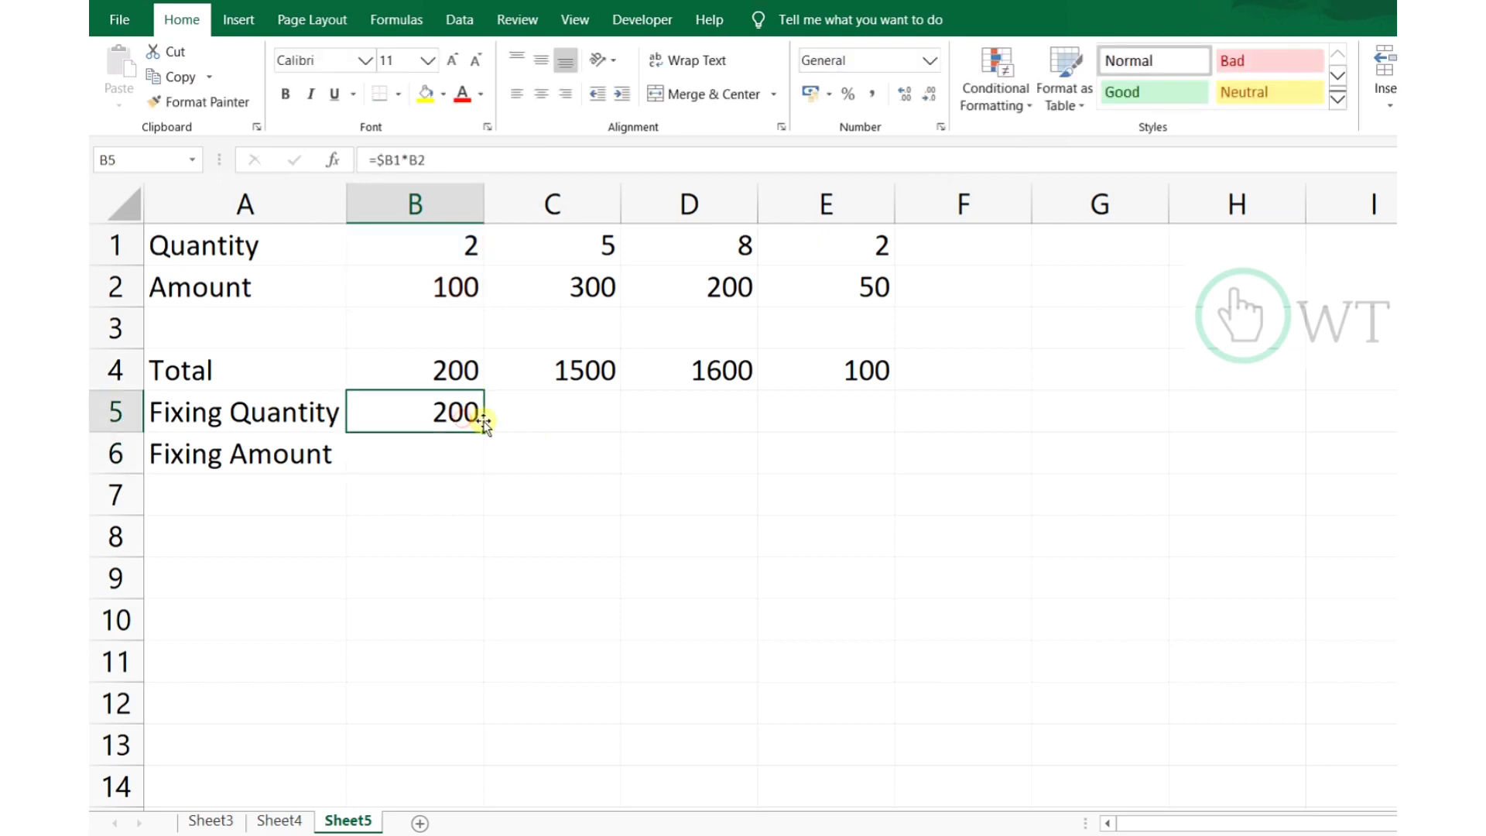
{"action": "left_click_drag", "start_coordinate": [484, 430], "coordinate": [844, 410]}
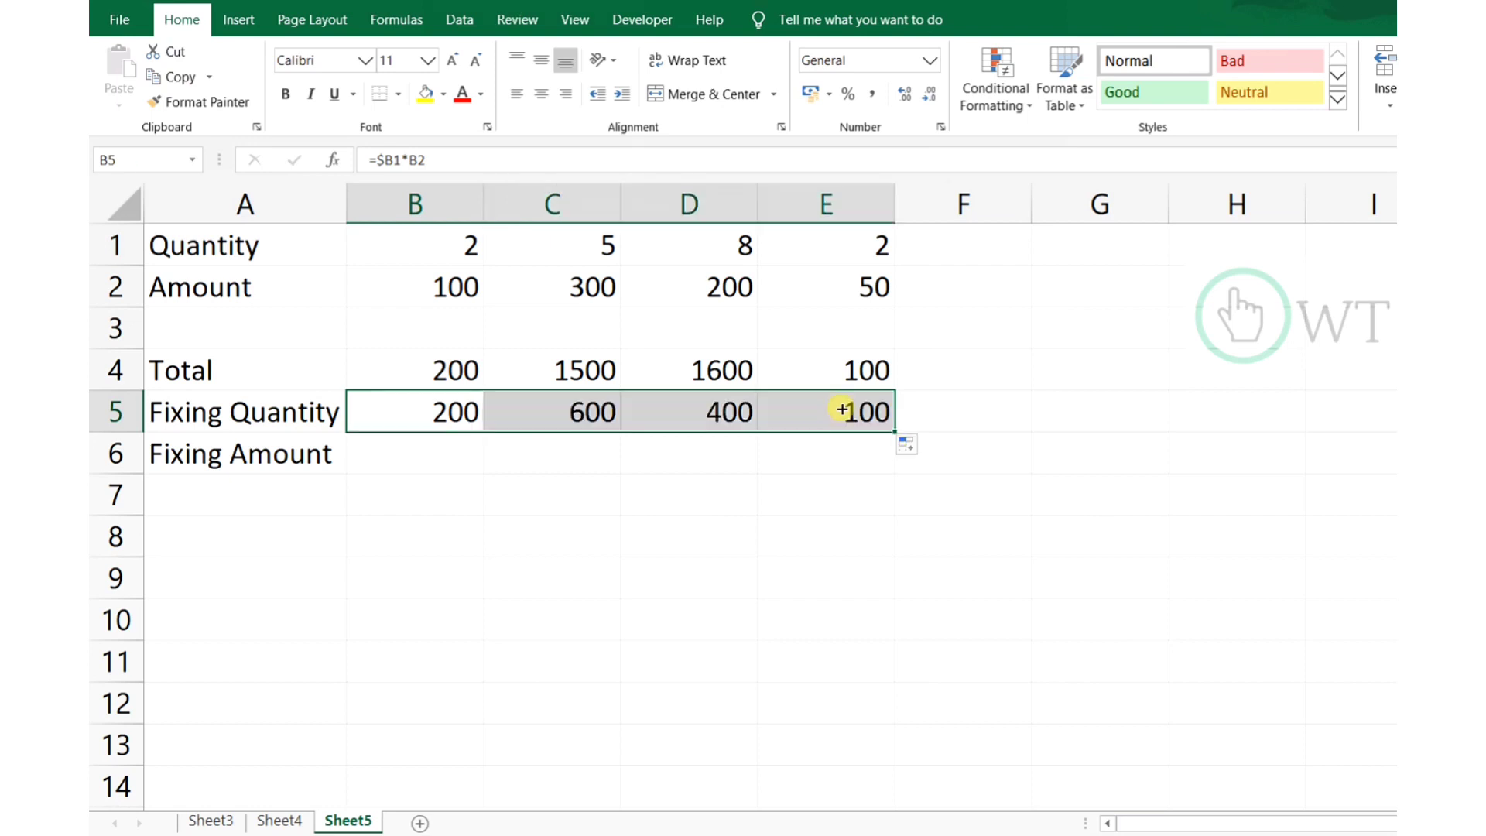
{"action": "left_click", "coordinate": [448, 245]}
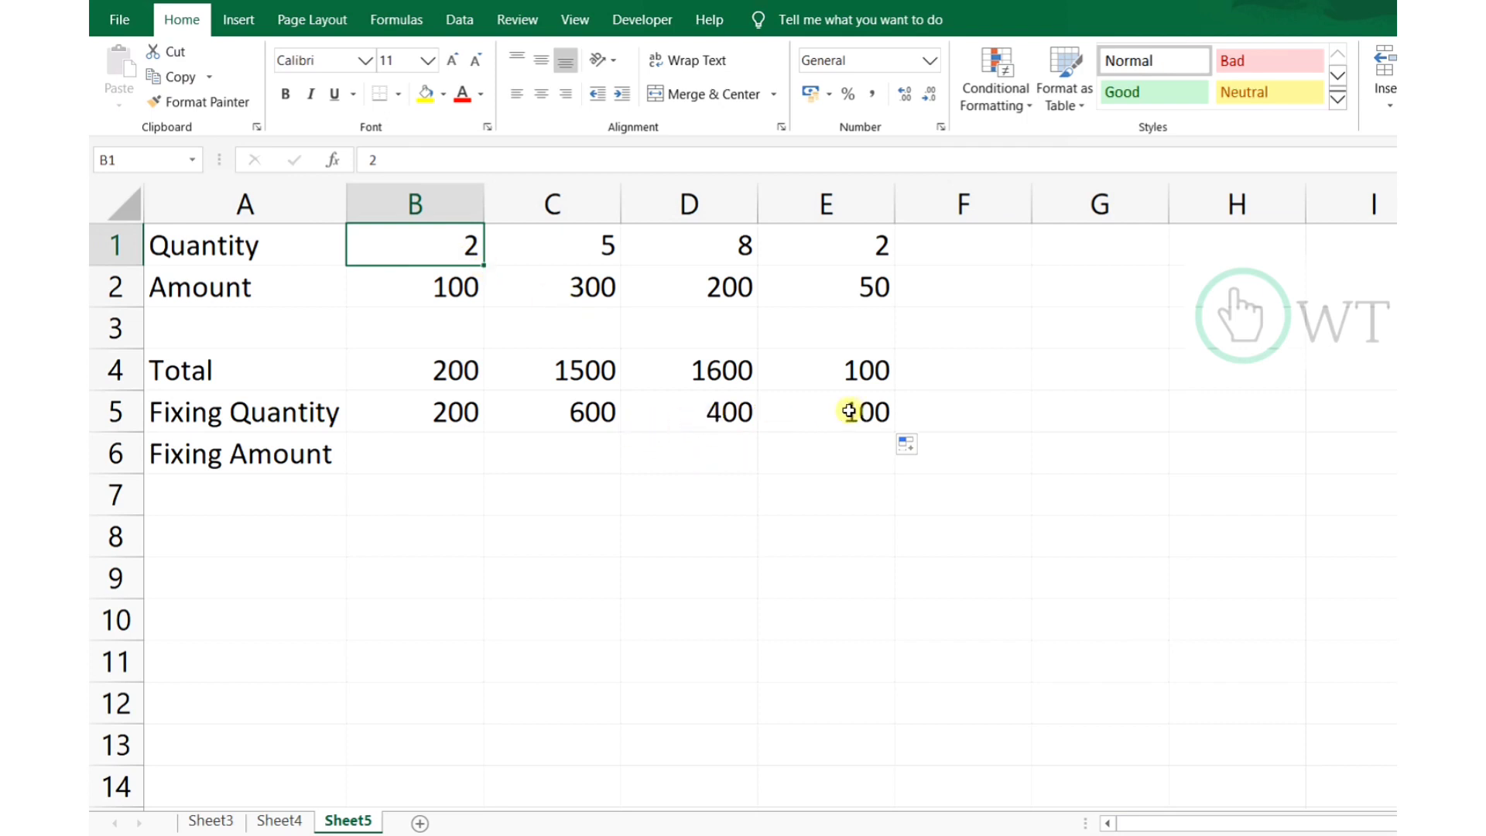
{"action": "left_click", "coordinate": [94, 704]}
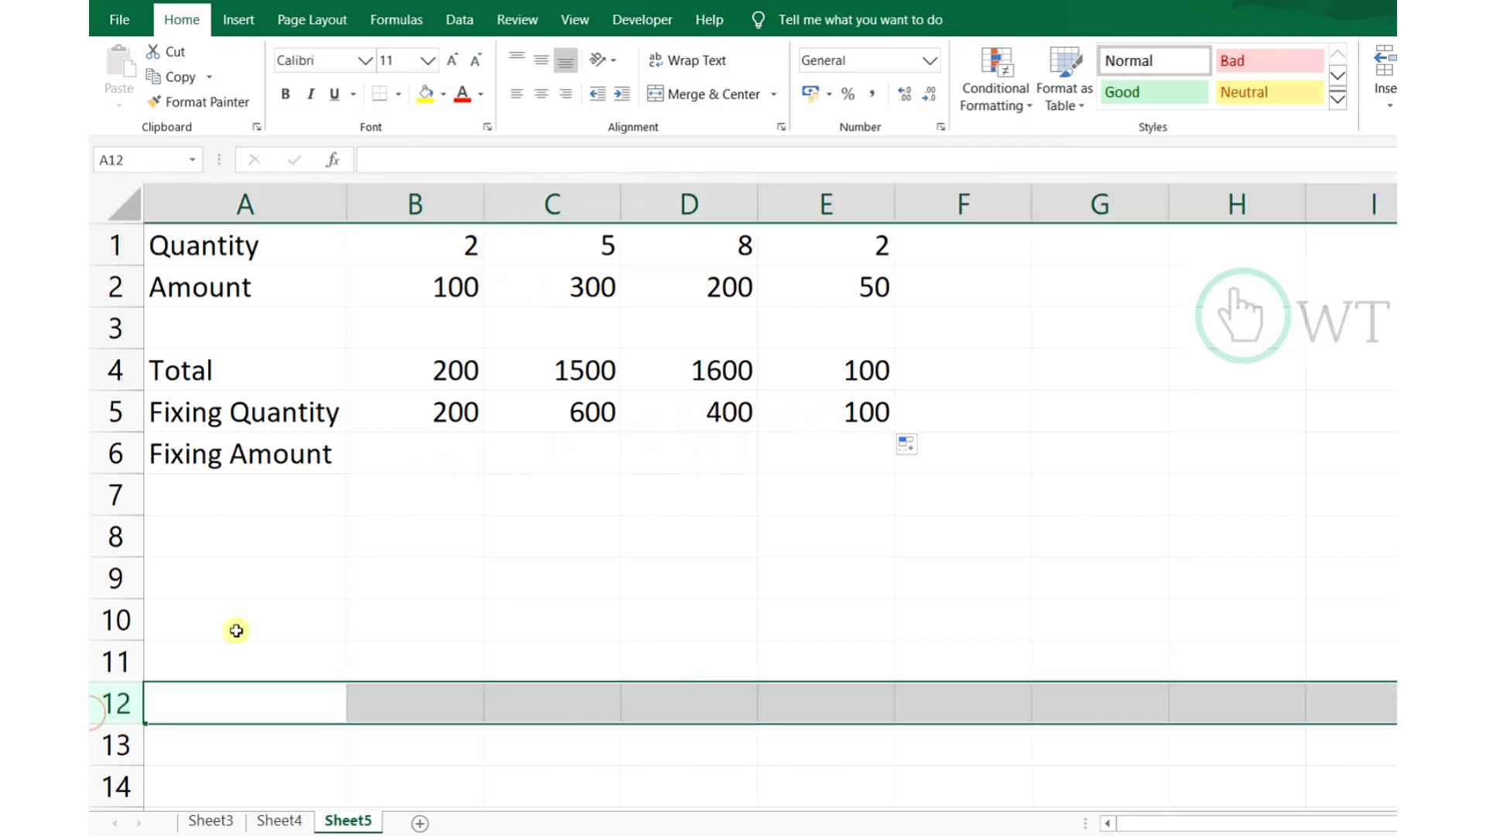
Build the formula =B1*B2 in cell B6 of the Fixing Amount row.
{"action": "double_click", "coordinate": [418, 460]}
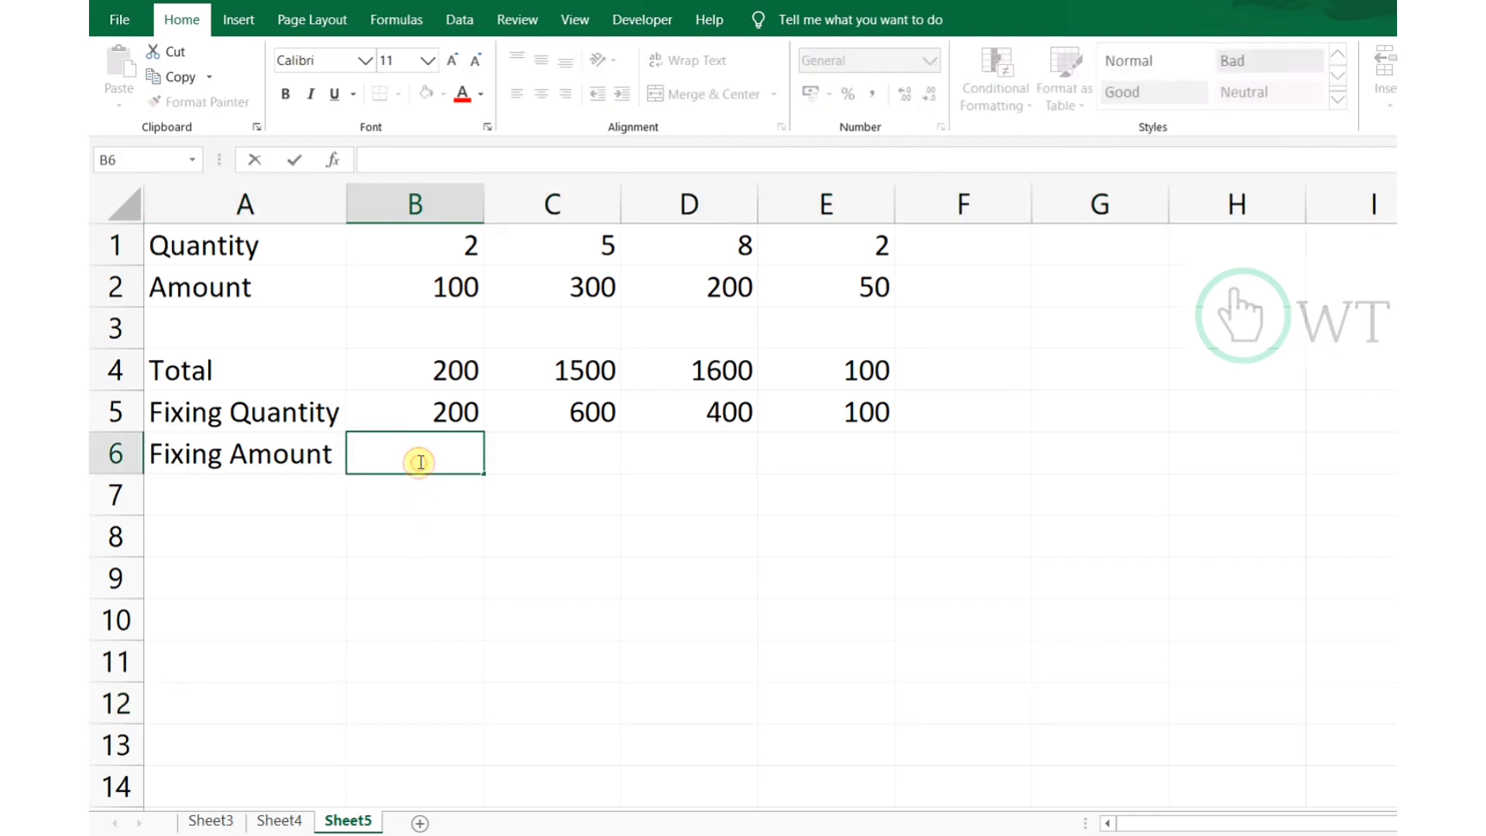
{"action": "left_click", "coordinate": [456, 288]}
{"action": "left_click", "coordinate": [438, 441]}
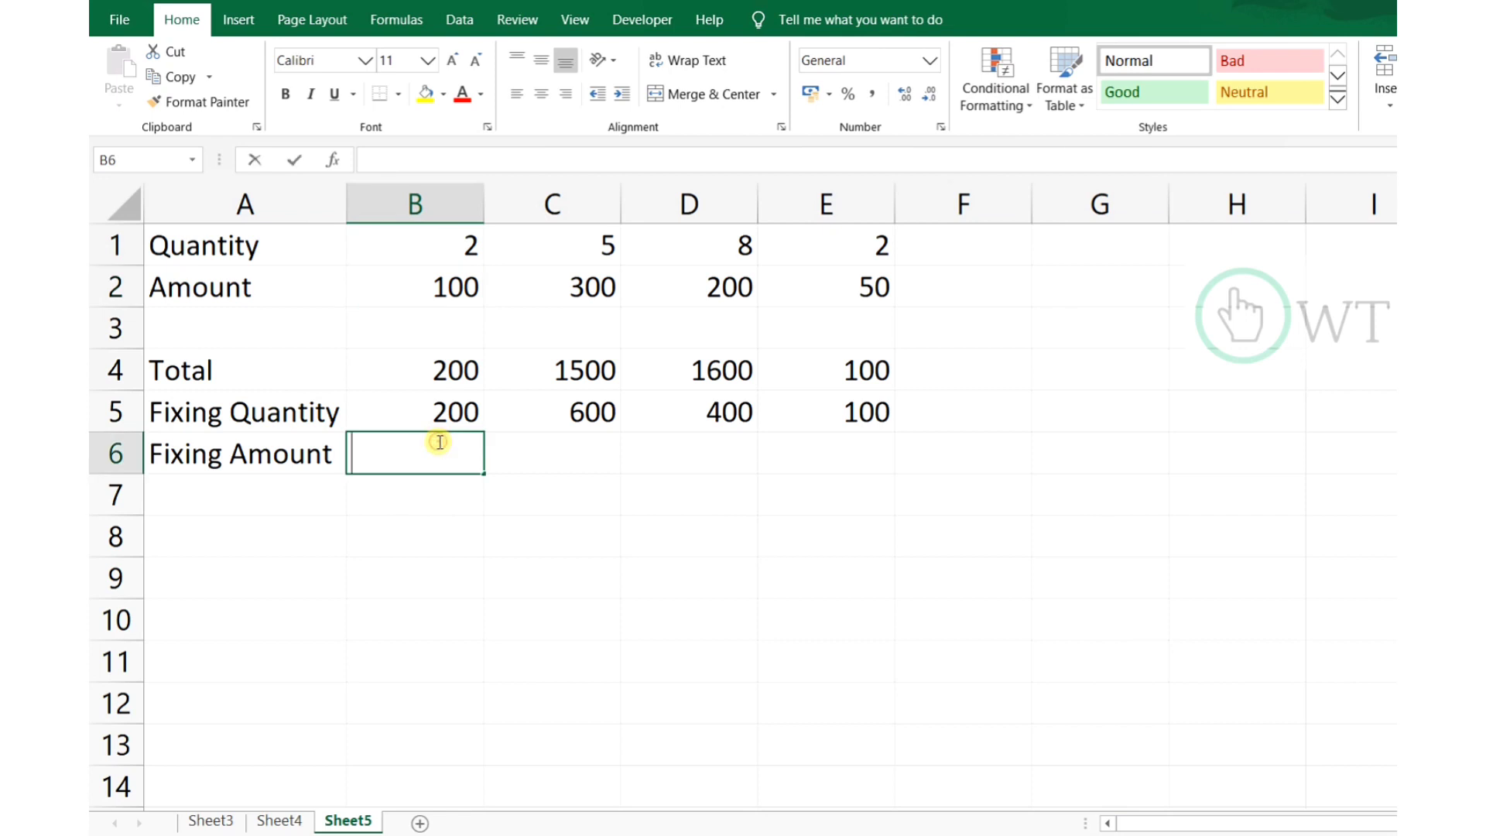
{"action": "type", "text": "="}
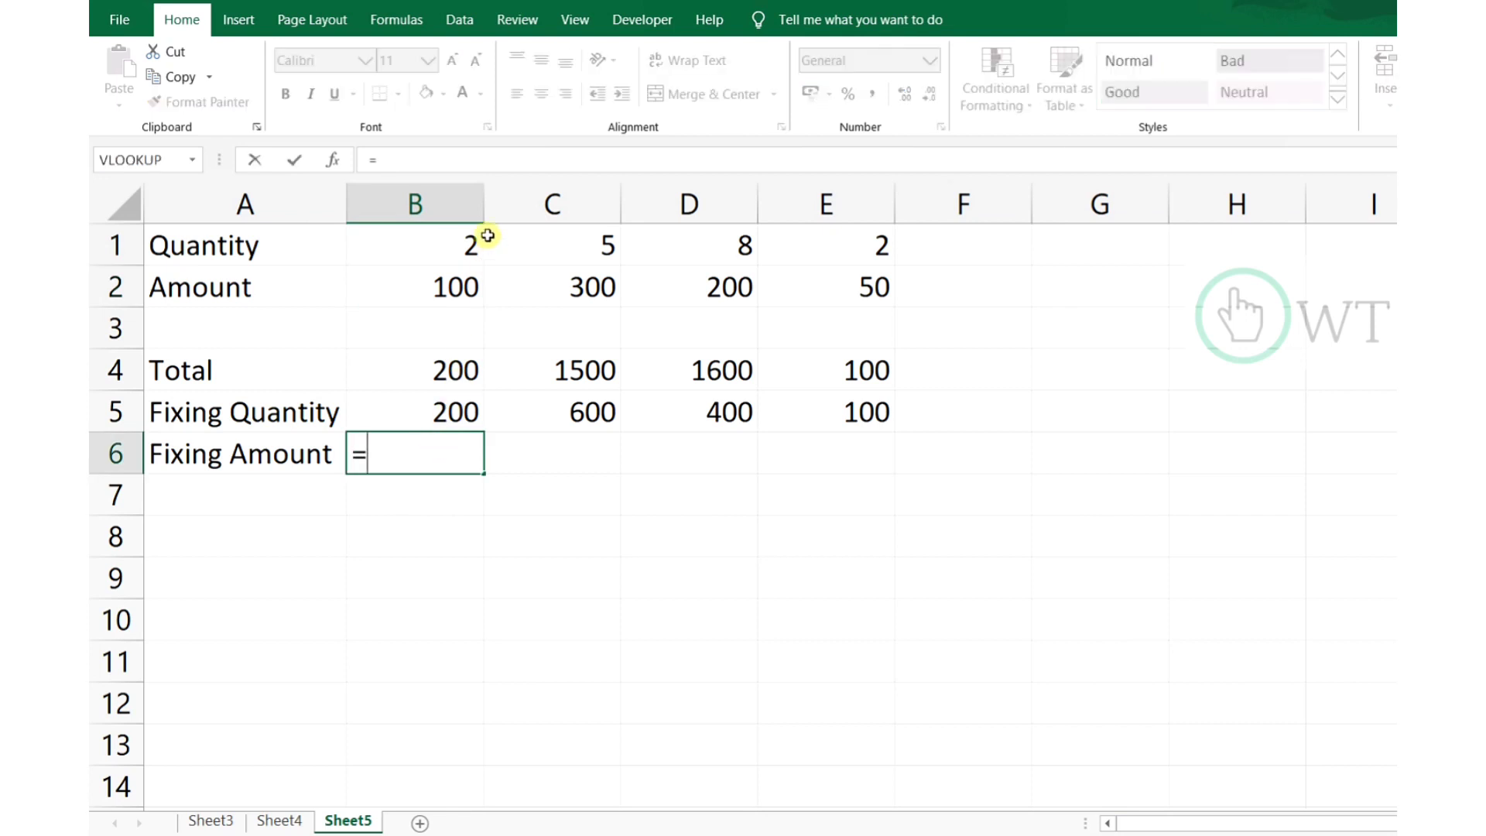
{"action": "left_click", "coordinate": [440, 245]}
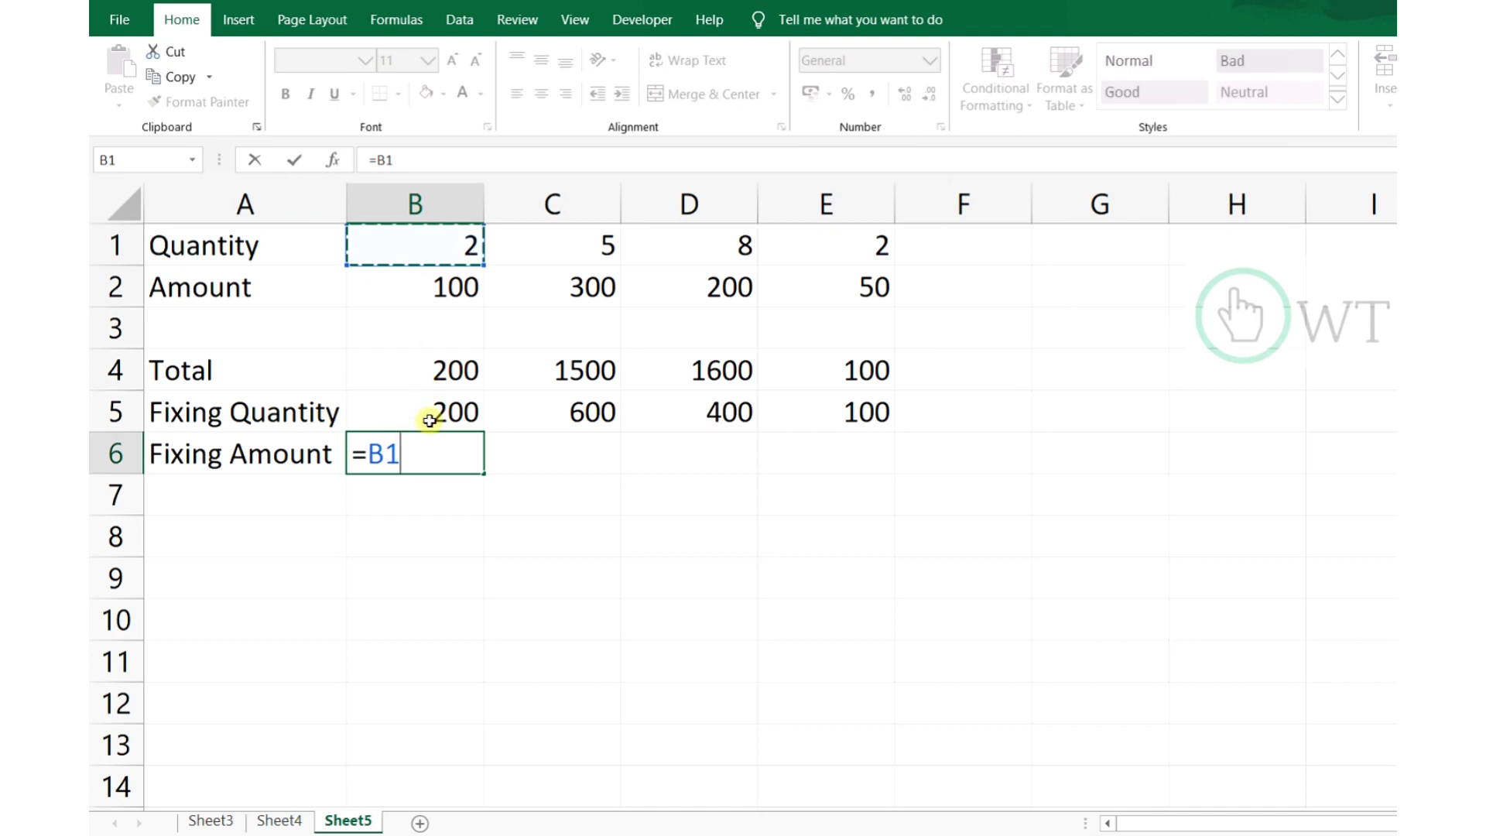
{"action": "type", "text": "*"}
{"action": "left_click", "coordinate": [441, 294]}
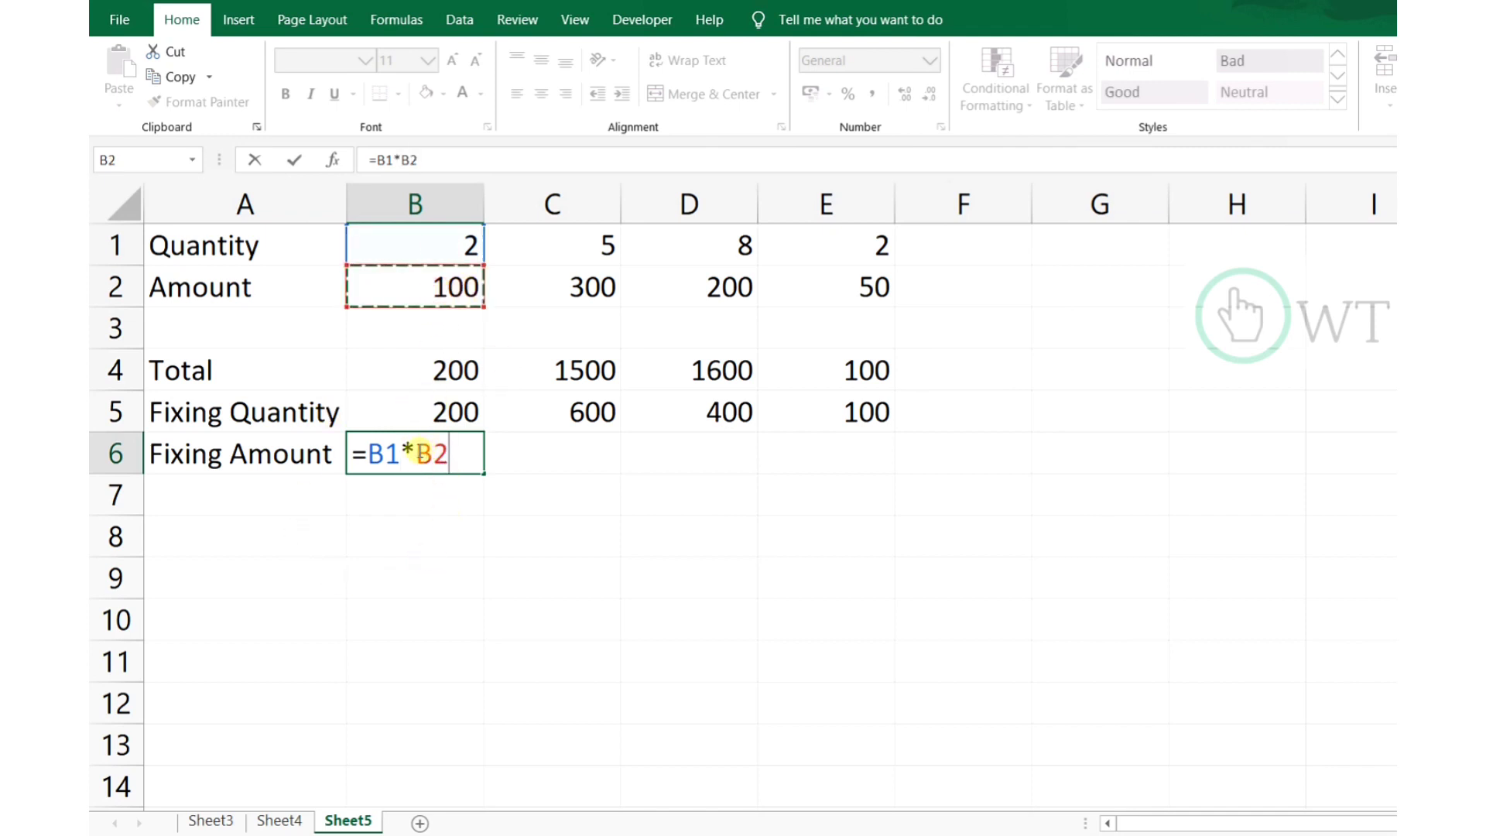
Fix the column of the amount reference in B6 as =B1*$B2 and fill the formula across to E6.
{"action": "left_click", "coordinate": [419, 455]}
{"action": "type", "text": "$"}
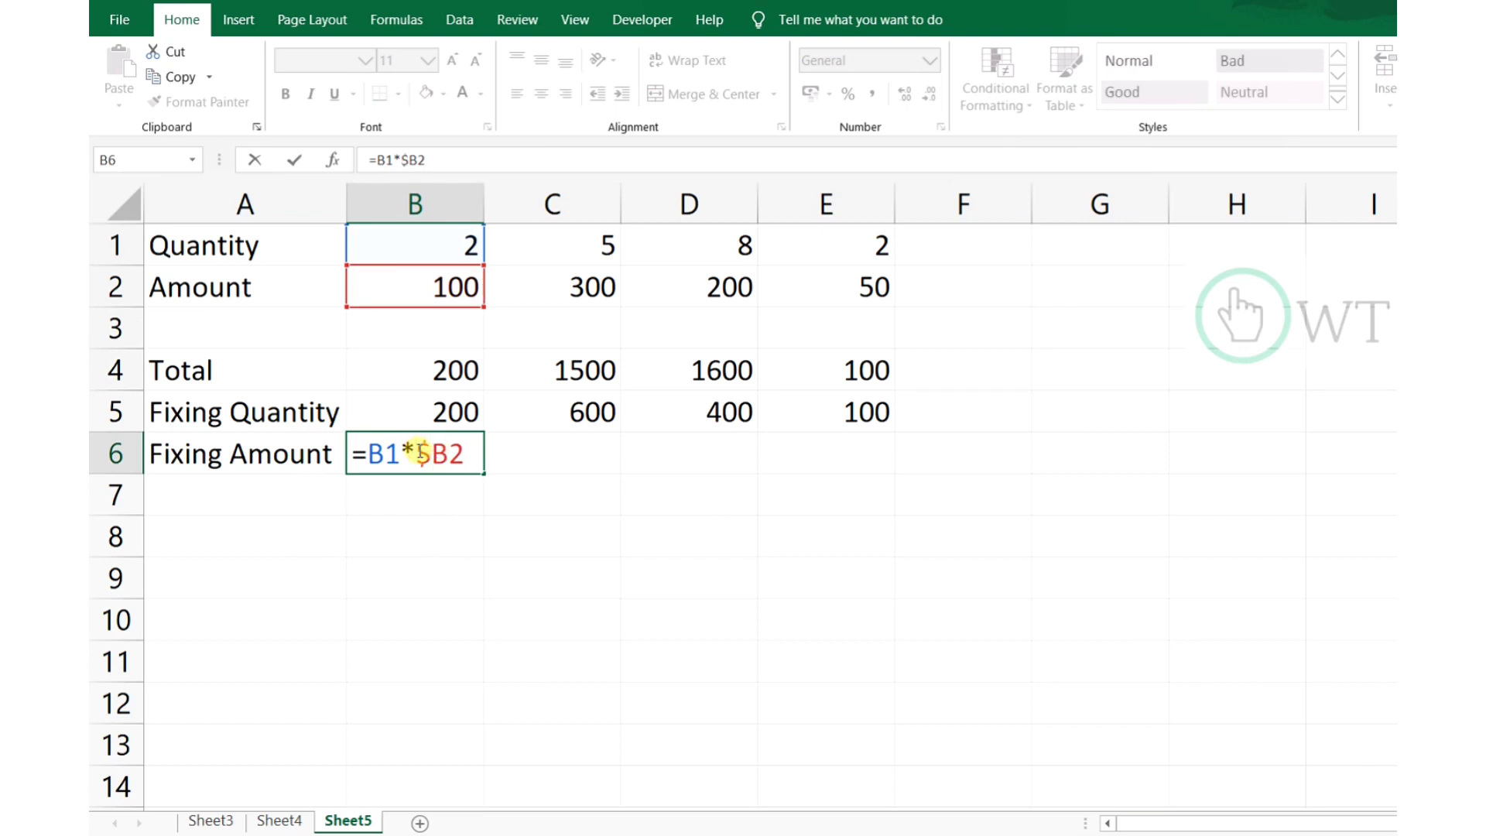
{"action": "key", "text": "Return"}
{"action": "left_click", "coordinate": [438, 454]}
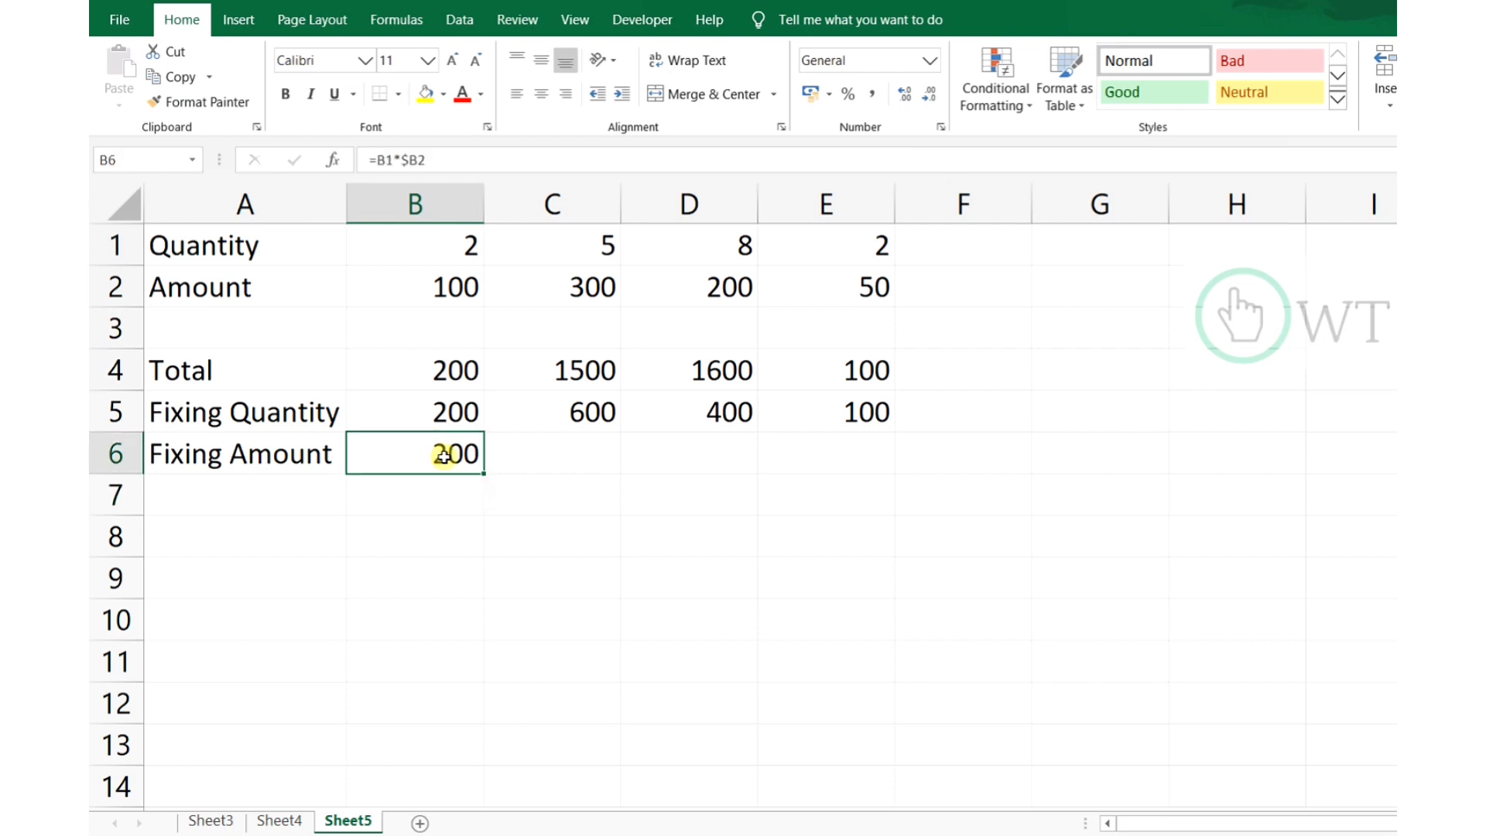
{"action": "left_click_drag", "start_coordinate": [481, 471], "coordinate": [845, 454]}
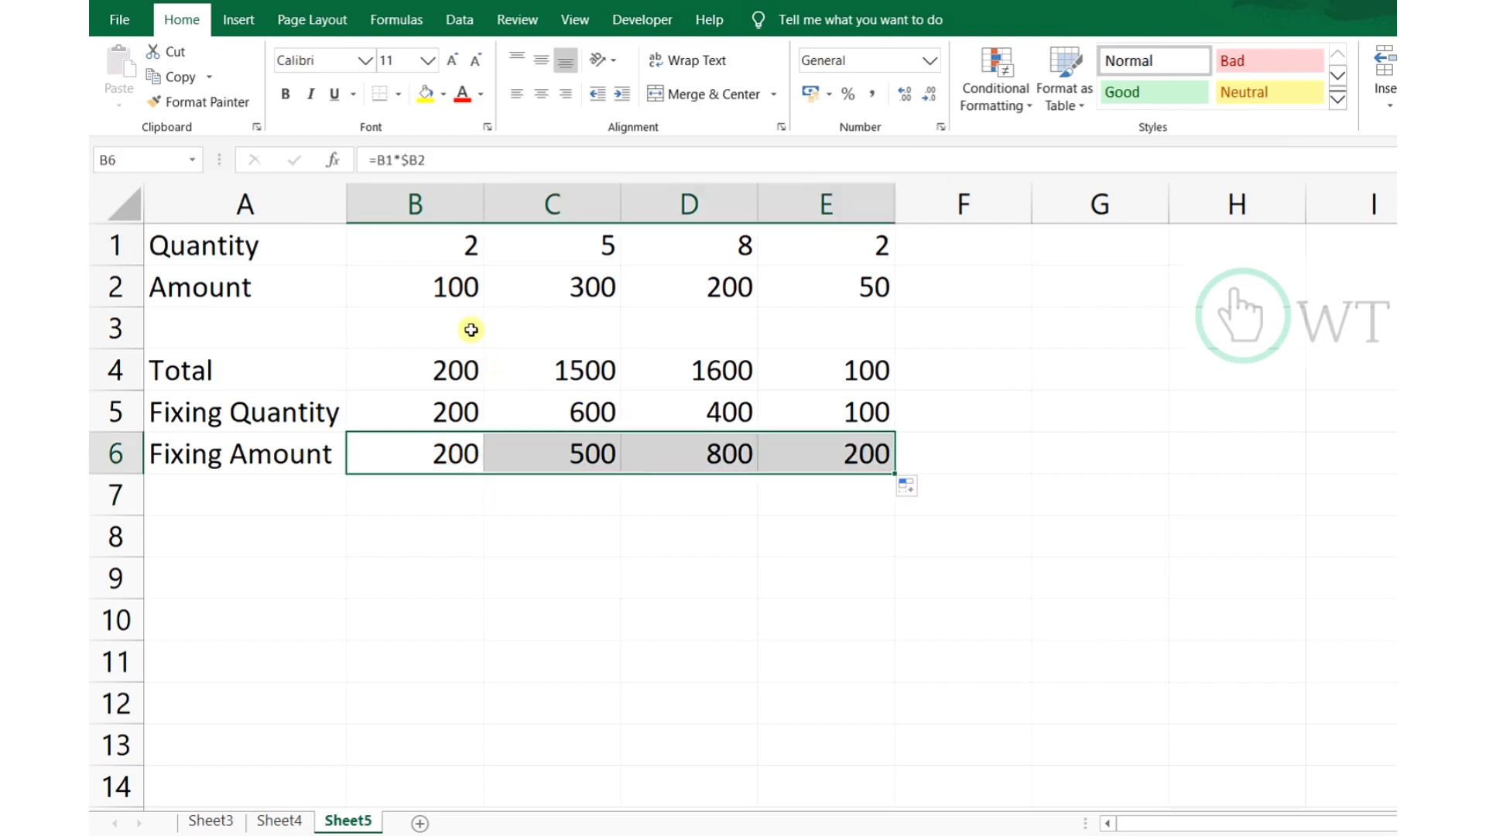
{"action": "left_click", "coordinate": [454, 291]}
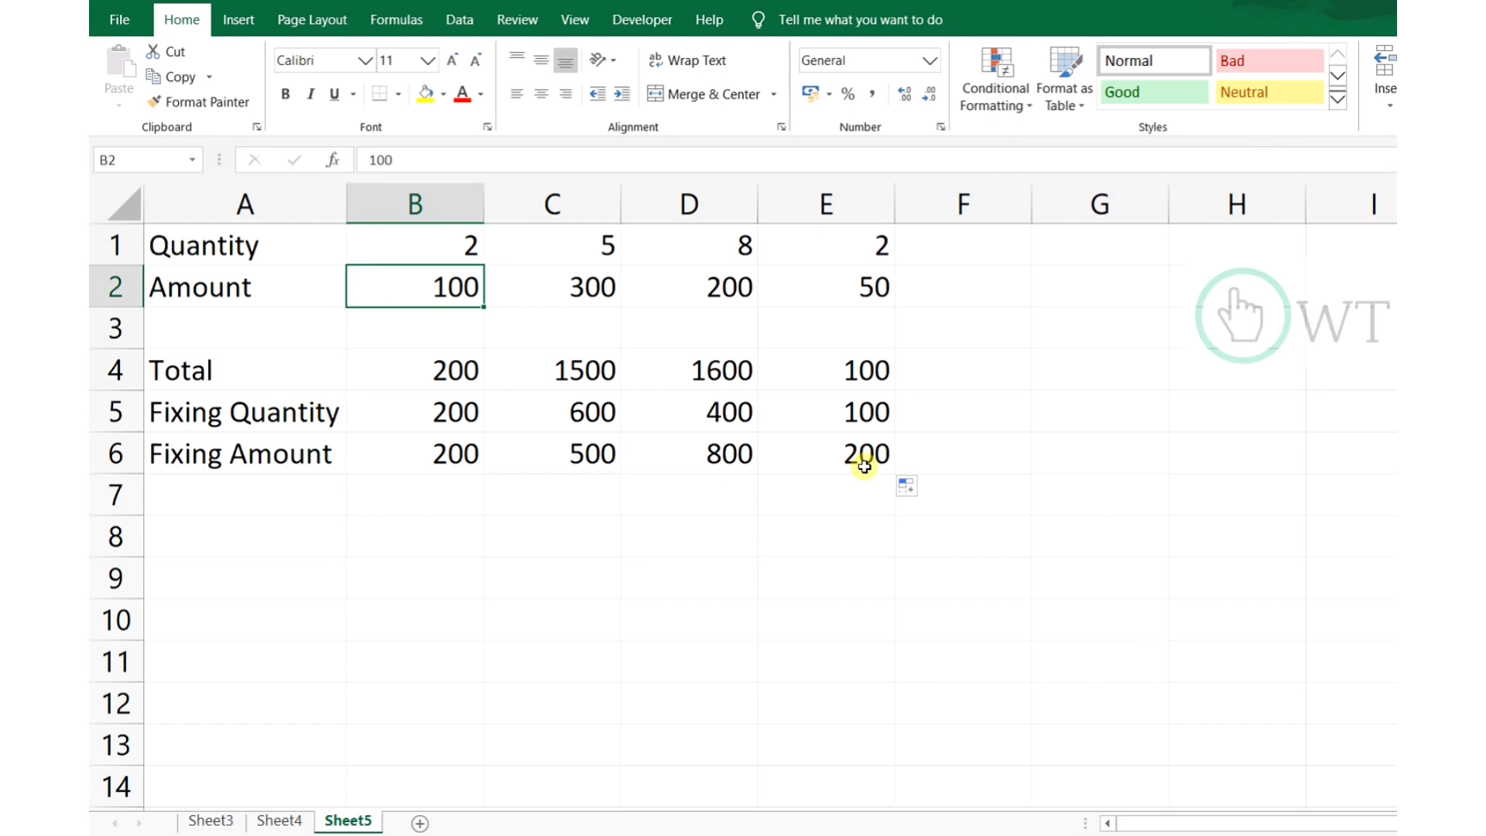
{"action": "left_click", "coordinate": [283, 384]}
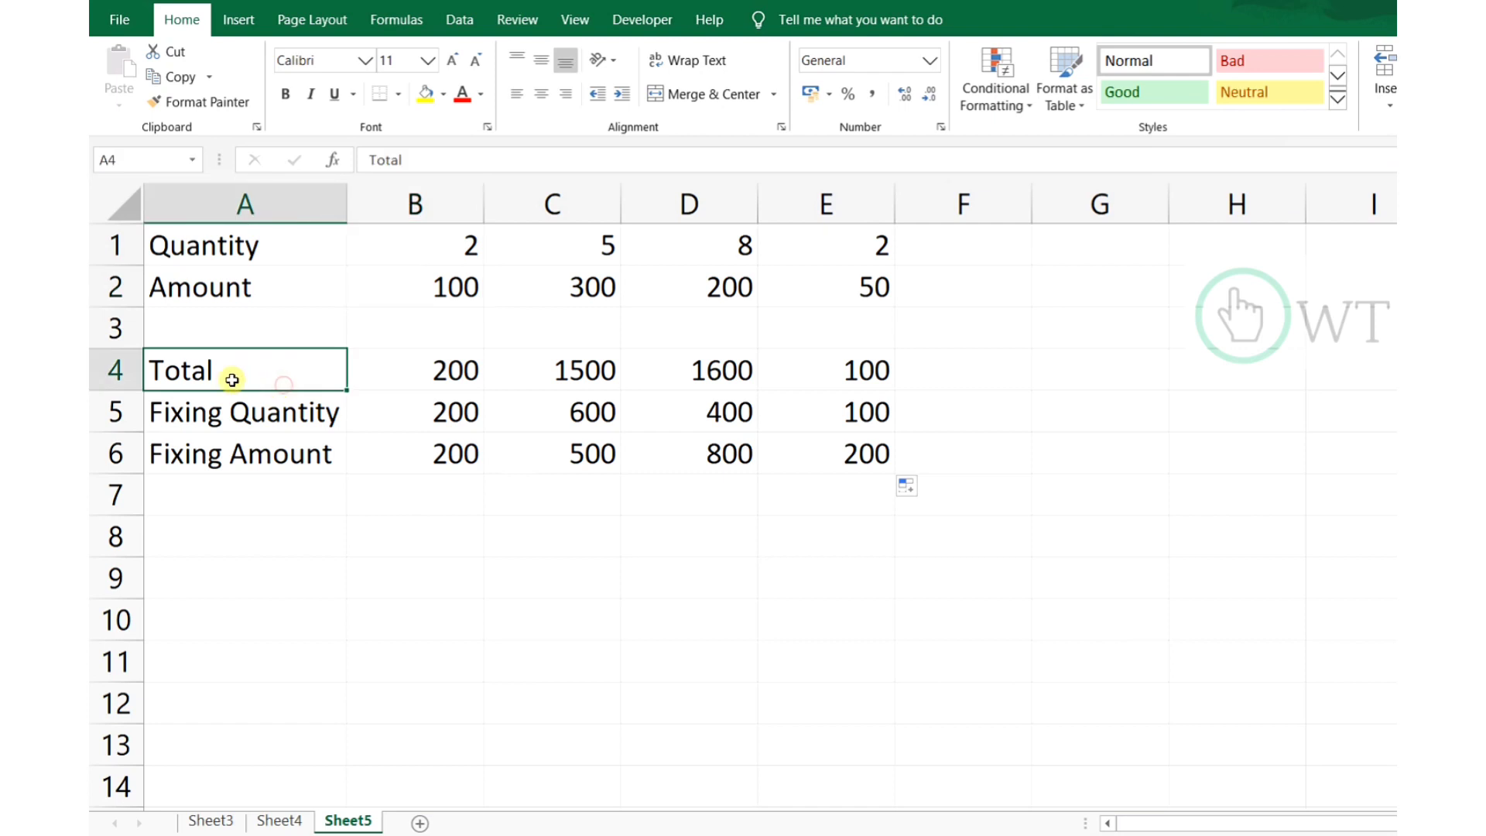